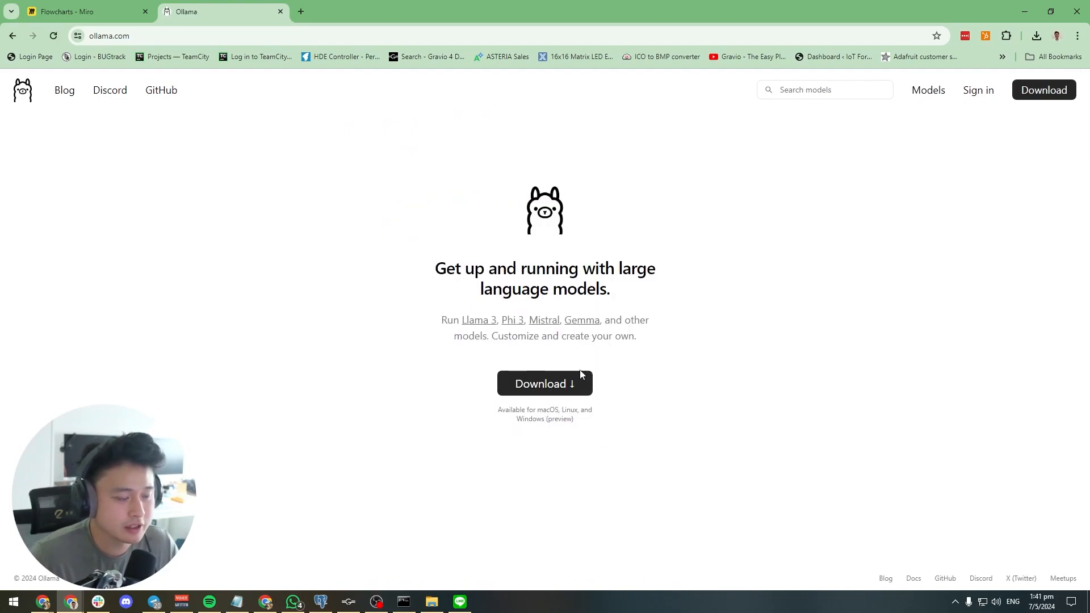
Check the system tray for the running Ollama app and view its options
click(955, 601)
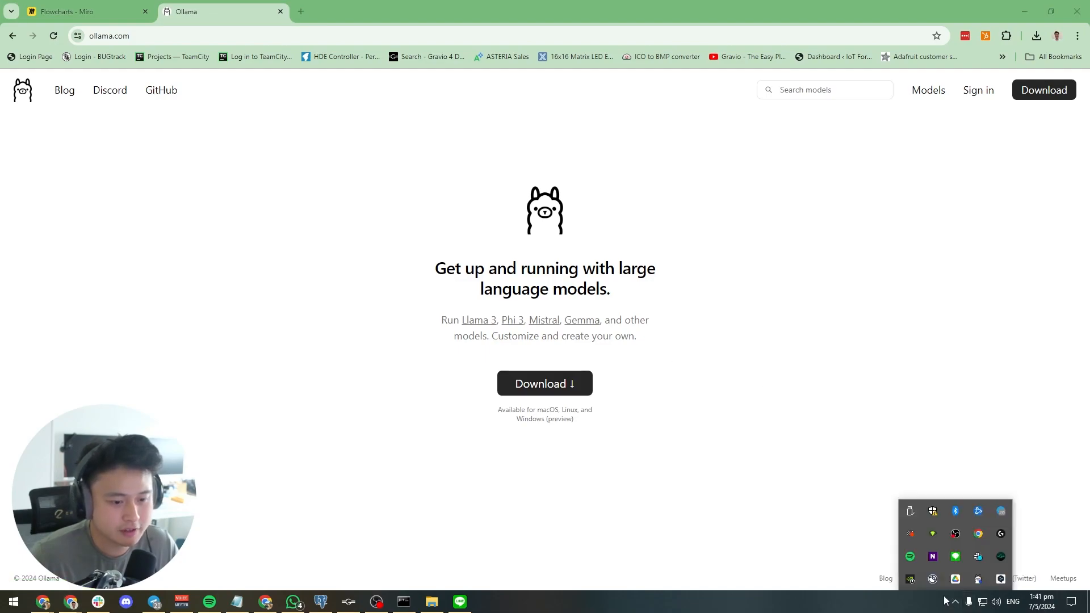
right_click(975, 581)
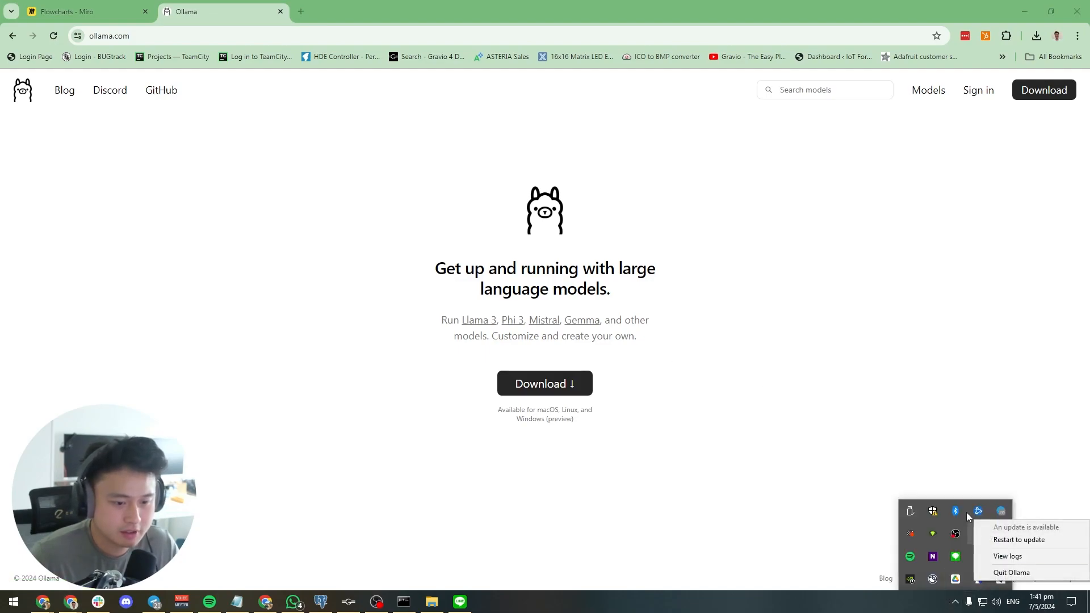
click(957, 601)
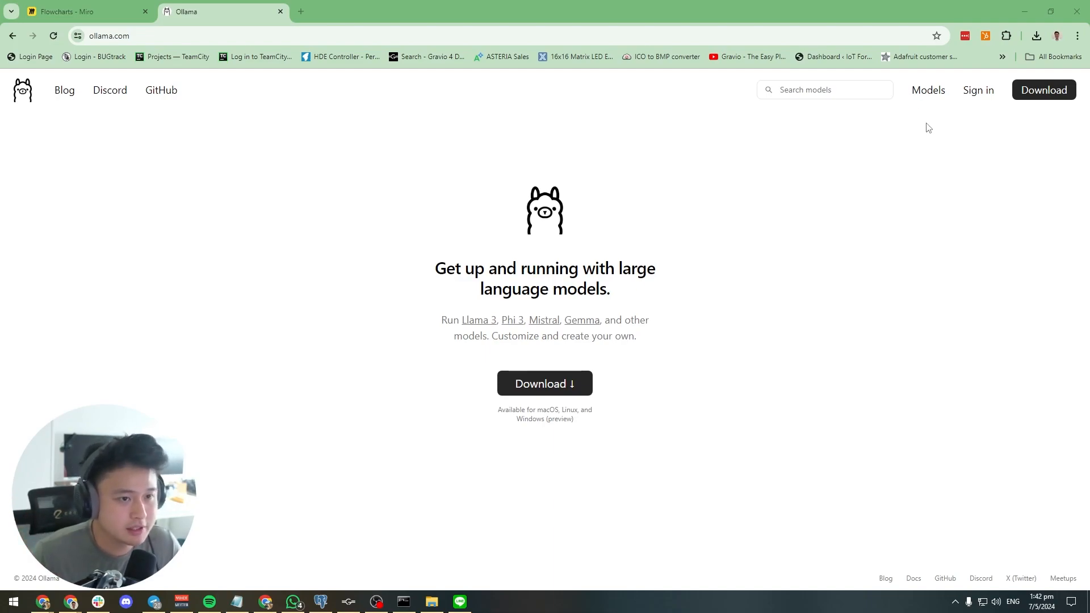
Search the Ollama model library for llava, open the model's page and read through its details
click(919, 94)
click(806, 91)
text(llava)
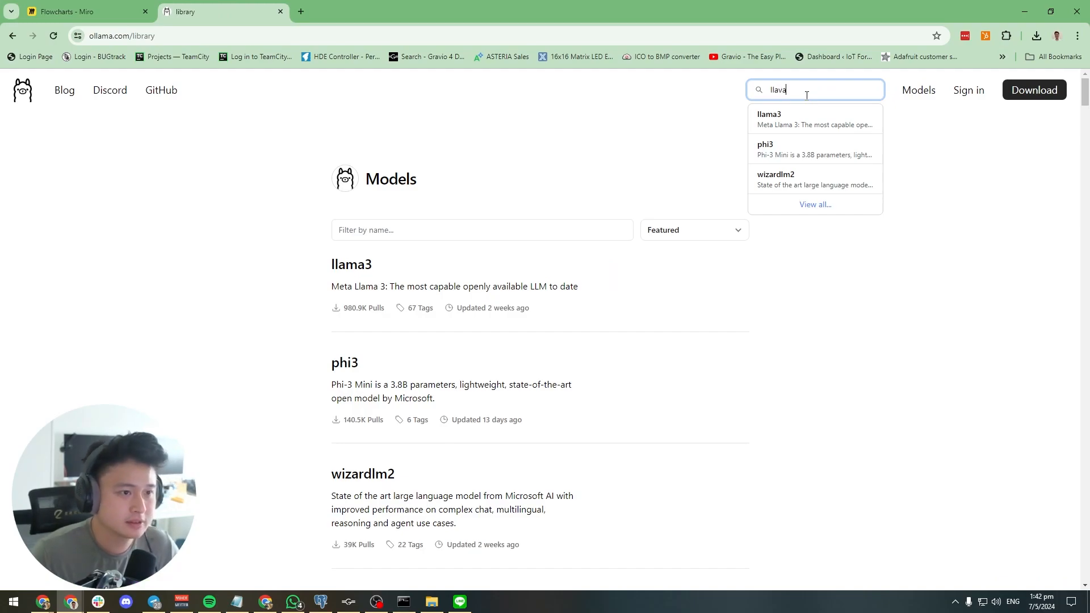
click(810, 117)
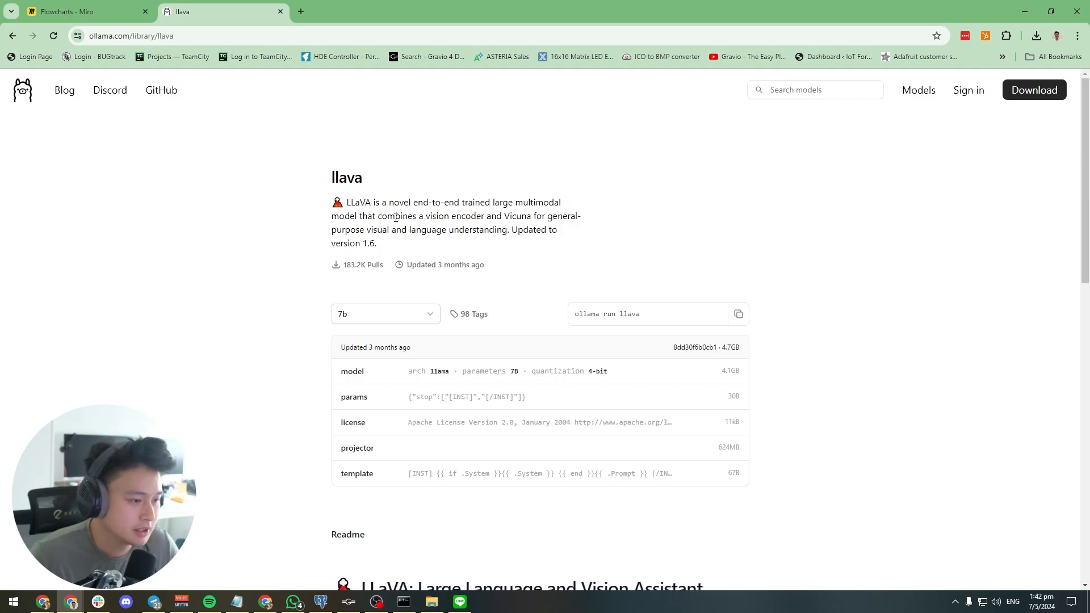
scroll(396, 218, down, 12)
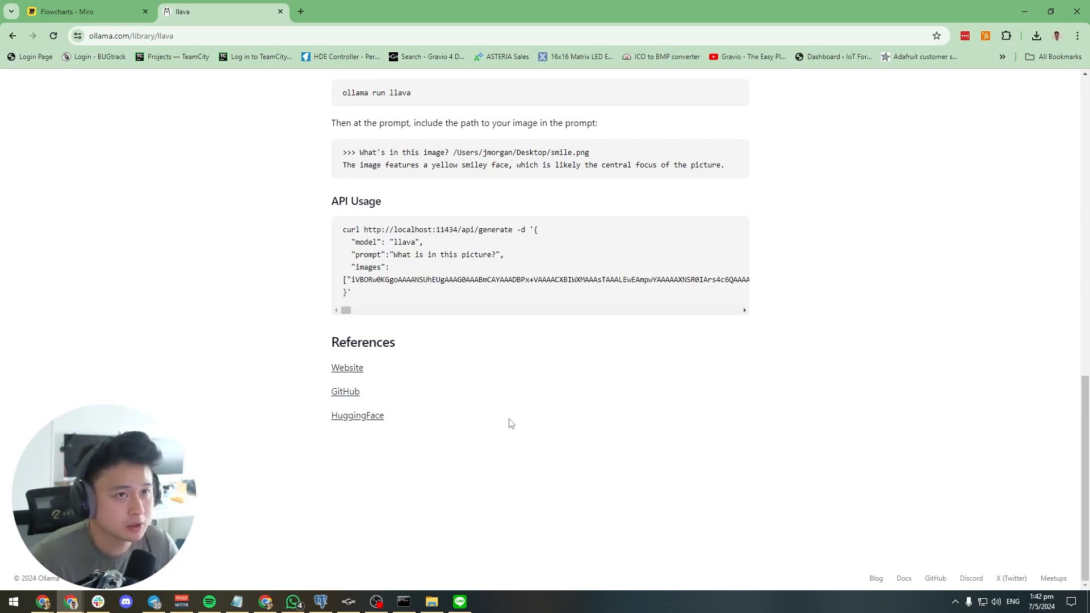
Switch to Command Prompt and run ollama to show its available commands
mouse_move(414, 603)
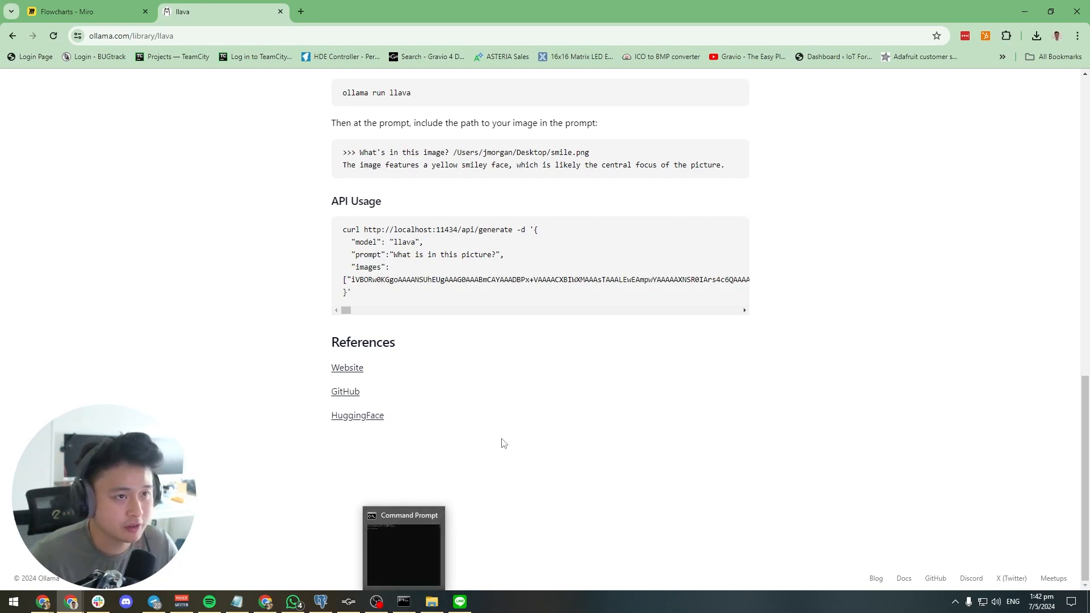
click(416, 603)
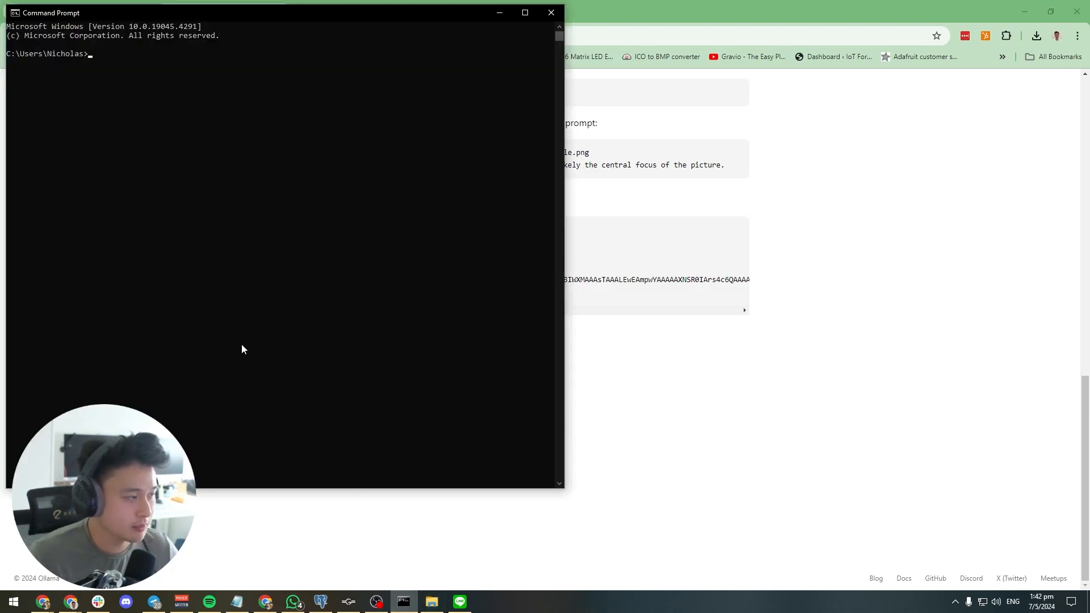
text(ollama)
key(Return)
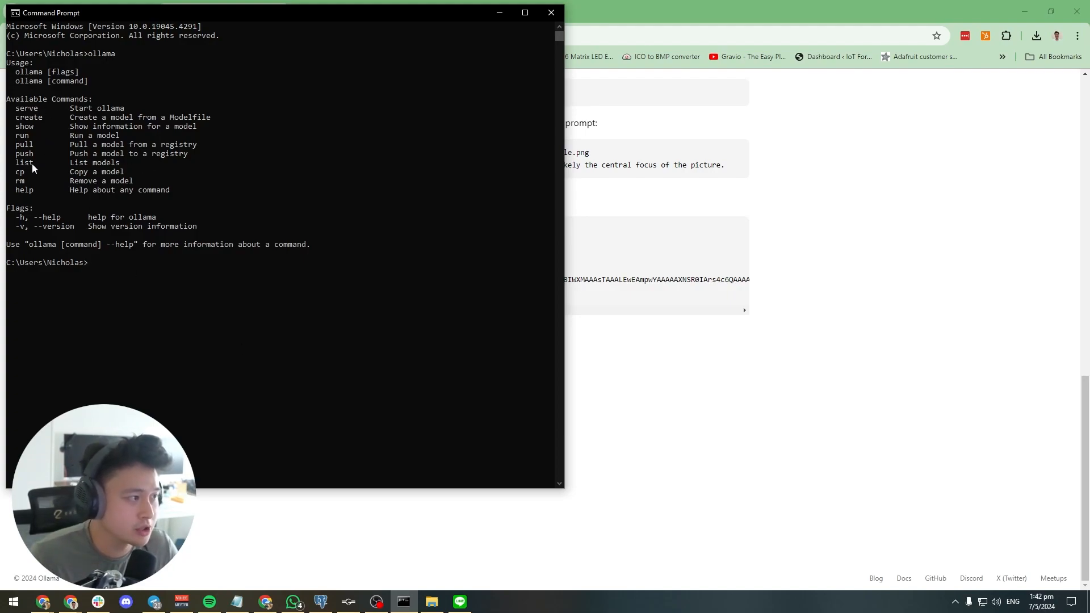
List the locally installed models with the command ollama list
text(ollama list)
key(Return)
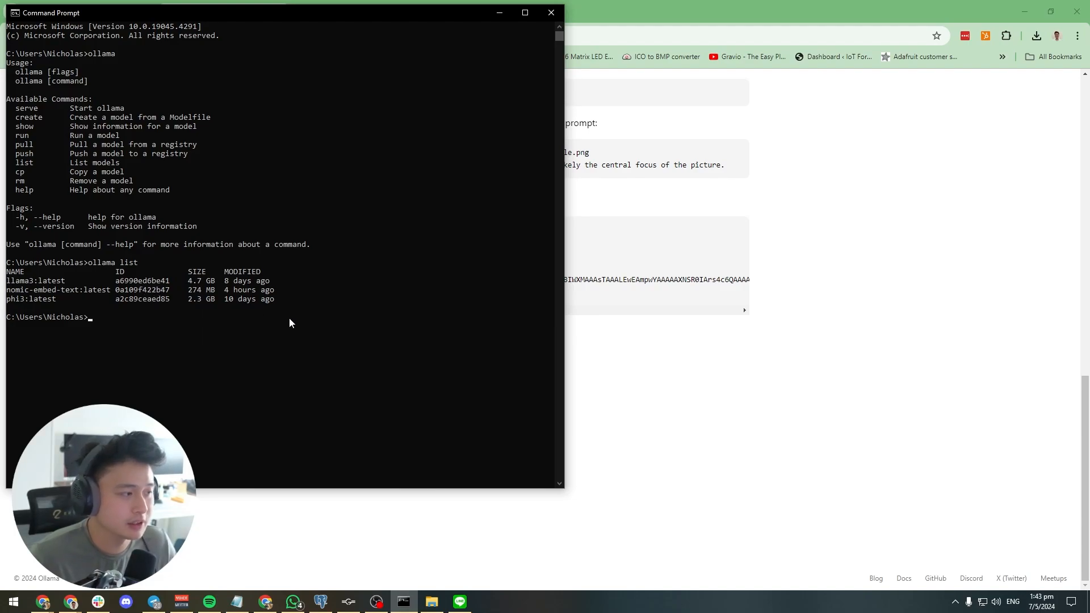
Copy the command ollama run llava from the model's web page and run it in Command Prompt
click(727, 391)
scroll(728, 391, up, 15)
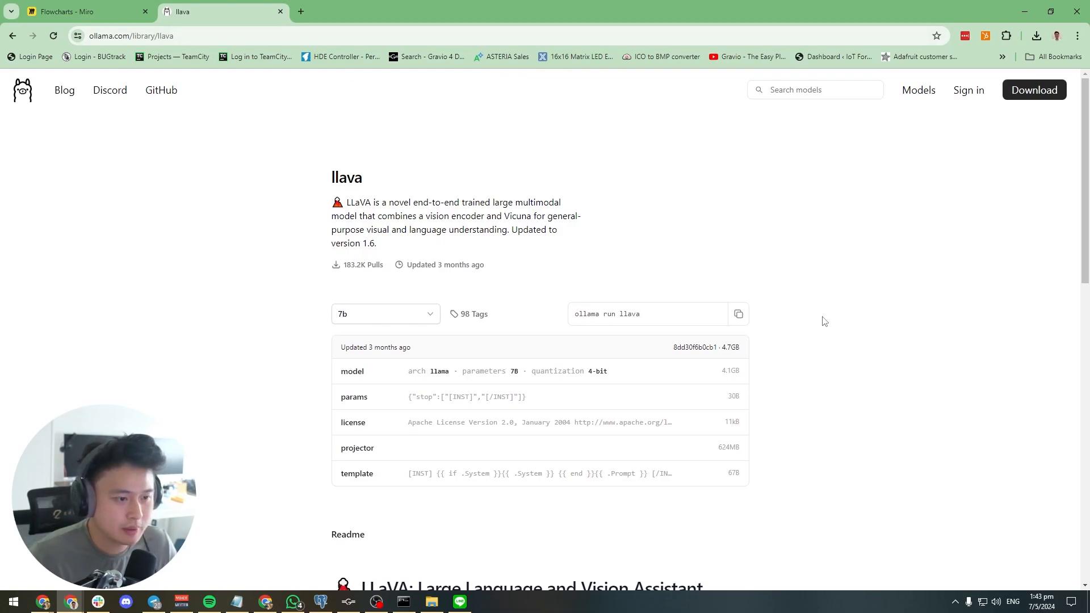
drag(576, 315, 647, 316)
click(779, 331)
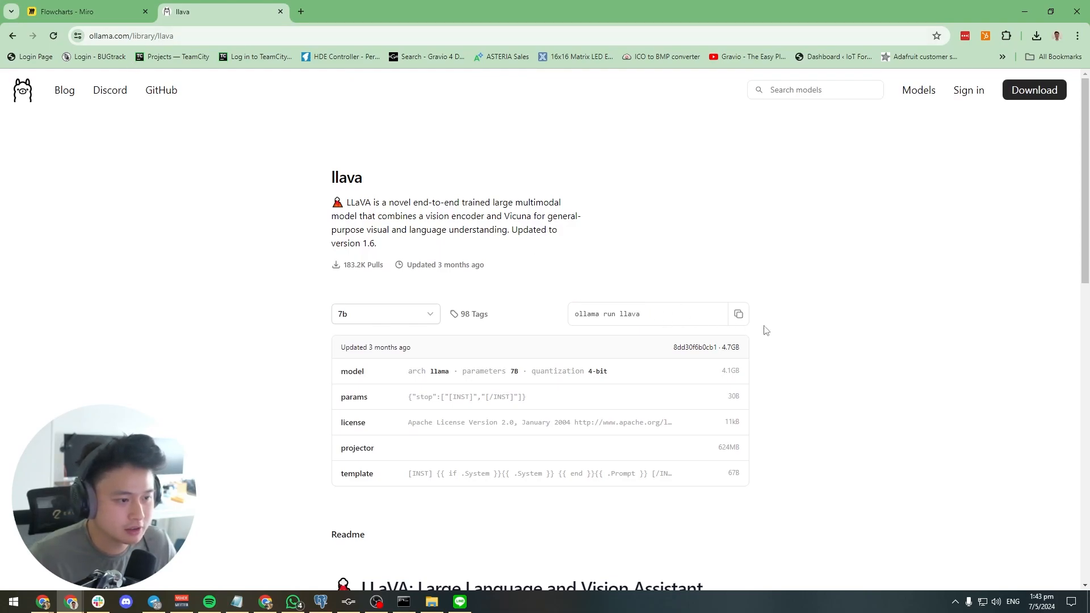
drag(573, 316, 747, 333)
click(775, 338)
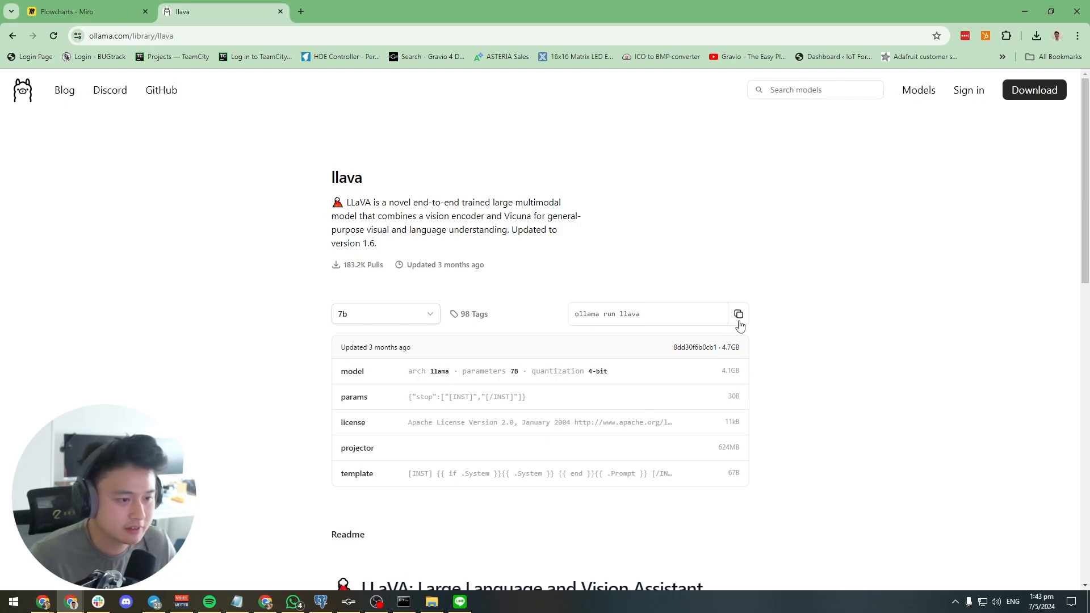
click(739, 319)
key(alt+Tab)
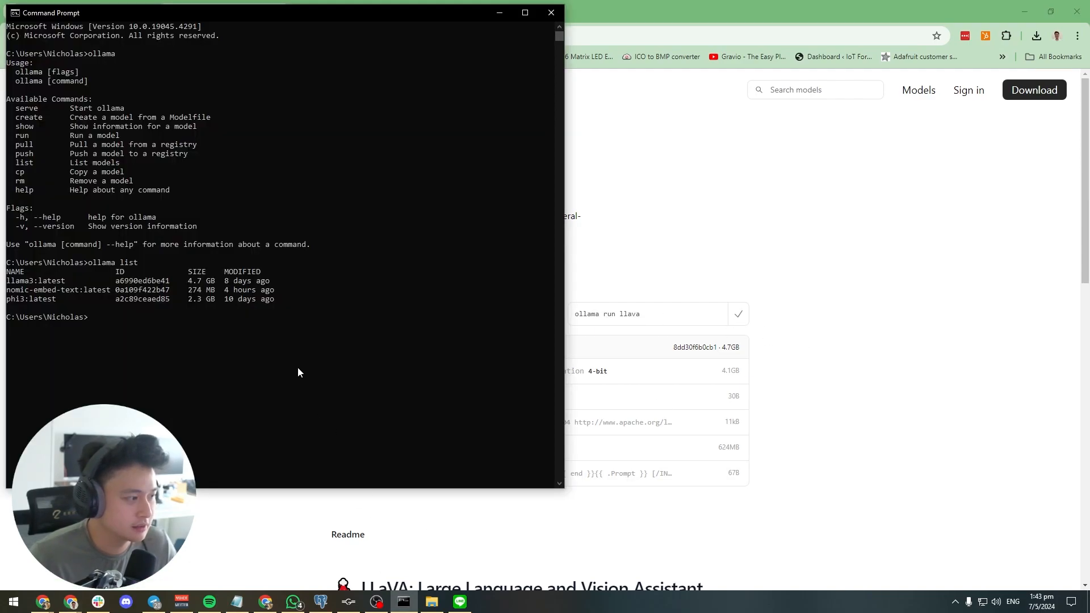
key(ctrl+v)
key(Return)
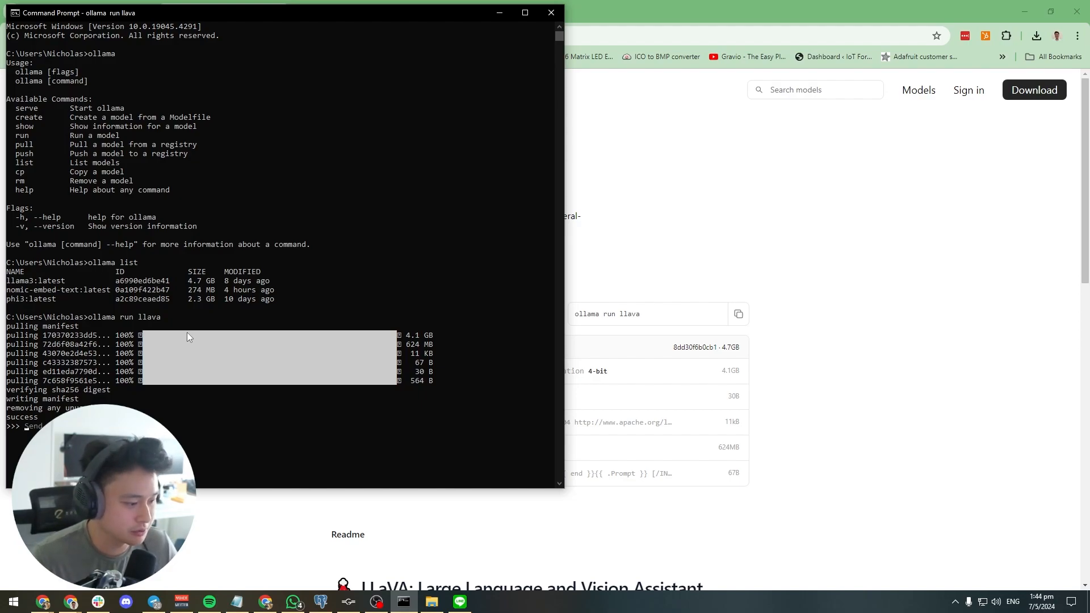
click(26, 426)
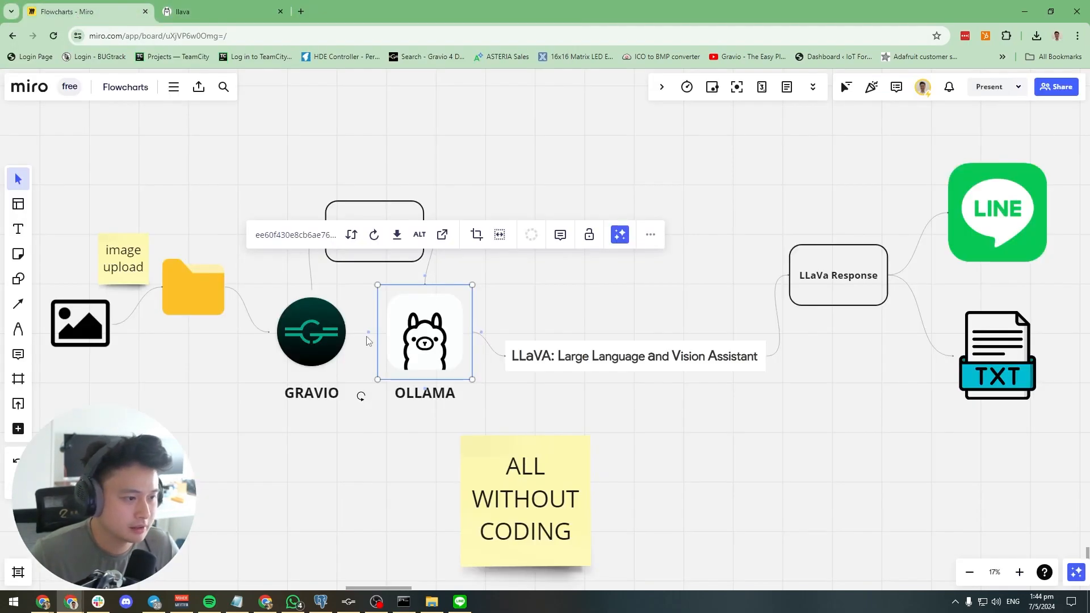
Check the system tray for the running Gravio background app and view its options
click(503, 305)
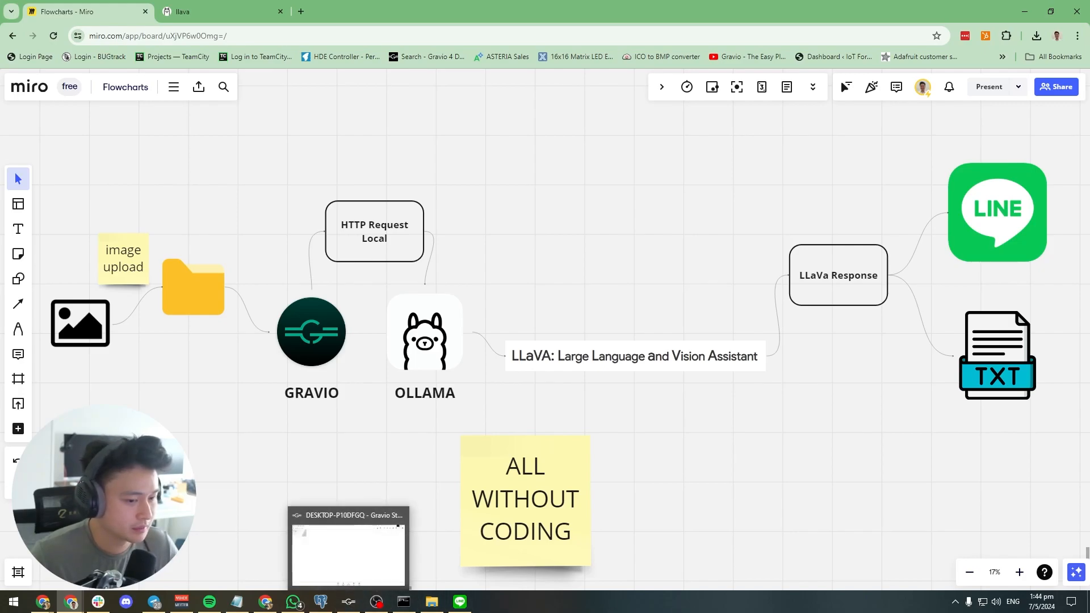
click(328, 343)
click(642, 441)
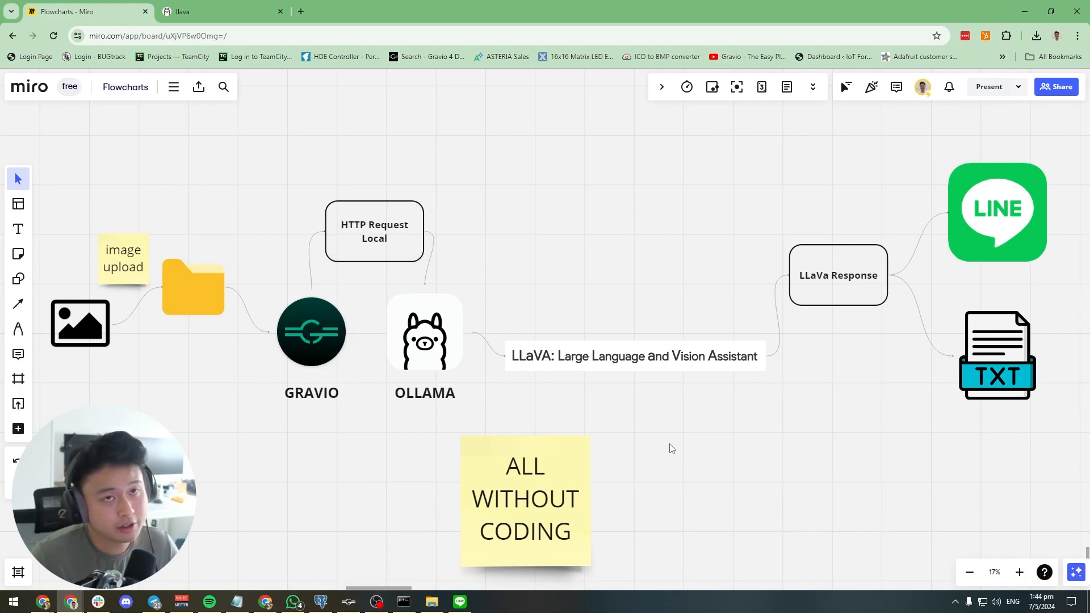
click(957, 603)
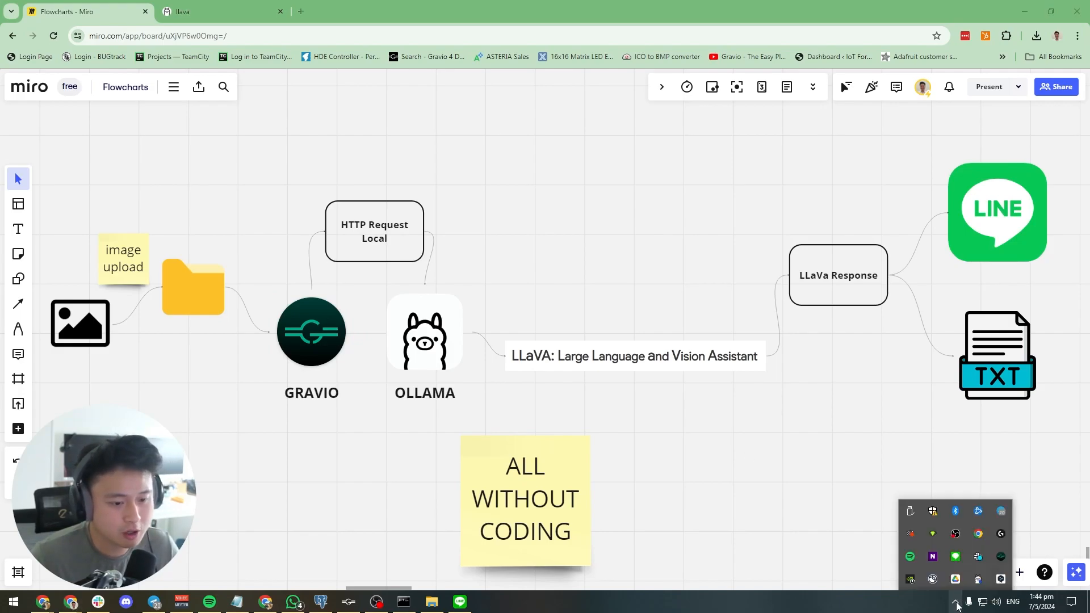
right_click(1006, 561)
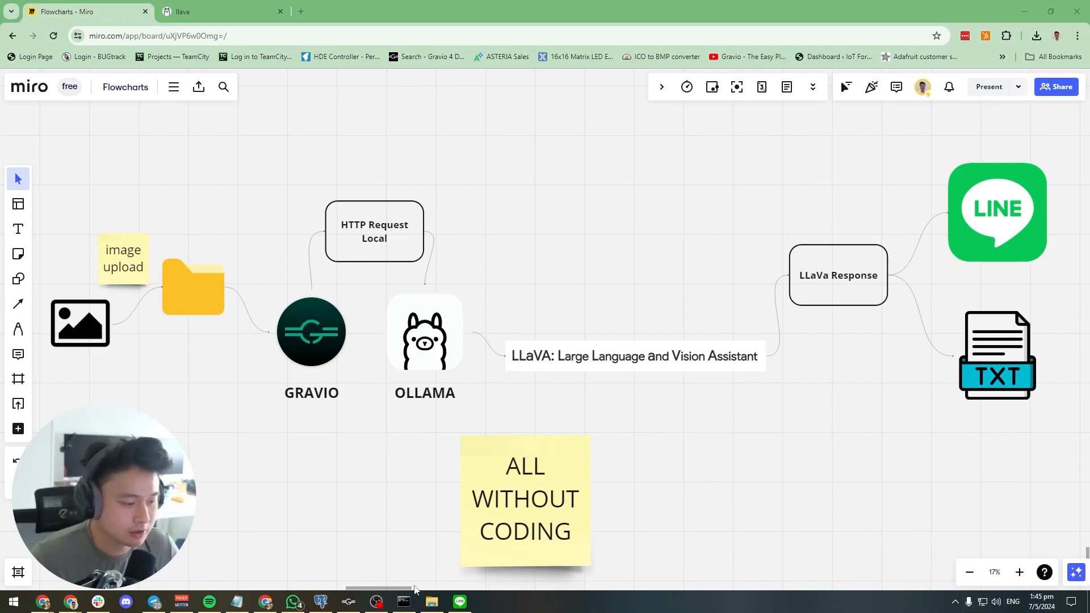
Switch to Gravio Studio, open the main hub from the hub list and show the layers of An Area
click(350, 603)
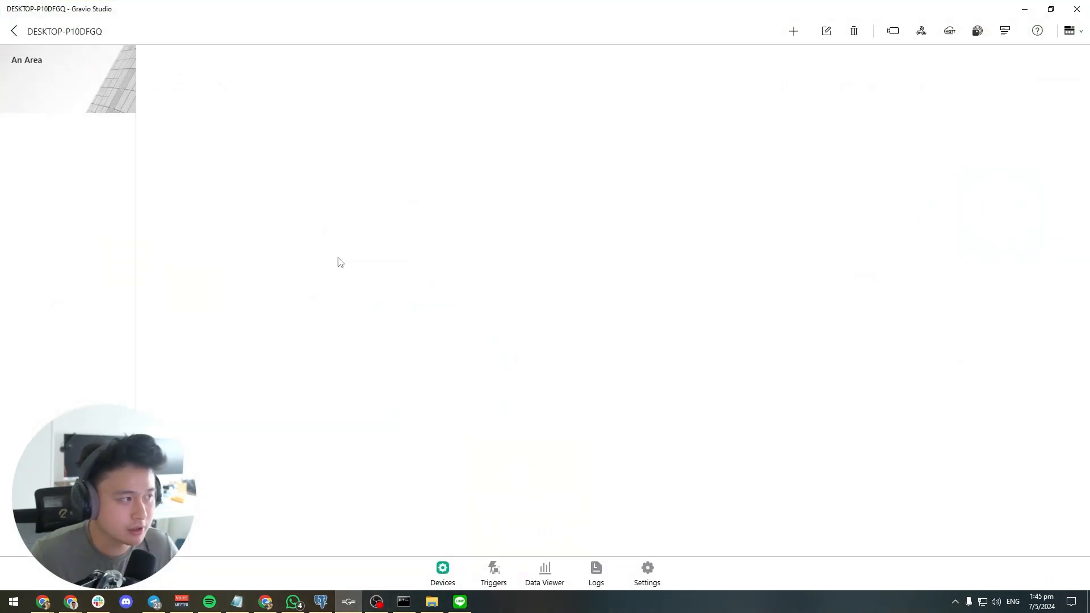
click(14, 31)
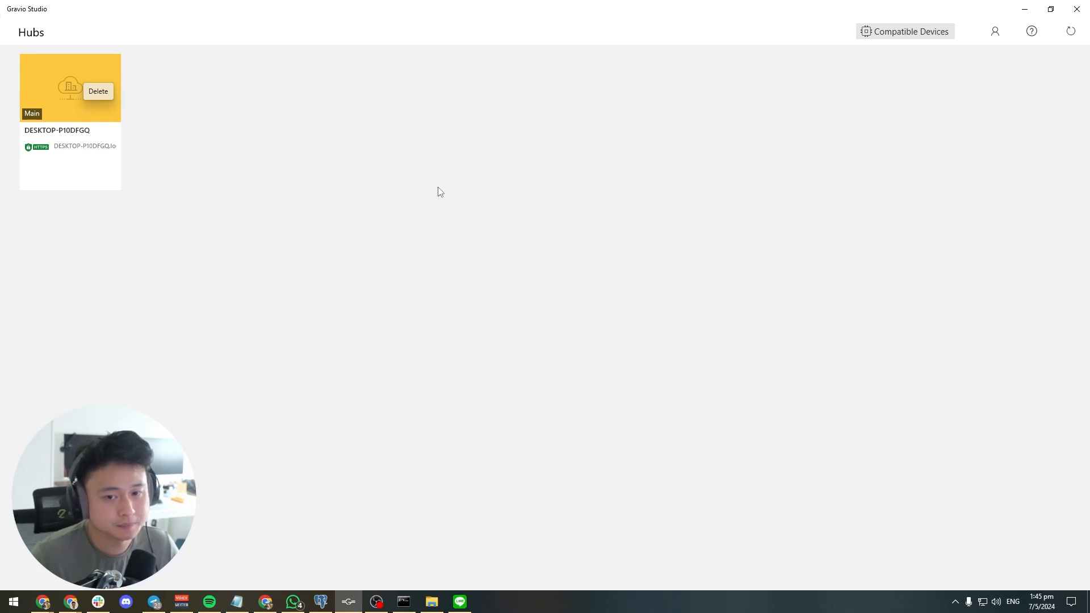
mouse_move(87, 96)
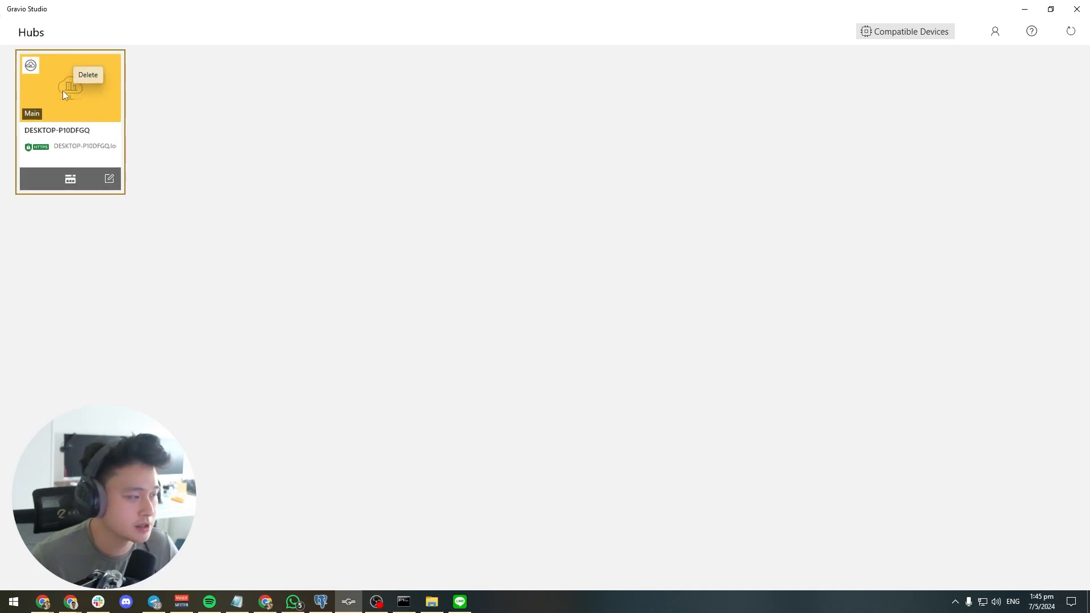
click(83, 113)
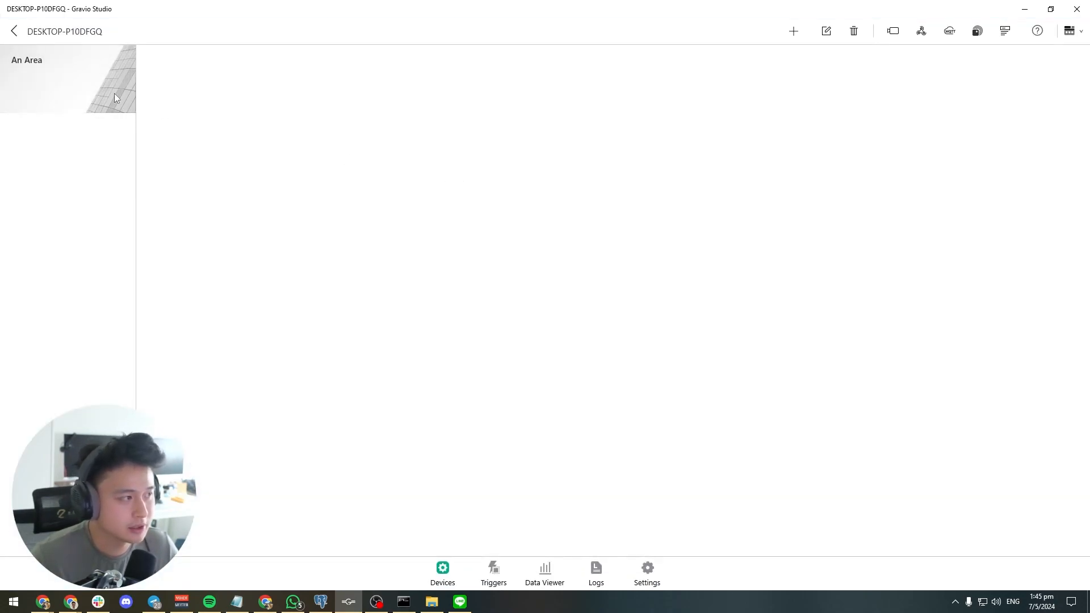
click(115, 94)
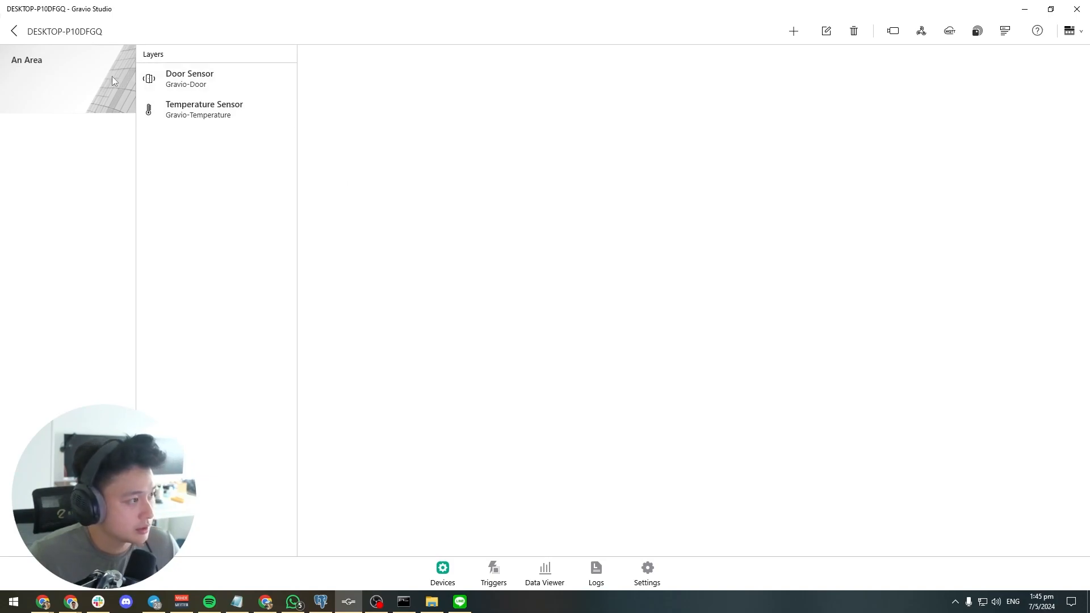
Examine the logical devices assigned to the Door Sensor and Temperature Sensor layers
click(193, 80)
click(198, 109)
click(200, 82)
click(203, 102)
click(206, 80)
click(217, 111)
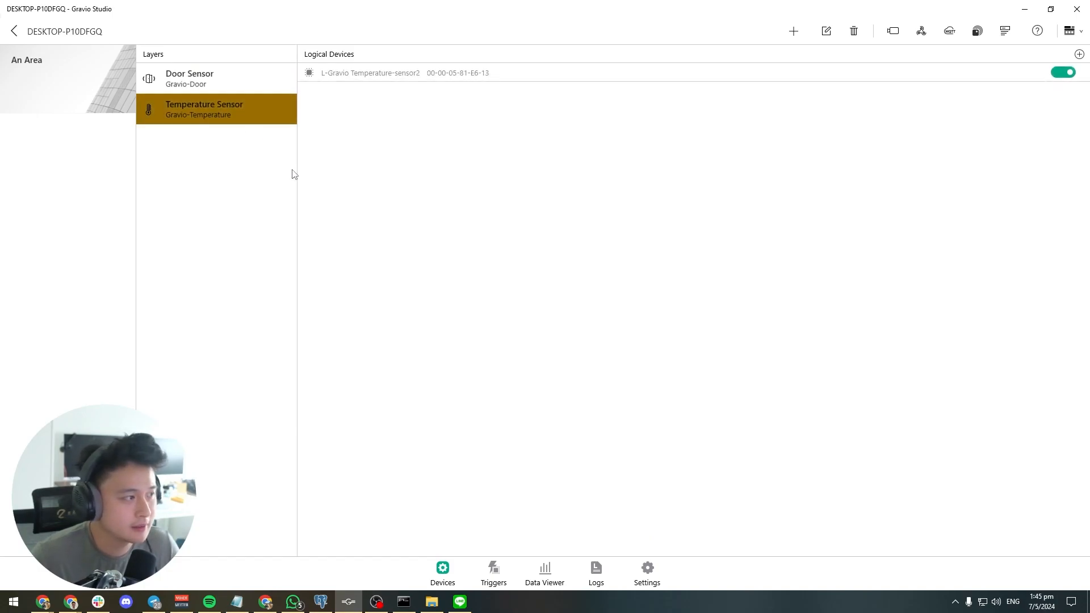
click(231, 82)
click(237, 105)
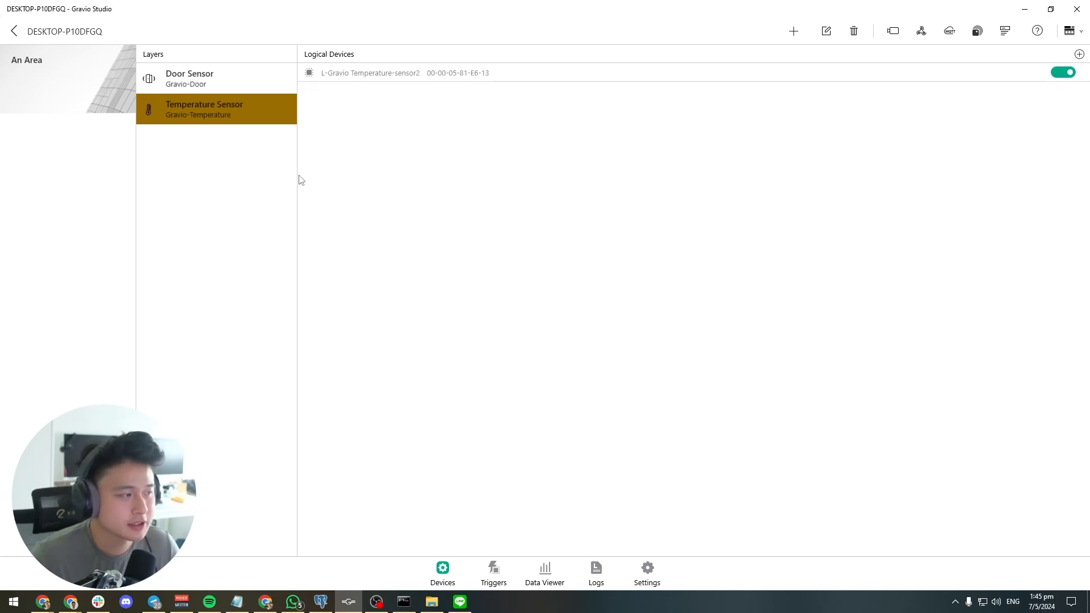
Open the hub's device list showing serial, camera and Bluetooth devices
click(793, 31)
click(795, 141)
click(1004, 31)
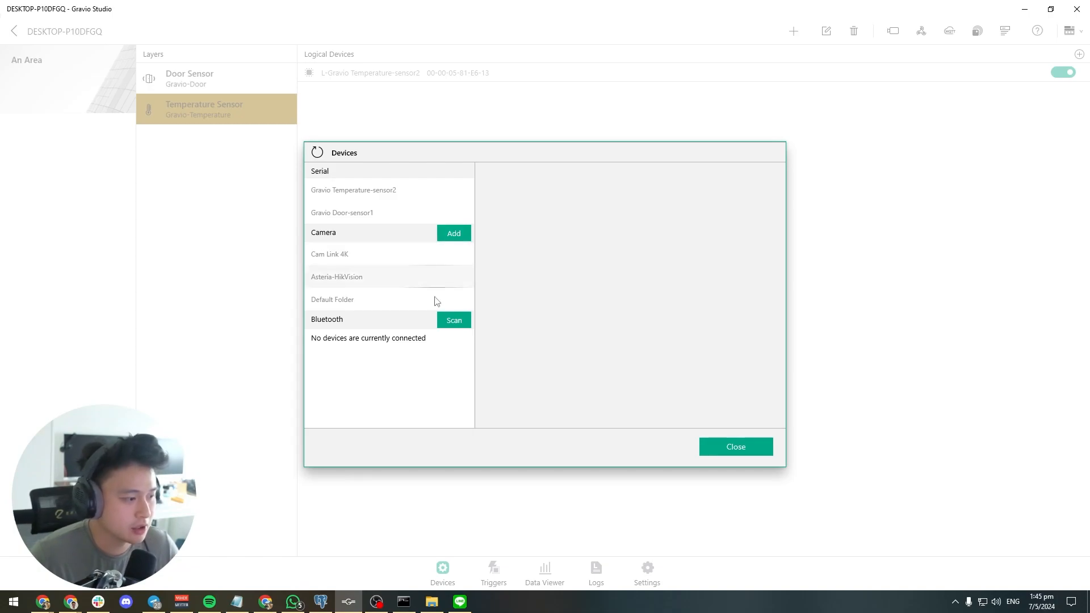
Switch to File Explorer, open the ImageUpload folder on the Desktop and select its full path
click(432, 602)
scroll(432, 284, up, 2)
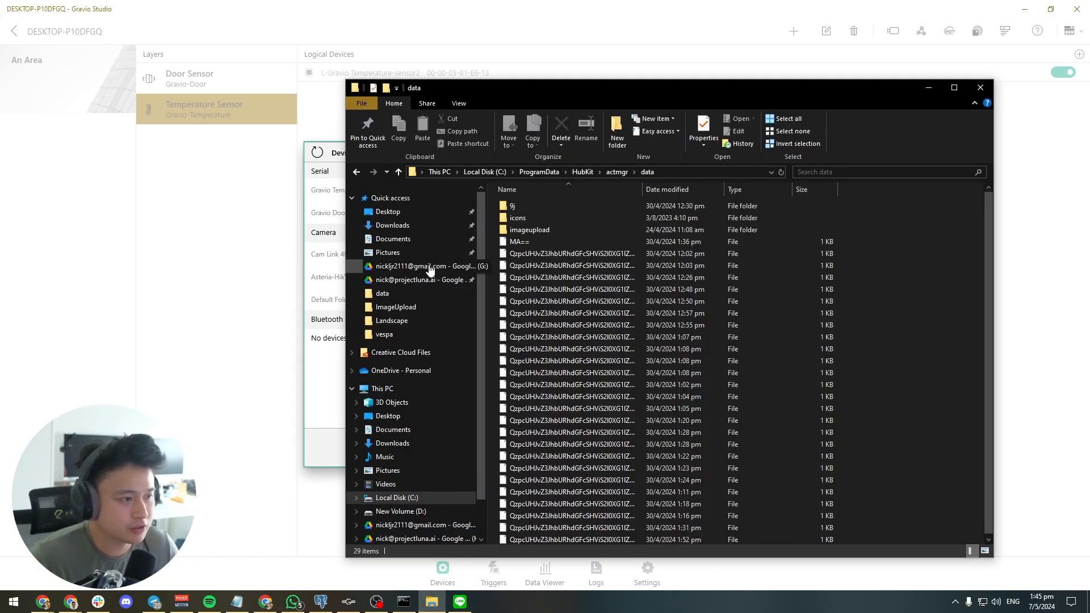
click(436, 212)
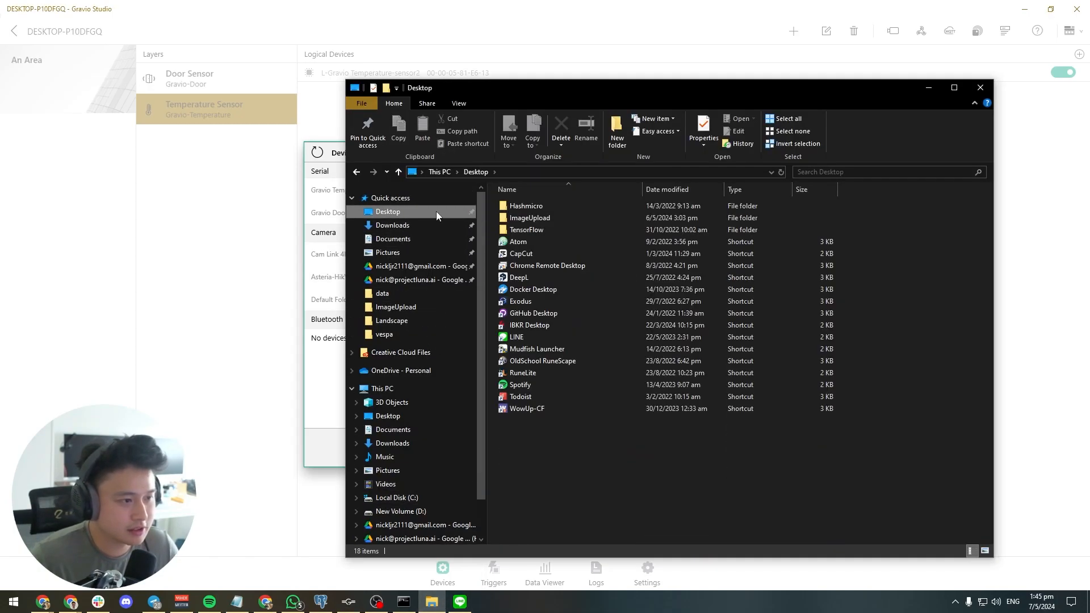
double_click(543, 219)
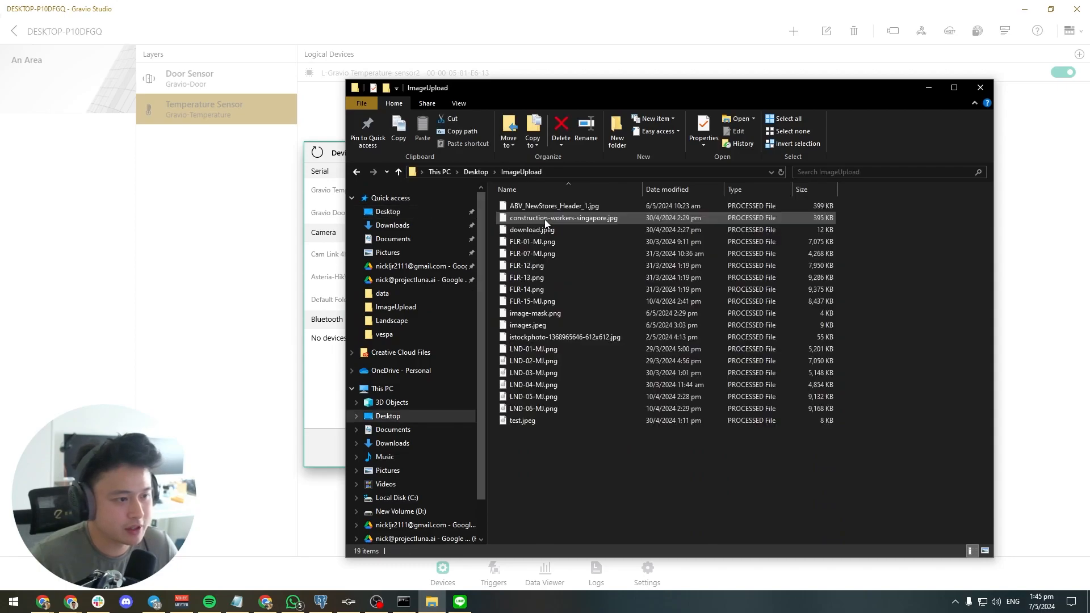
click(571, 173)
key(ctrl+c)
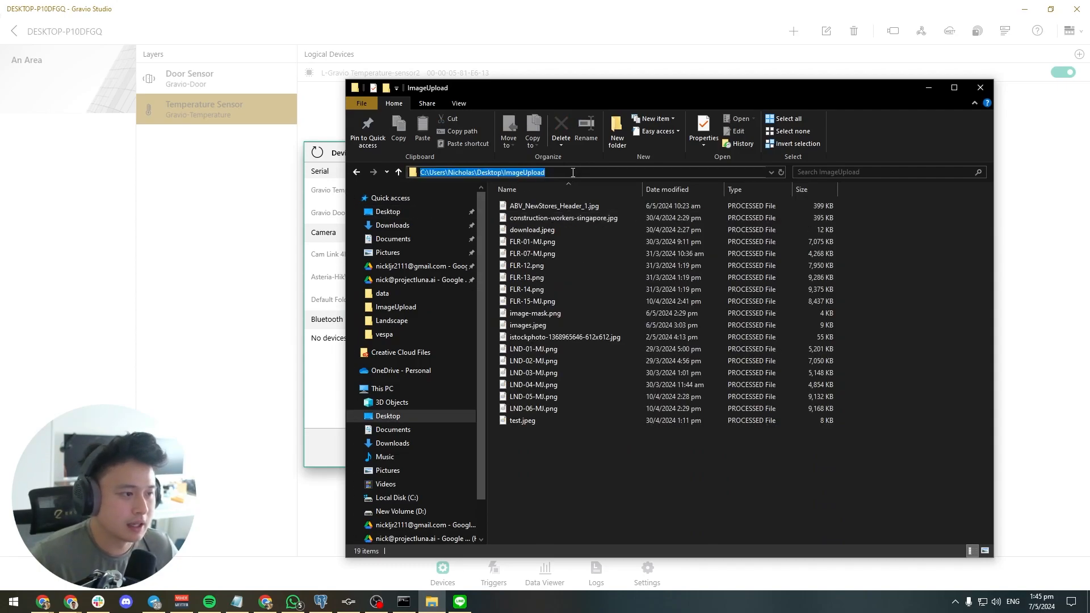
Return to Gravio Studio and add a camera of type Folder with the copied Desktop ImageUpload folder path as its target
click(339, 155)
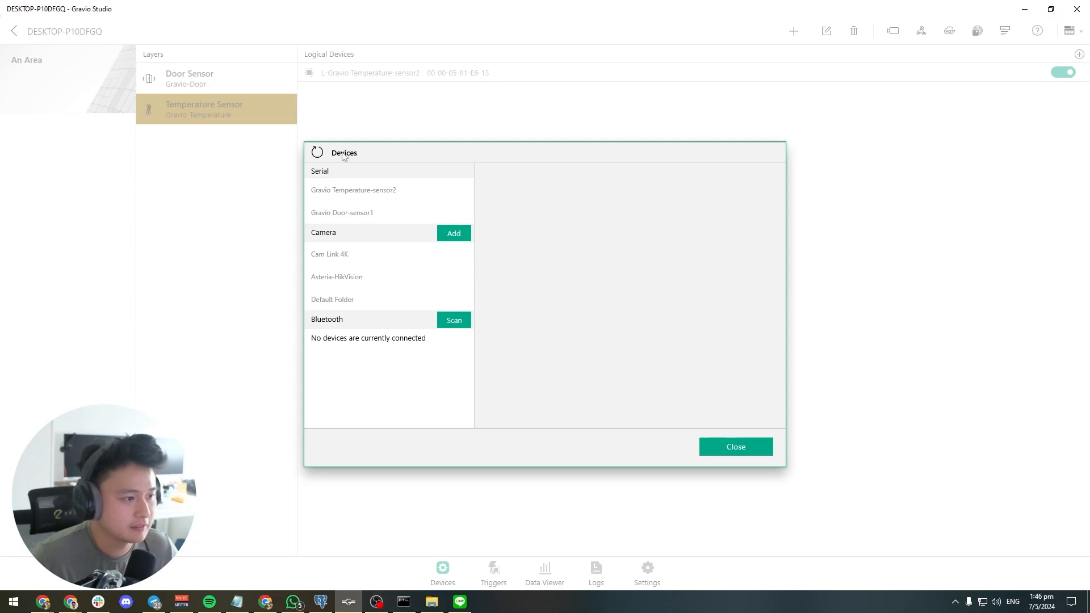
click(453, 235)
click(424, 267)
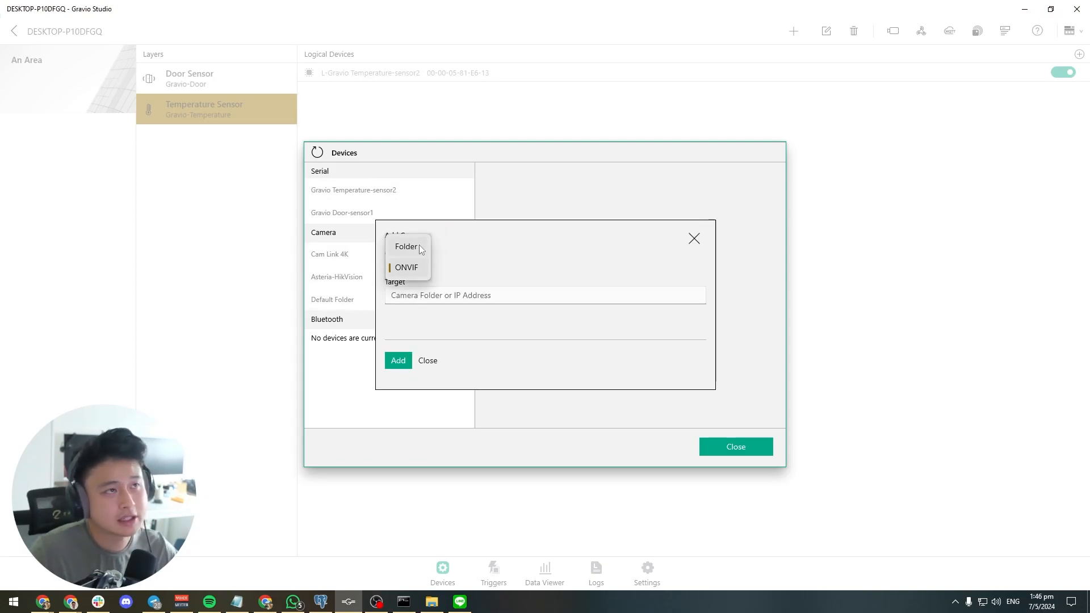
click(419, 244)
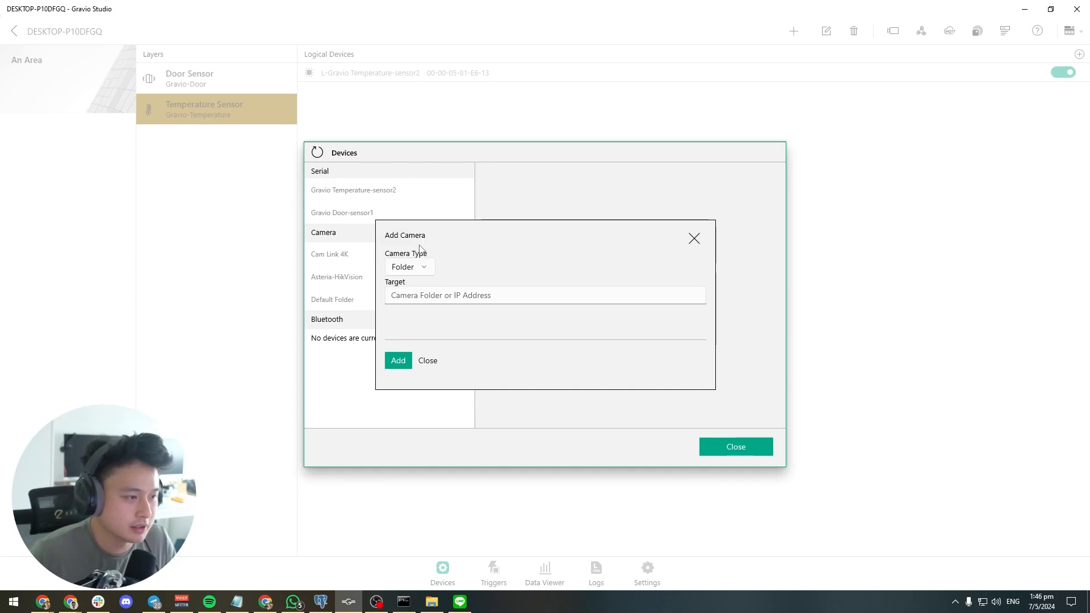
click(441, 295)
key(ctrl+v)
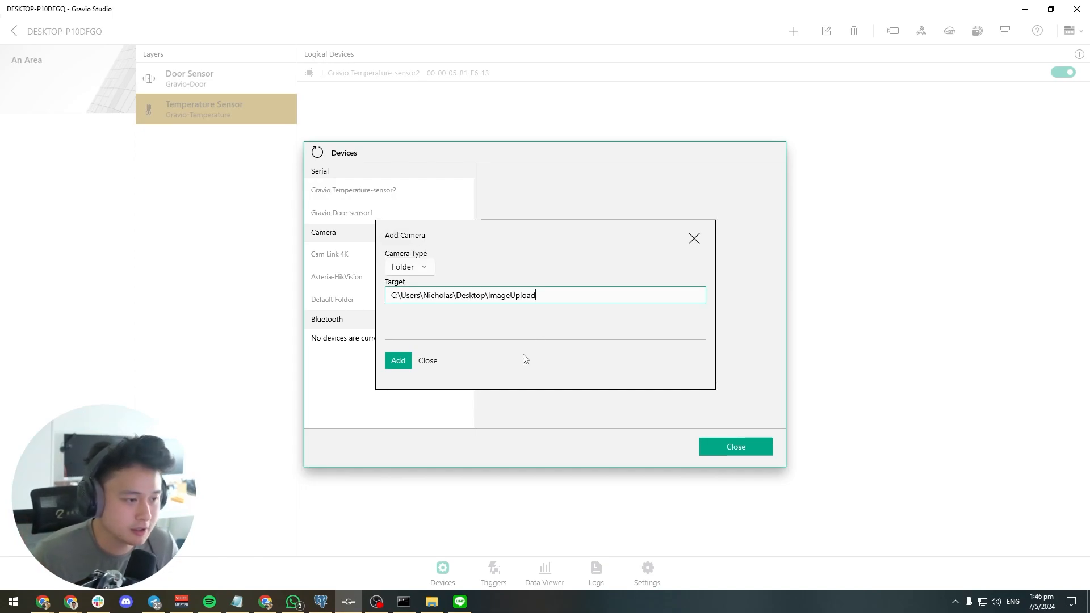
click(395, 362)
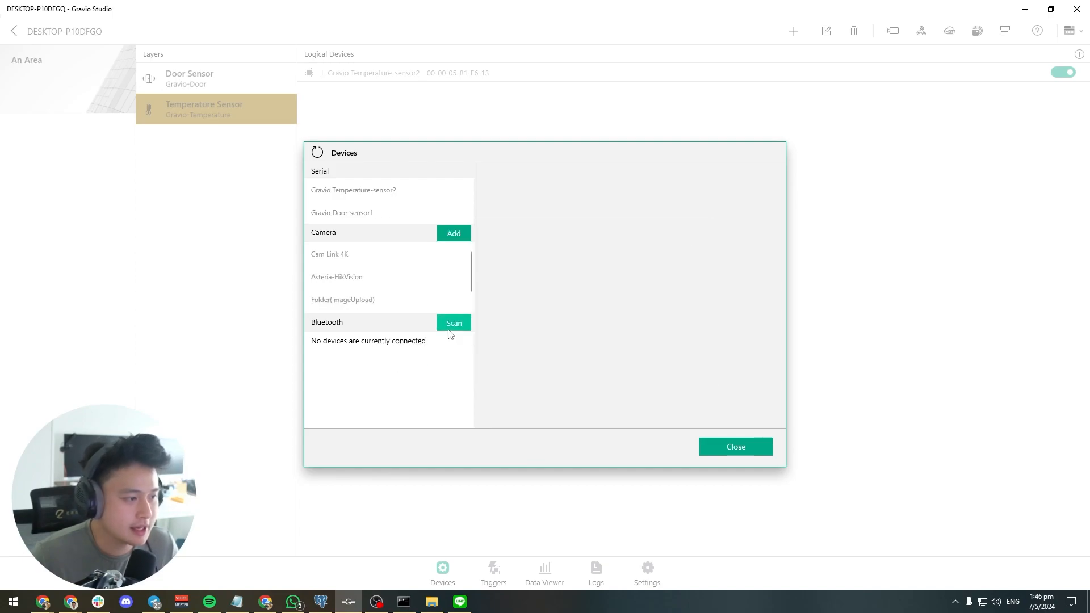
Review the capture type, interval and folder settings of the Folder(ImageUpload) camera, and close the device list
click(364, 281)
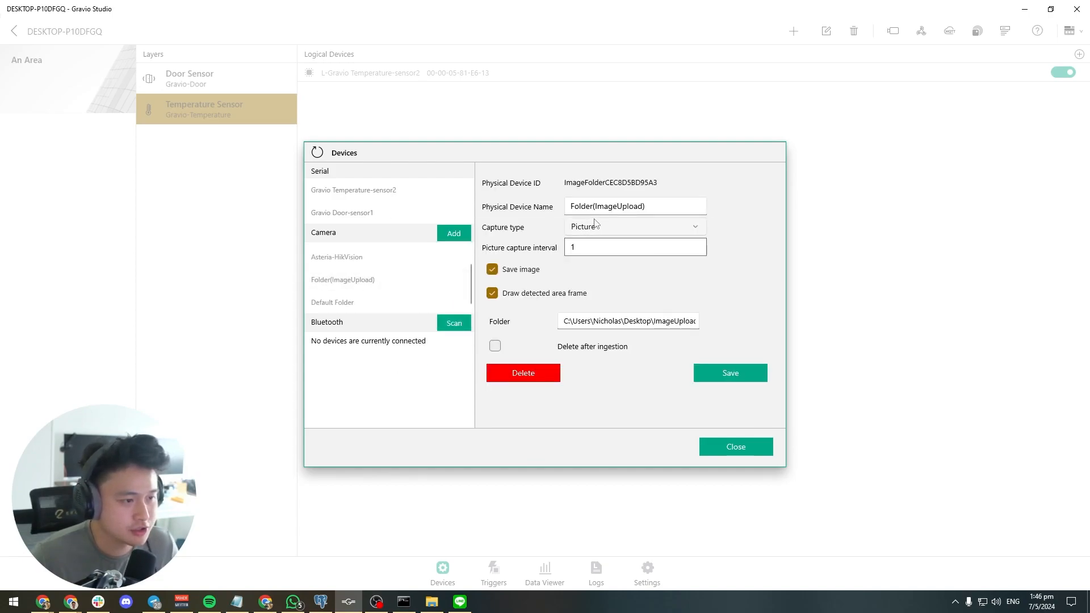
click(596, 251)
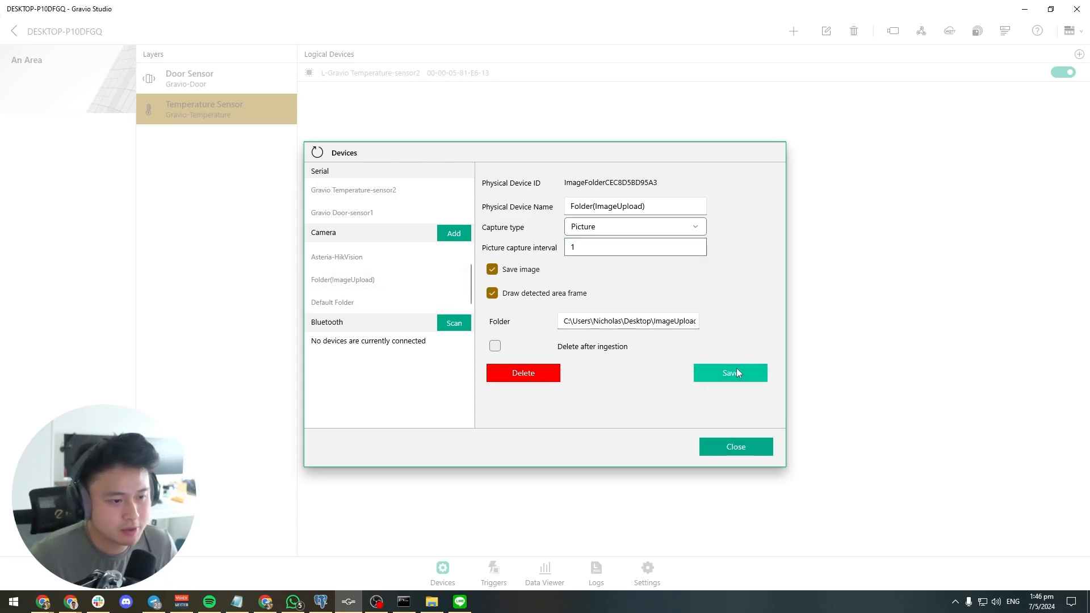
click(745, 449)
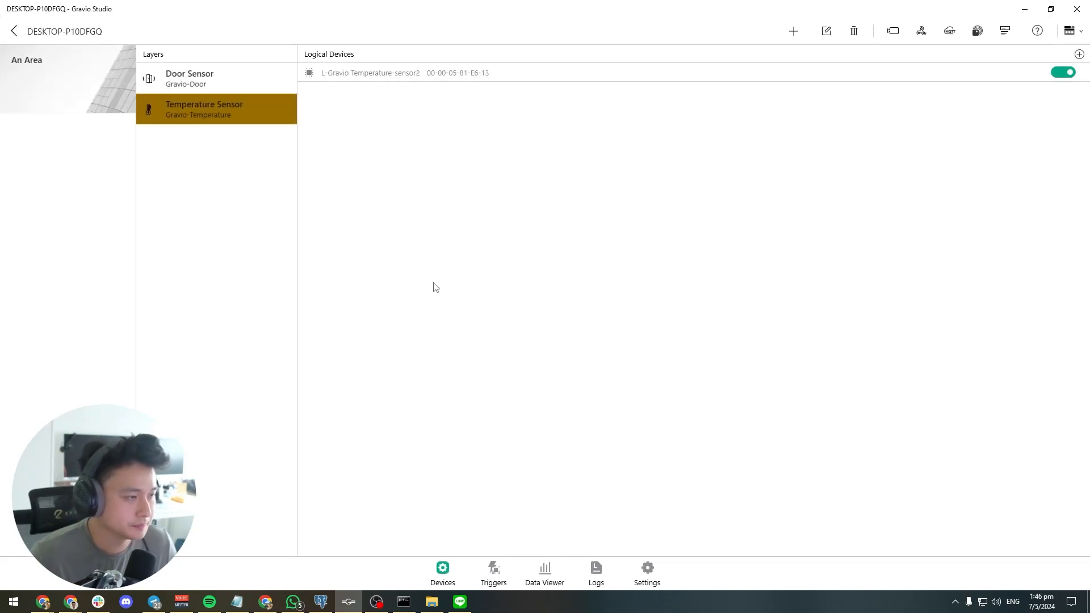
Add a layer named ImageUpload with Camera as its sensing device type to An Area
click(793, 33)
click(801, 64)
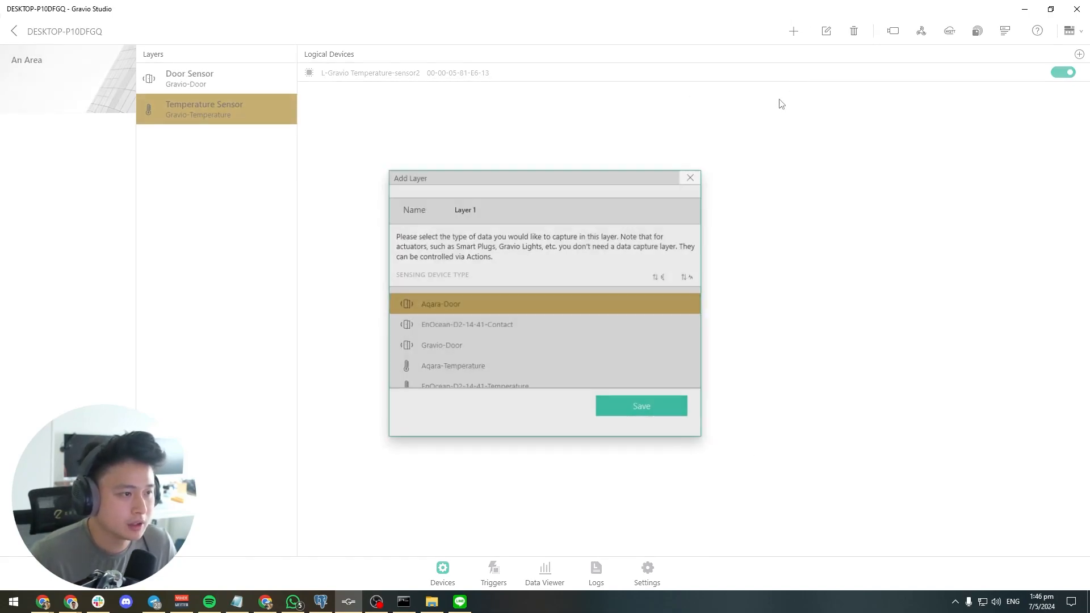
key(ctrl+a)
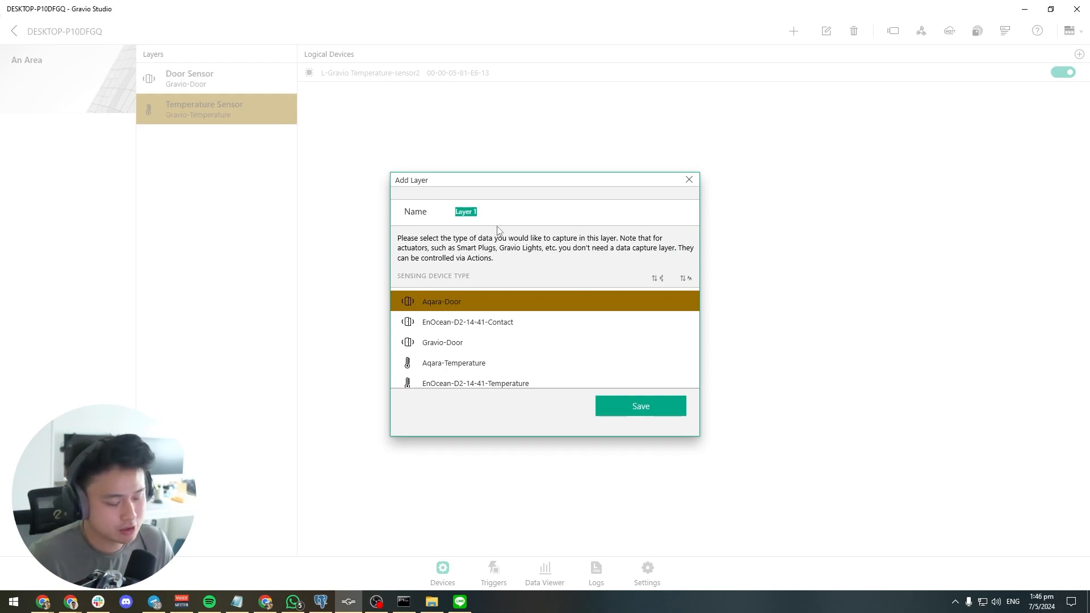
text(ImageUpload)
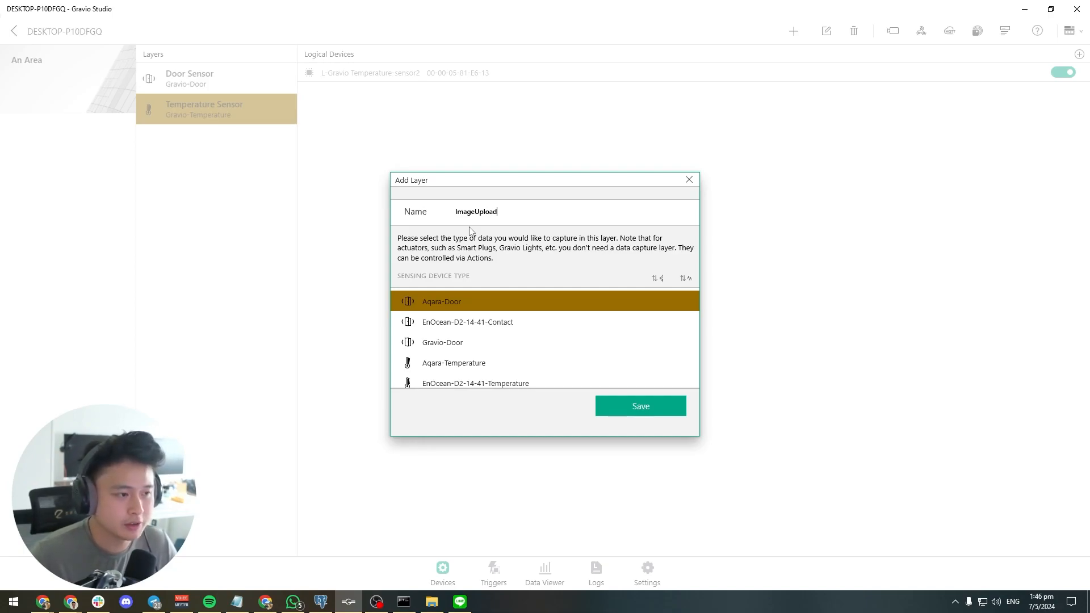
scroll(537, 342, down, 3)
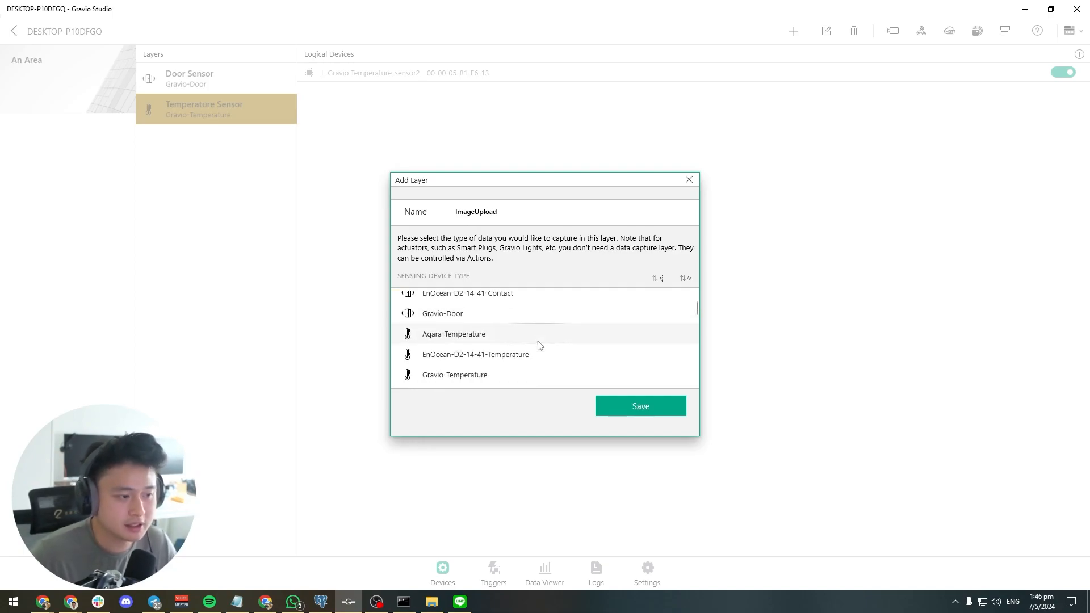
scroll(538, 344, down, 8)
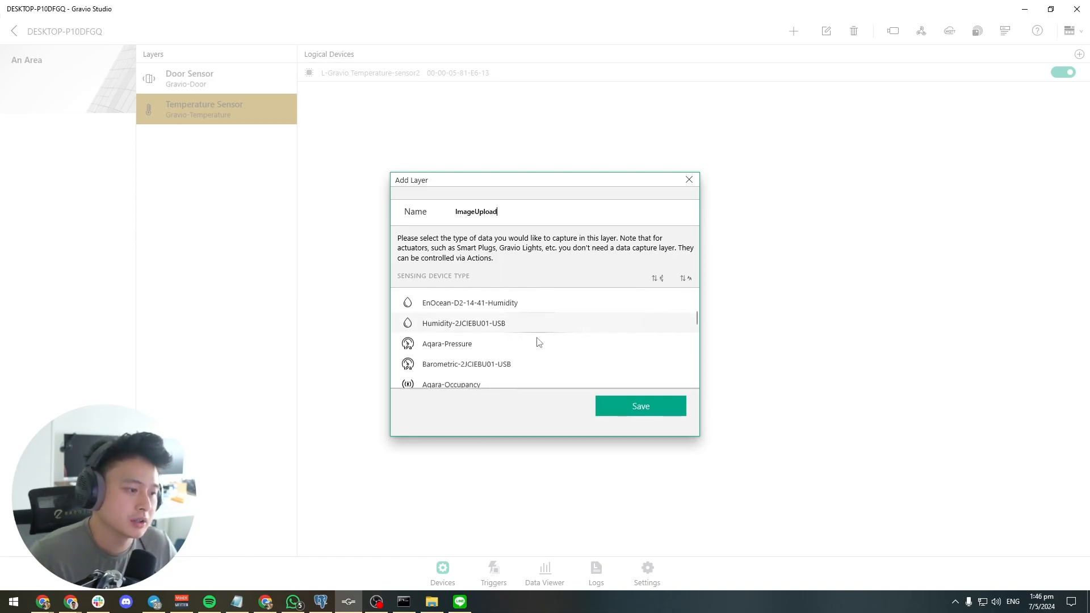
scroll(540, 331, down, 15)
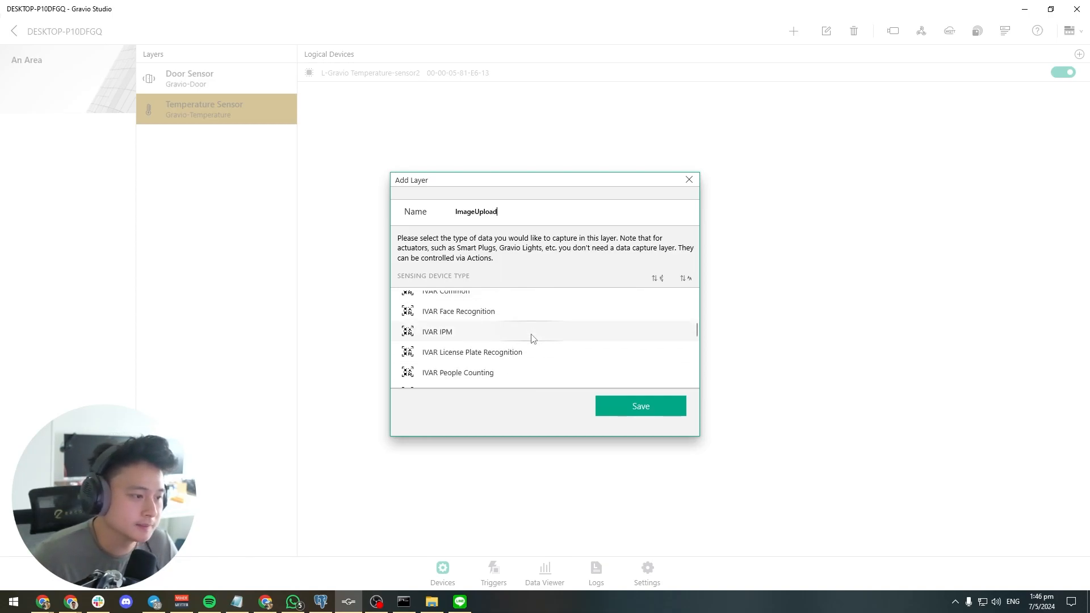
scroll(531, 344, up, 2)
scroll(529, 344, up, 5)
click(489, 339)
click(642, 405)
Bind the Folder(ImageUpload) device to the ImageUpload layer and enable it
click(208, 148)
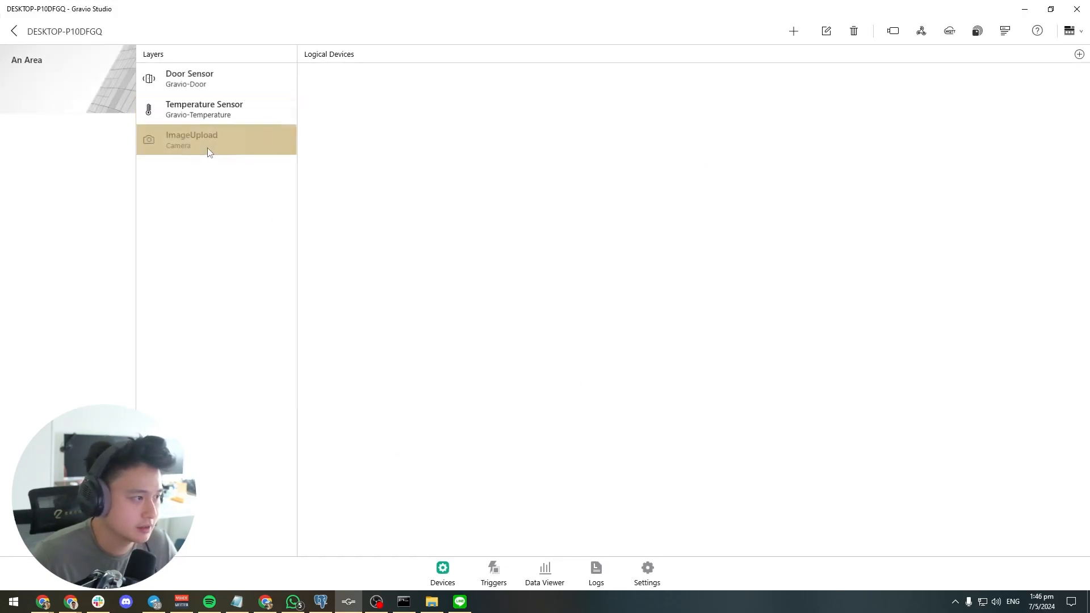
click(1081, 56)
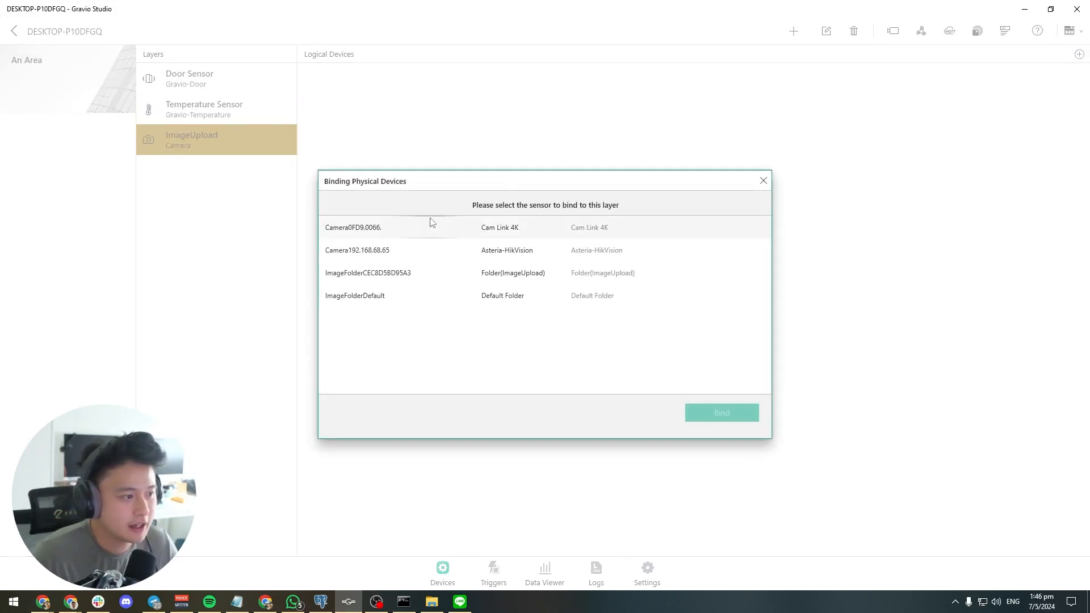
click(430, 273)
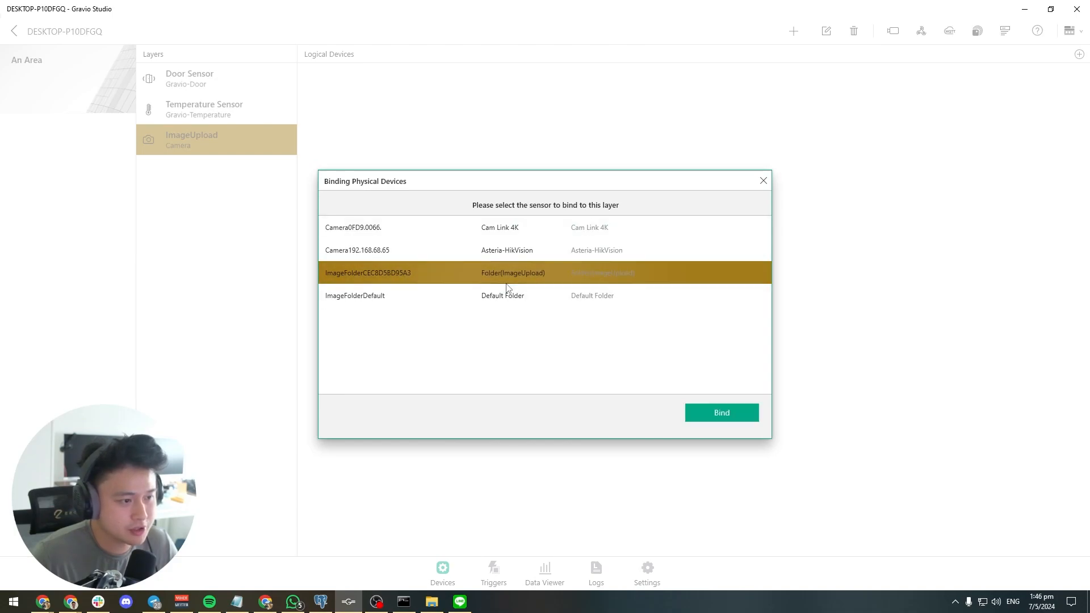
click(698, 413)
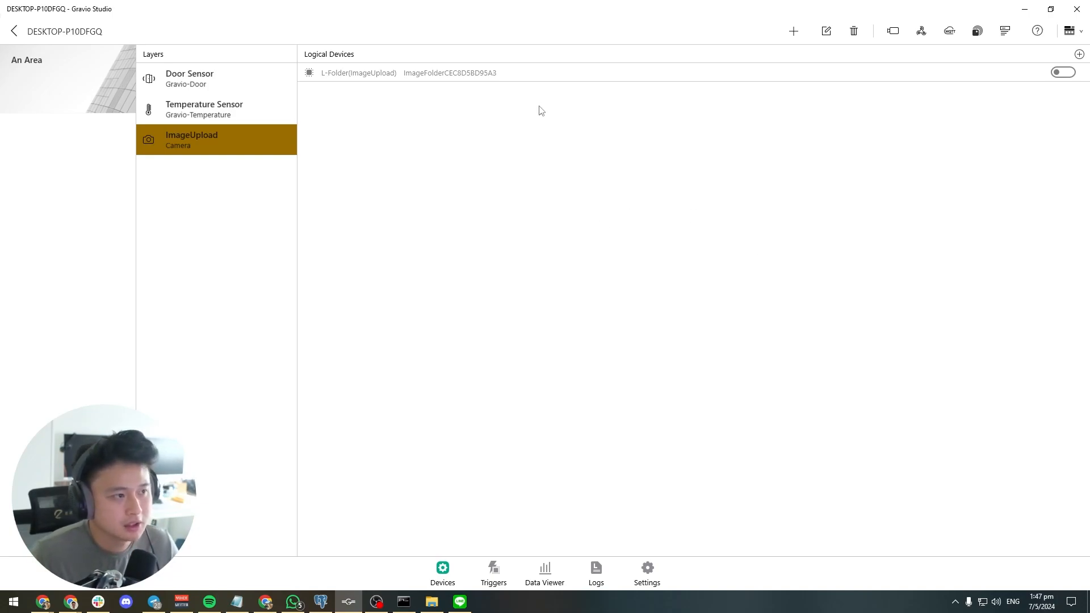
click(1063, 72)
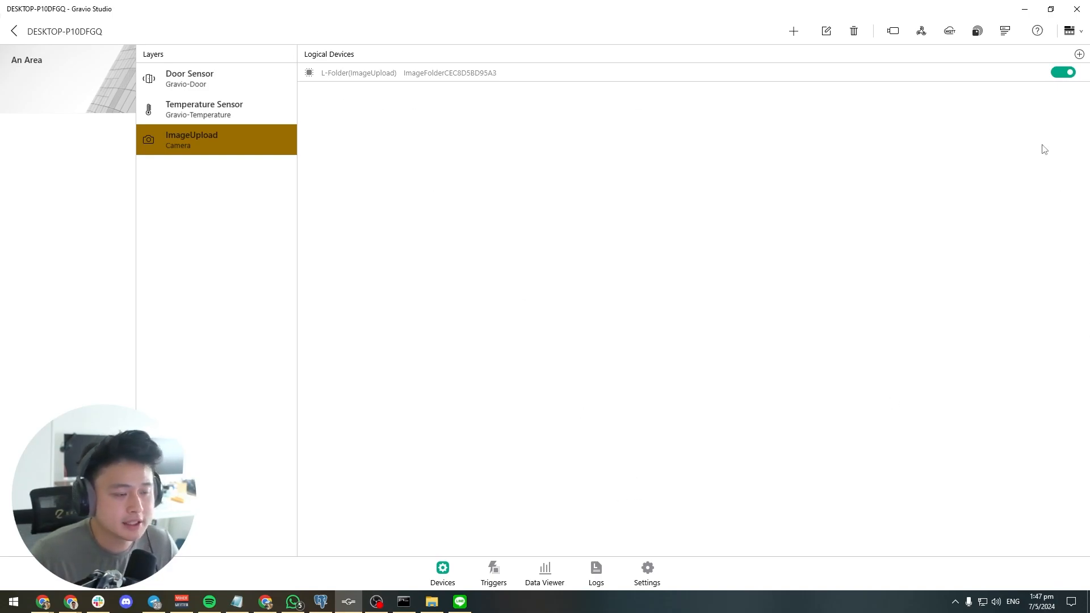
Switch to the Miro flowchart and examine the path from image upload through the folder to Gravio
click(1023, 10)
click(252, 169)
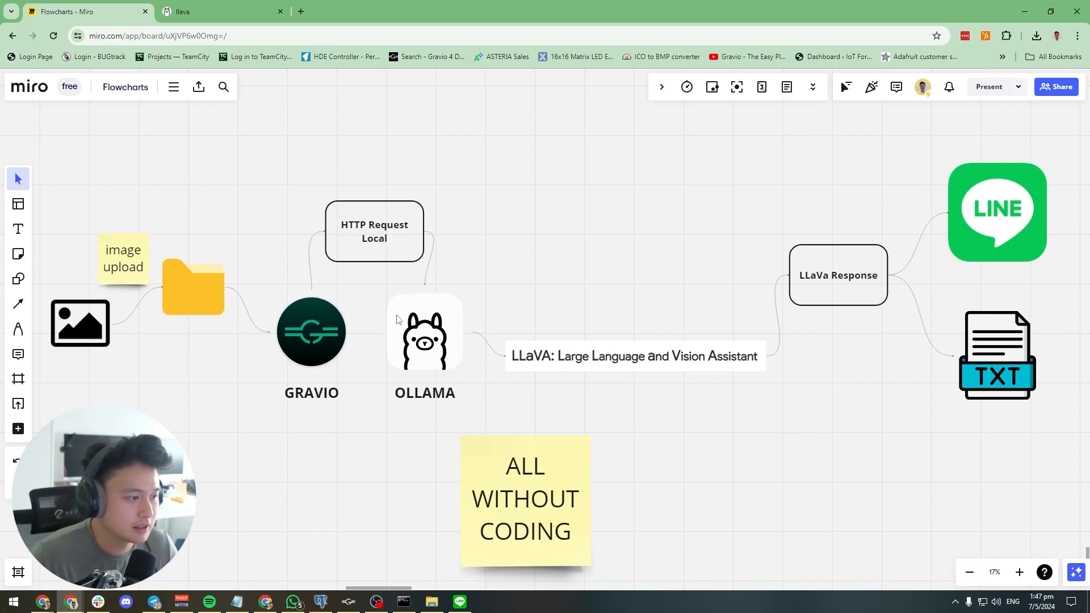
drag(67, 198, 233, 385)
click(298, 329)
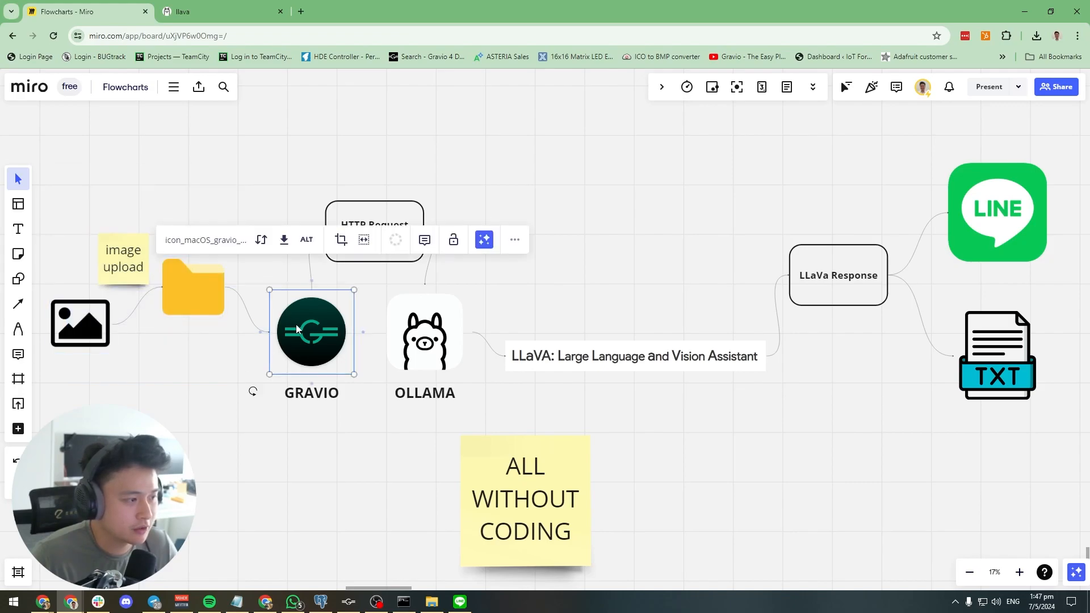
click(193, 292)
click(140, 268)
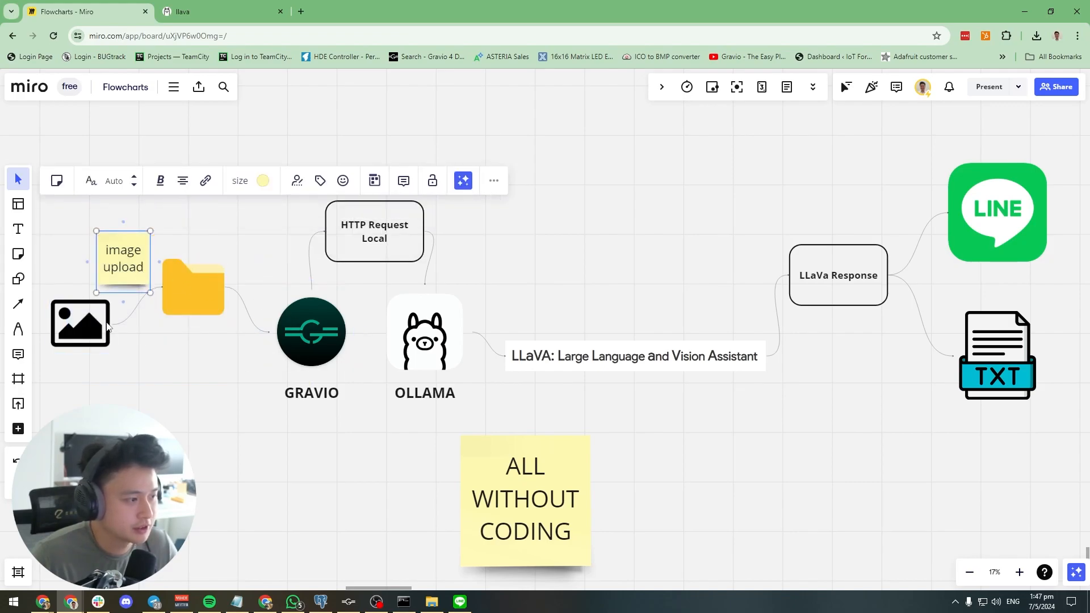
click(184, 292)
click(306, 320)
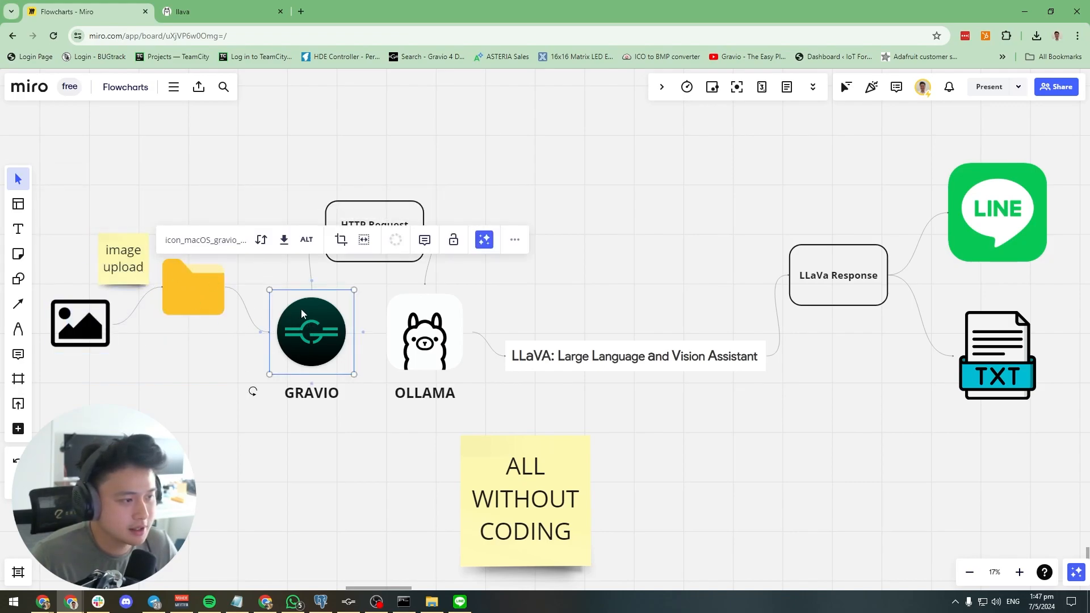
Examine the flowchart path from the local HTTP request through Ollama and LLaVA to the LINE and TXT outputs
click(532, 193)
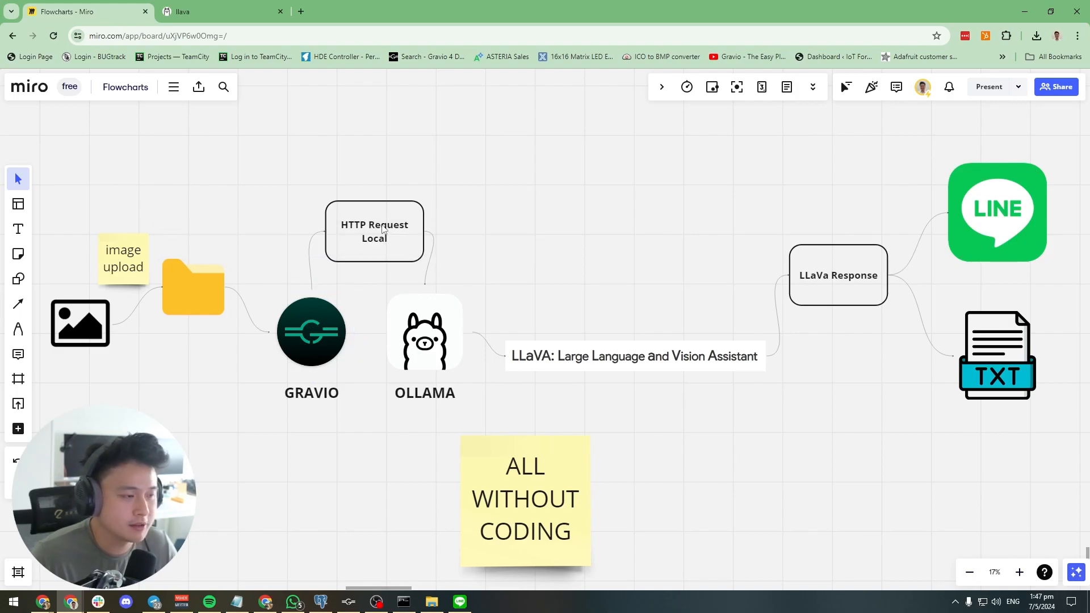
click(428, 318)
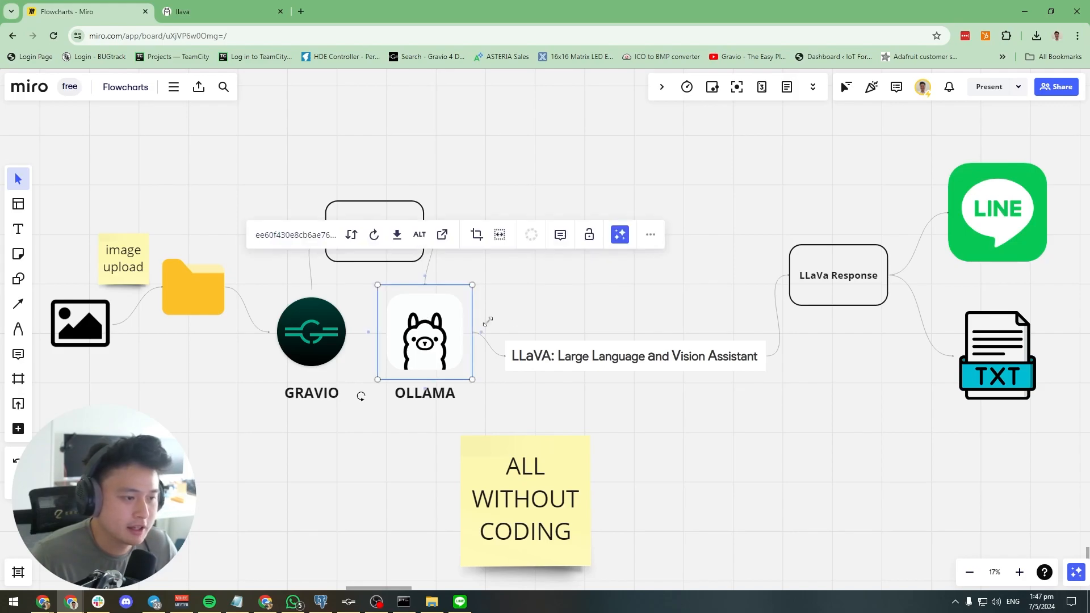
click(562, 349)
click(853, 280)
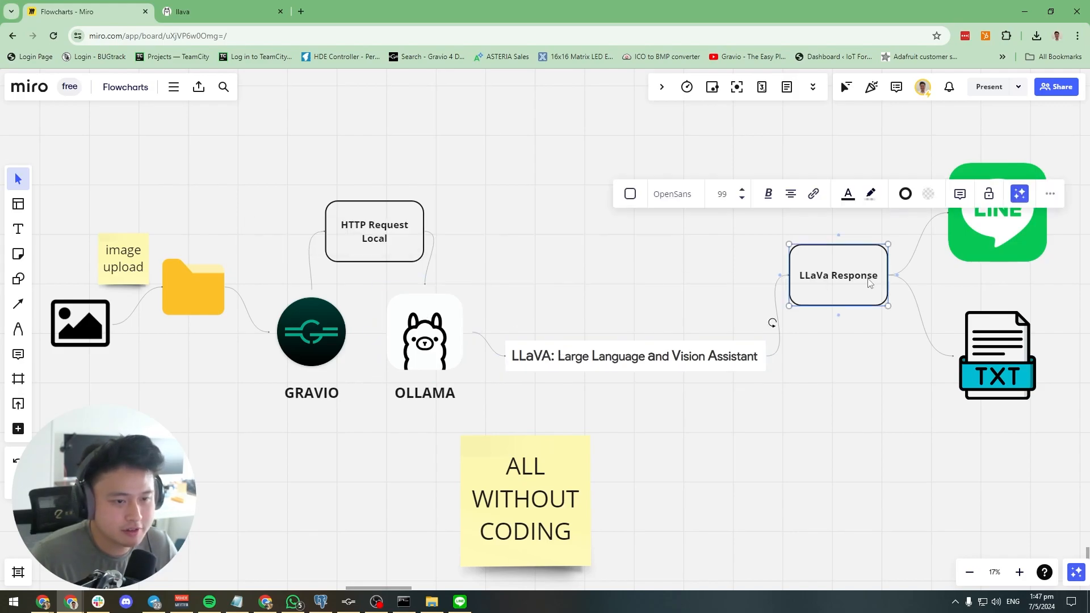
click(900, 232)
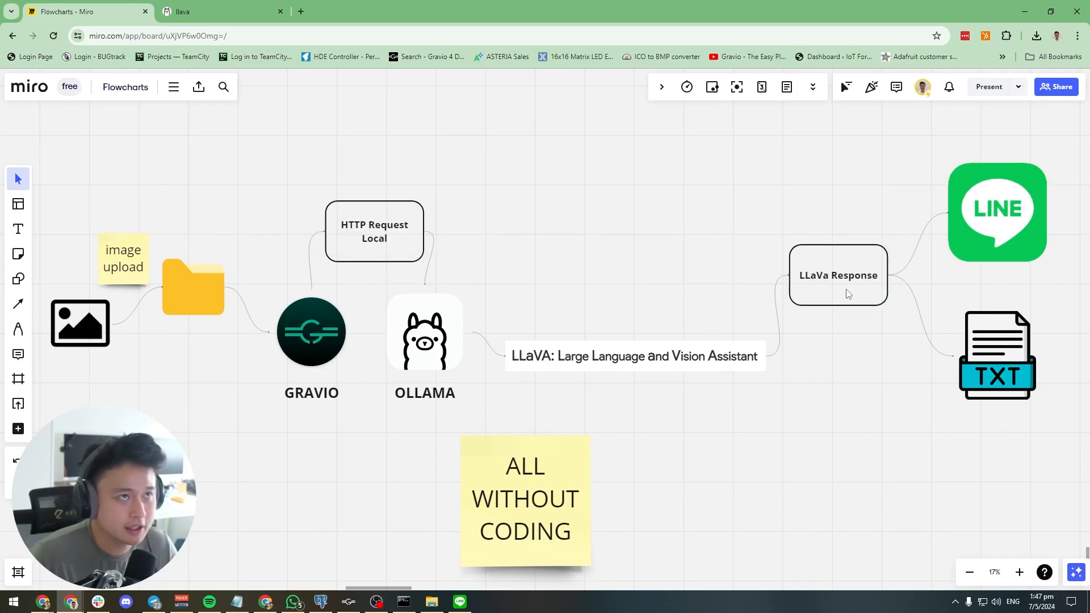
click(993, 220)
click(825, 398)
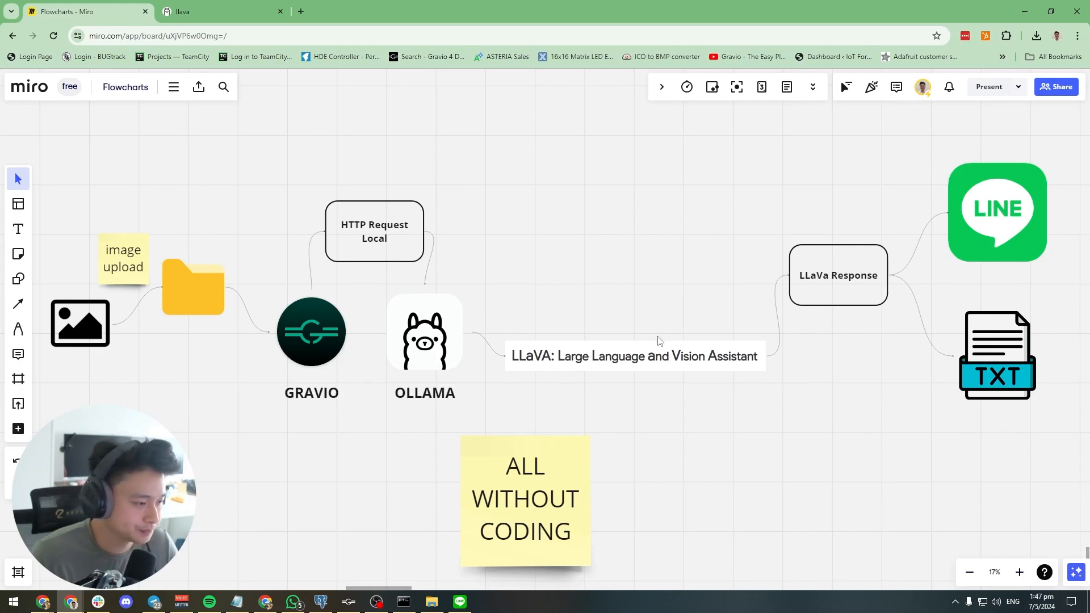
Switch back to Gravio Studio and open the overview of all actions on the hub
click(343, 599)
click(1065, 38)
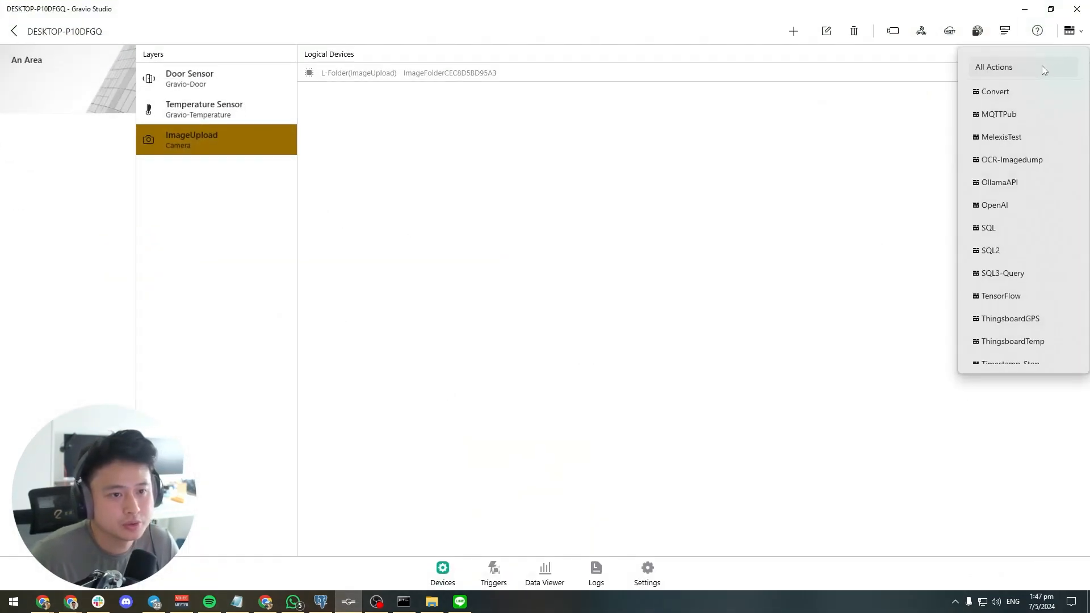
click(1041, 66)
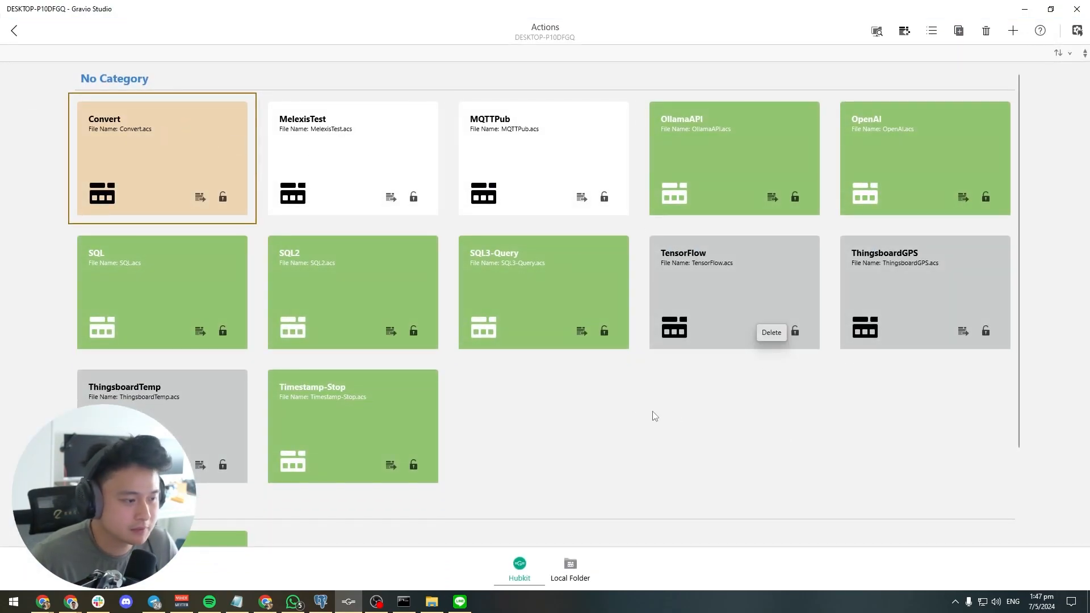
scroll(636, 414, down, 2)
scroll(608, 413, up, 2)
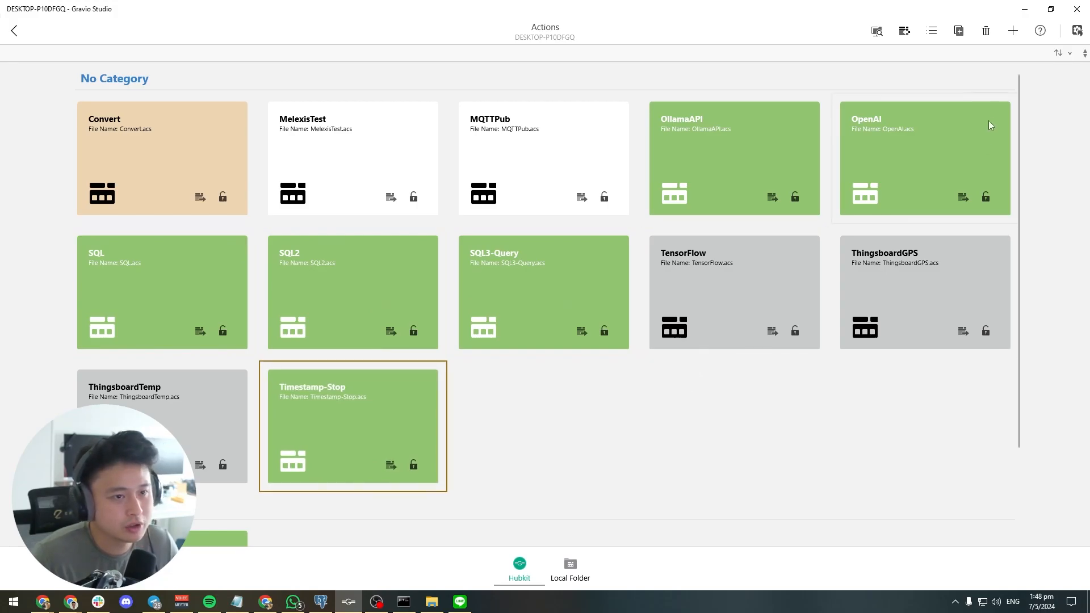
Create a new Hubkit action named LlaVaAPI, using the same text as its file name
click(1013, 32)
text(LlaVaAPI)
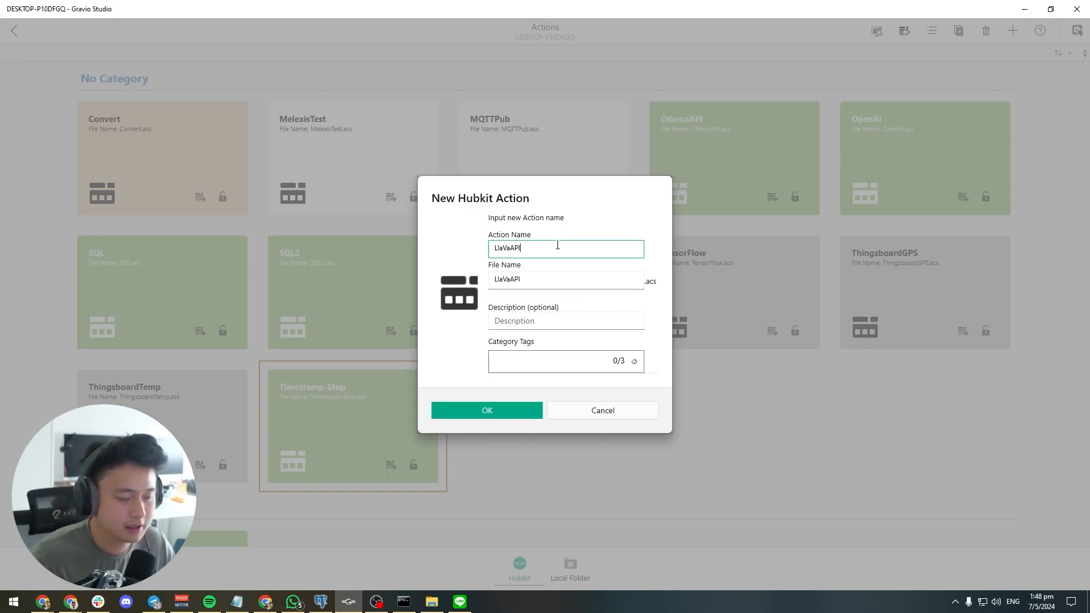
click(509, 410)
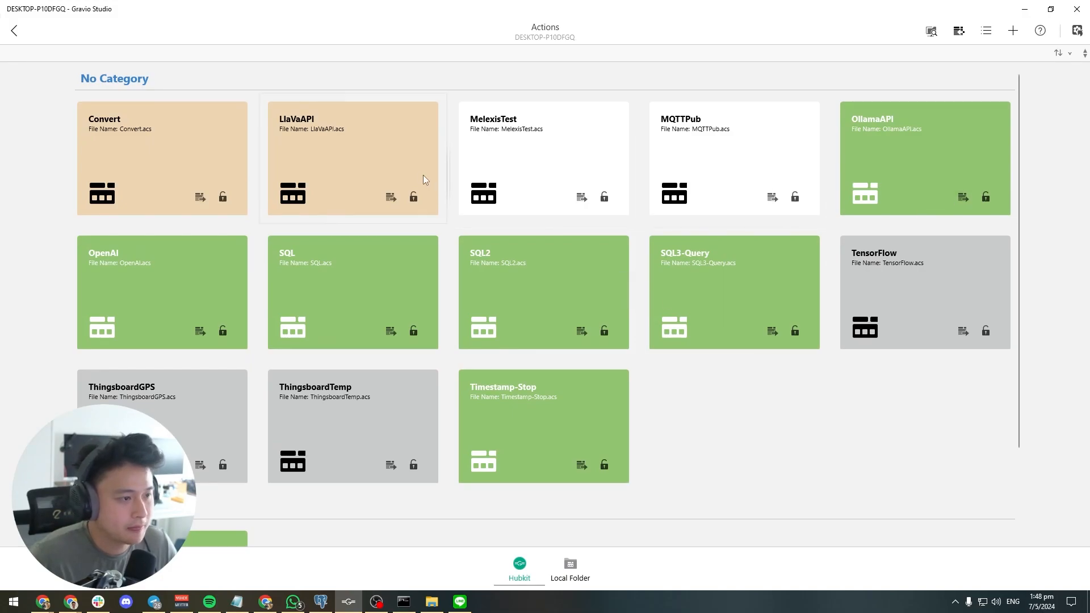
Open the LlaVaAPI action and add a File Read component as its first step
double_click(330, 173)
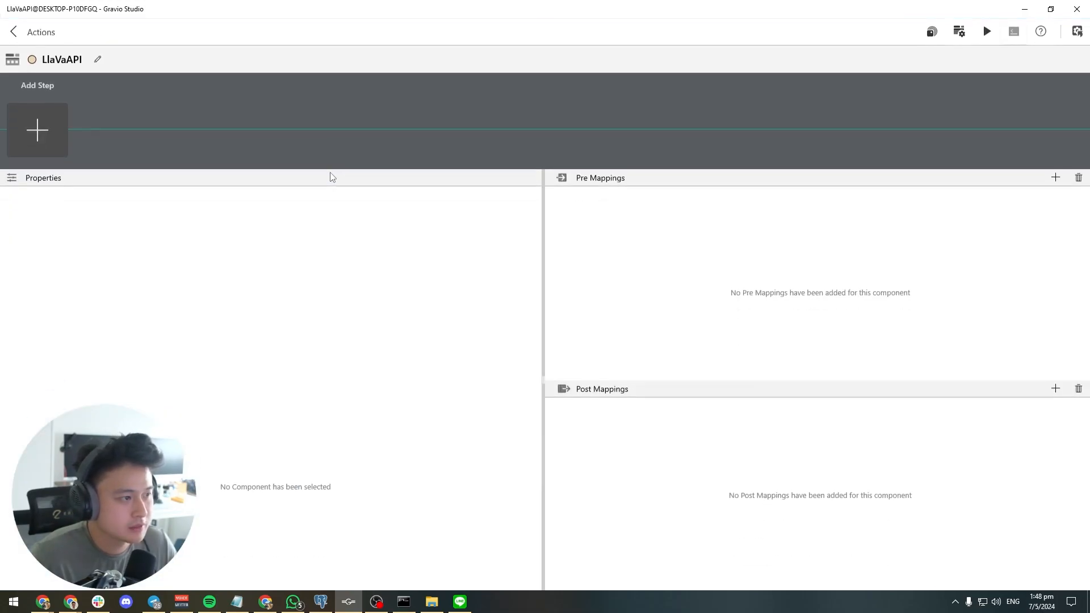
click(52, 131)
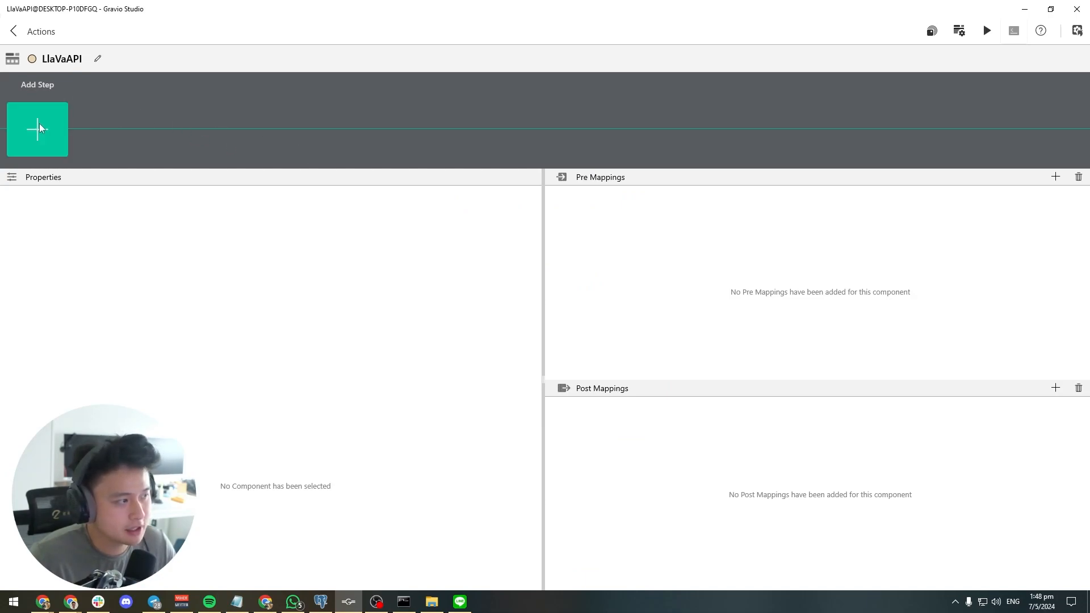
click(39, 124)
scroll(624, 290, down, 10)
scroll(624, 290, down, 8)
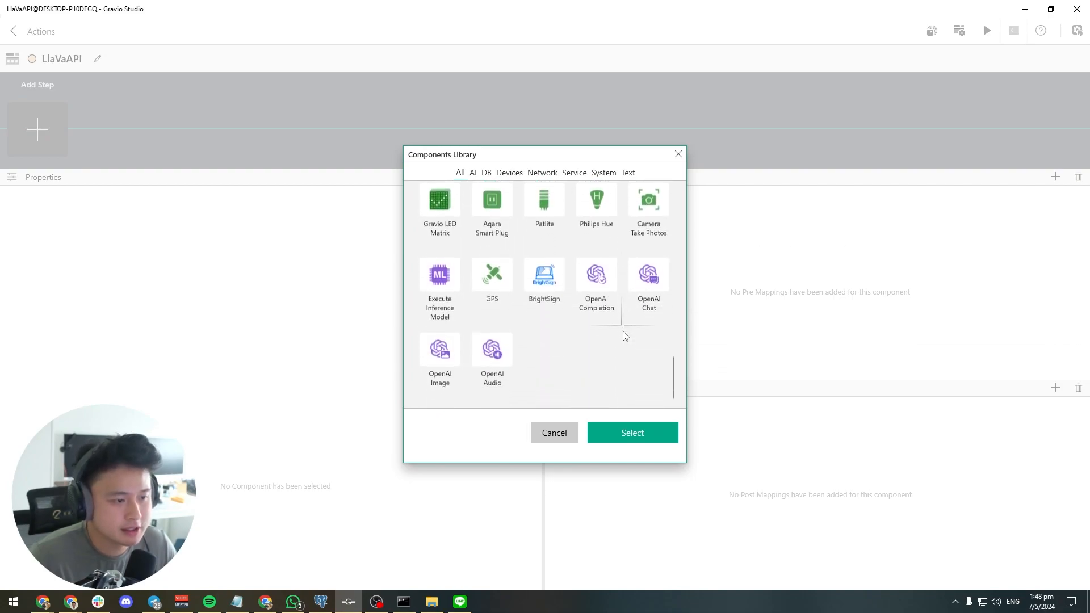
scroll(625, 341, up, 8)
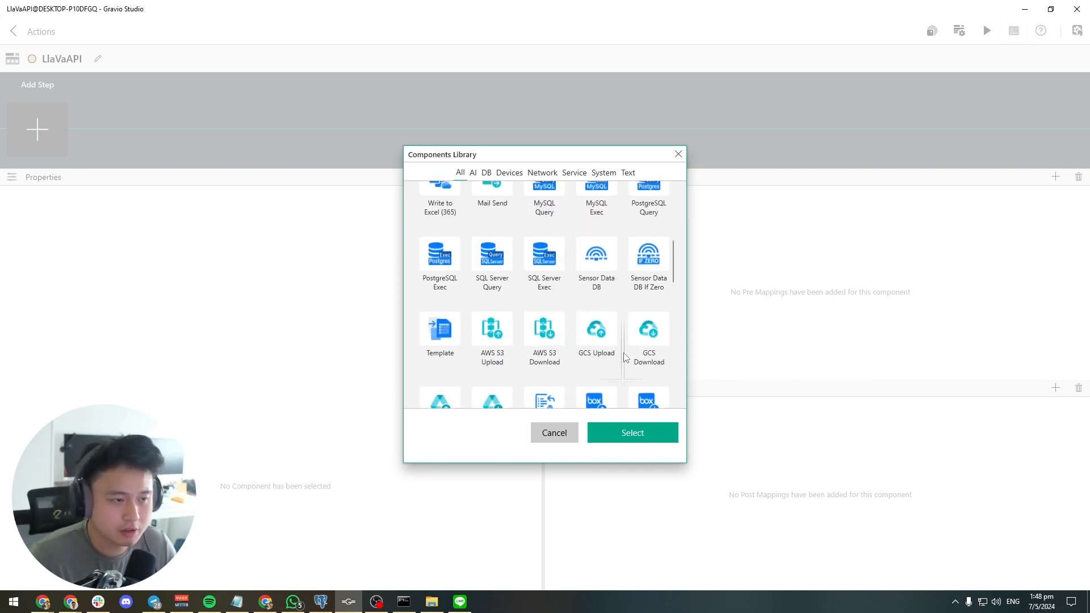
scroll(625, 356, up, 4)
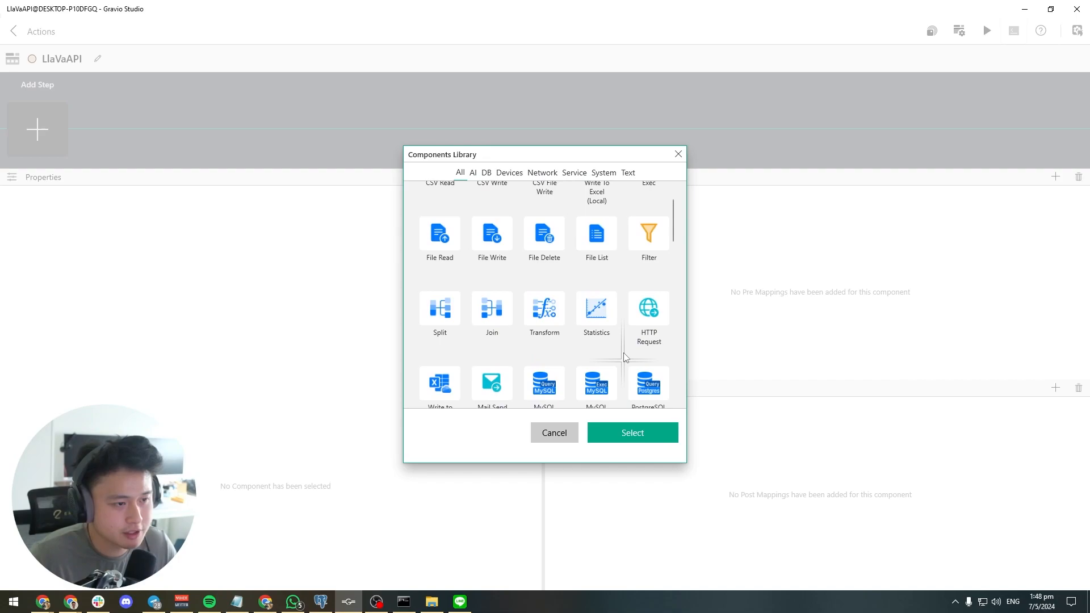
scroll(625, 357, up, 2)
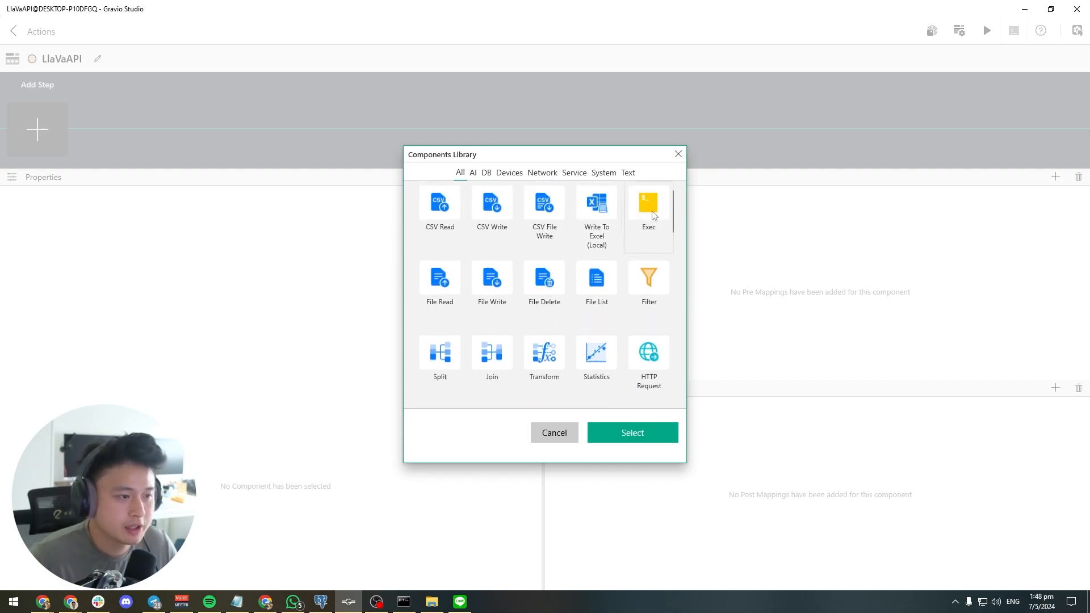
scroll(638, 308, down, 3)
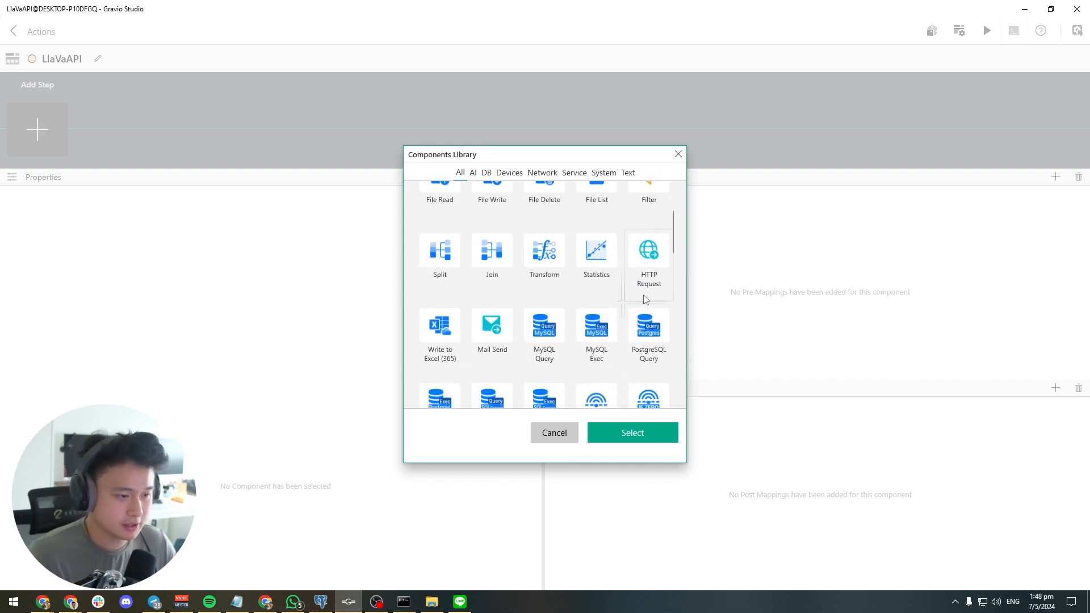
click(645, 276)
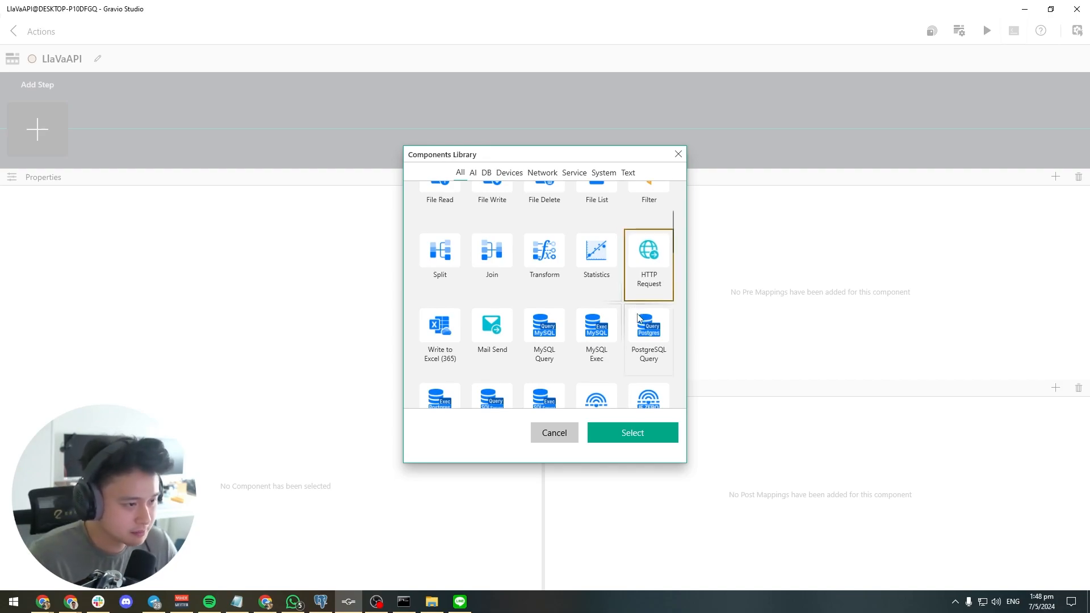
scroll(638, 318, up, 3)
click(447, 282)
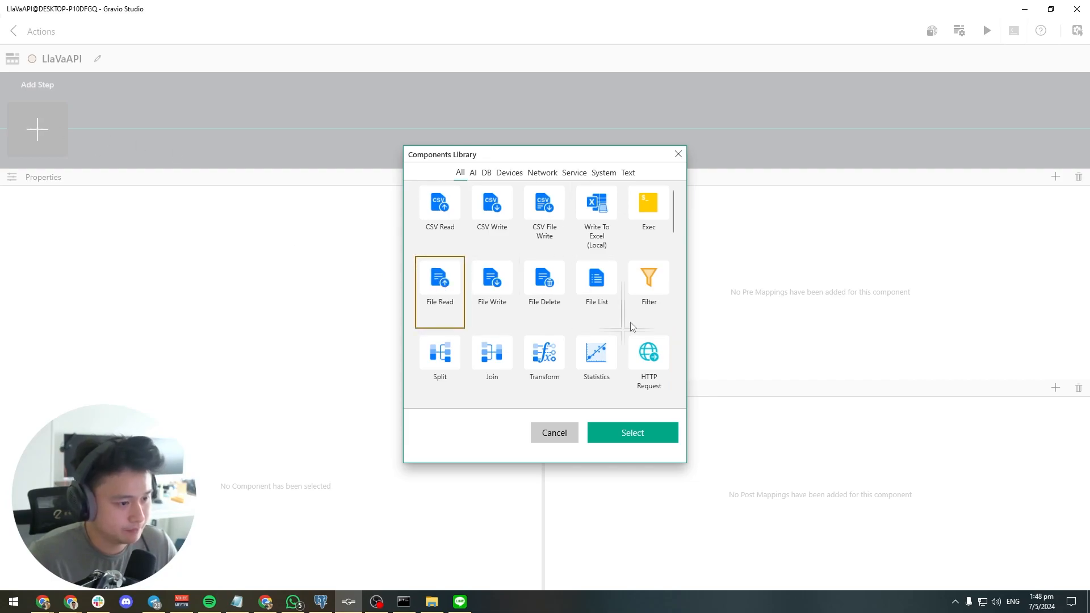
click(650, 440)
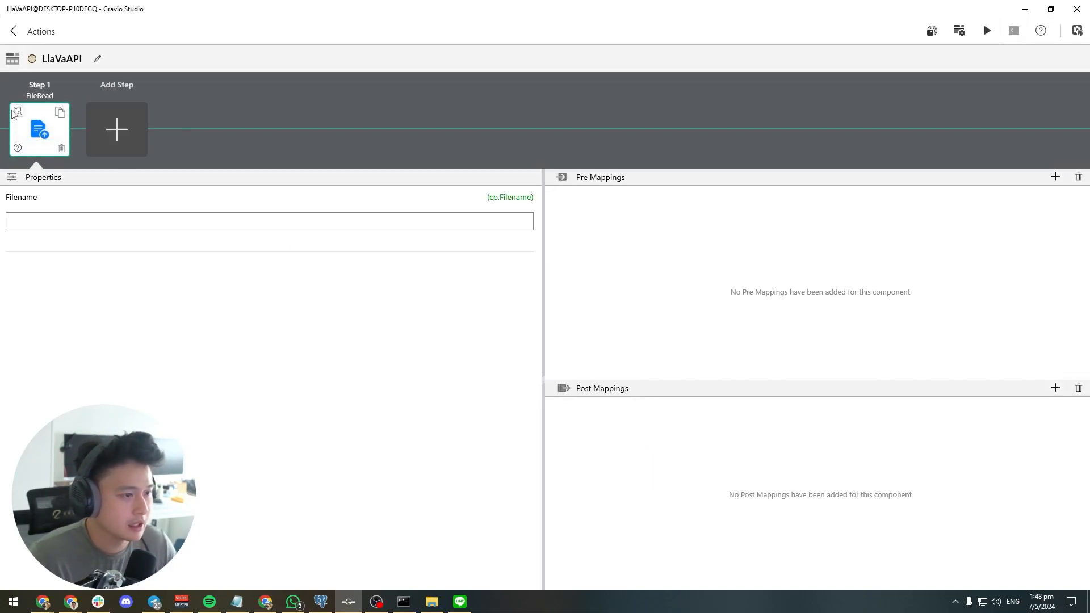
Add a pre-mapping to the FileRead step that sets cp.Filename to tv.Data
click(1054, 178)
text(cp.Filename)
key(Tab)
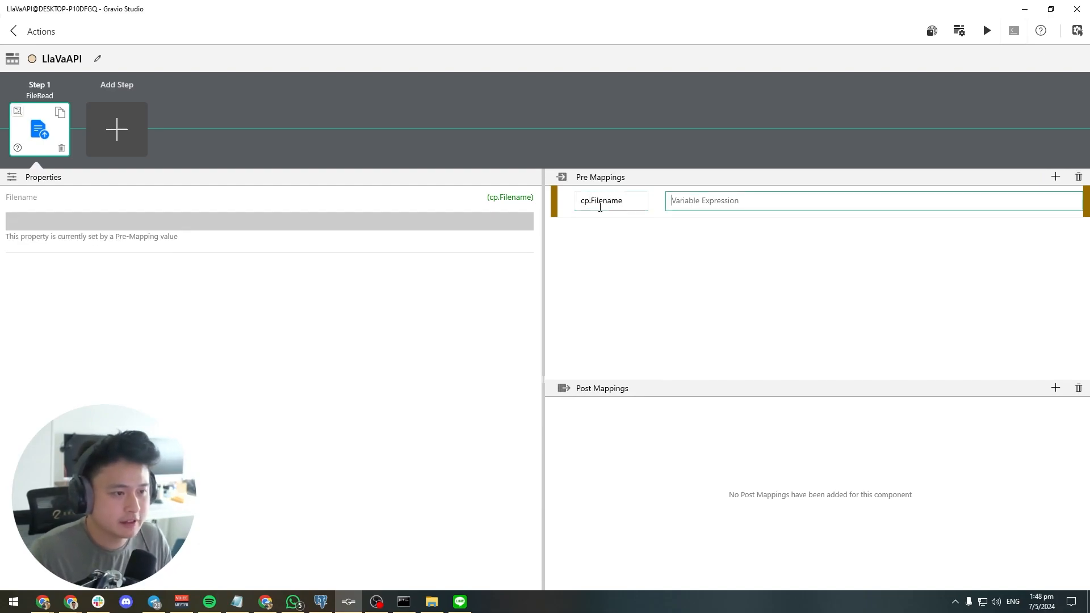
click(672, 209)
text(tv.Data)
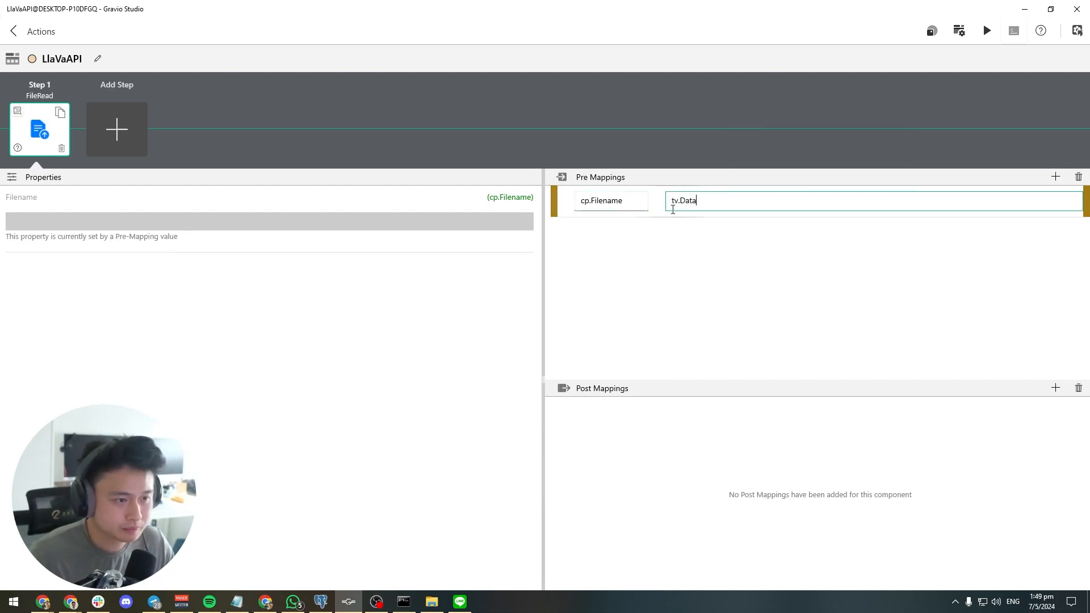
click(748, 275)
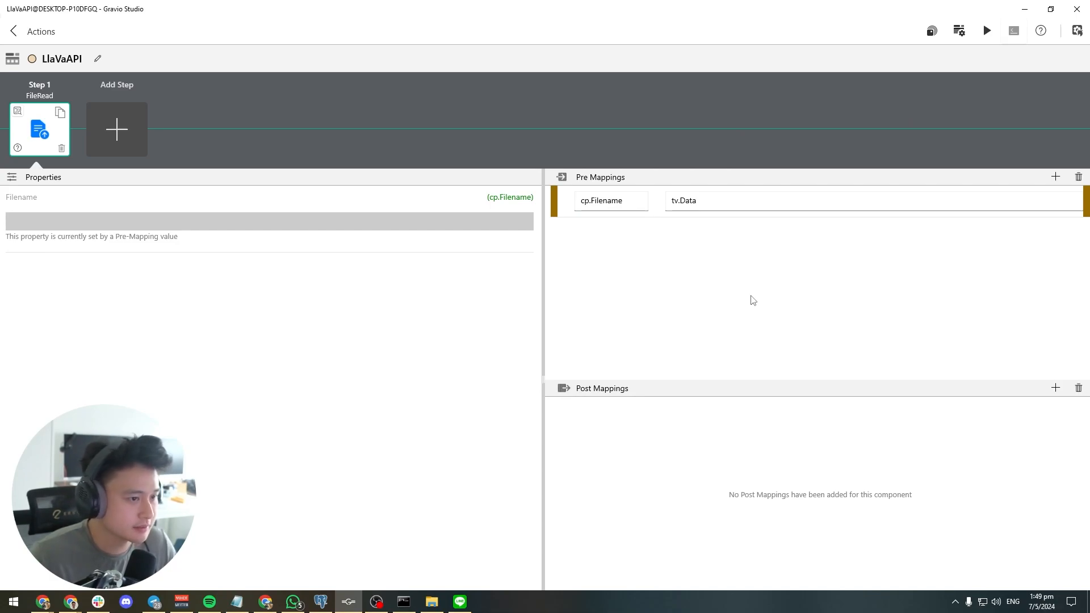
drag(670, 202, 705, 204)
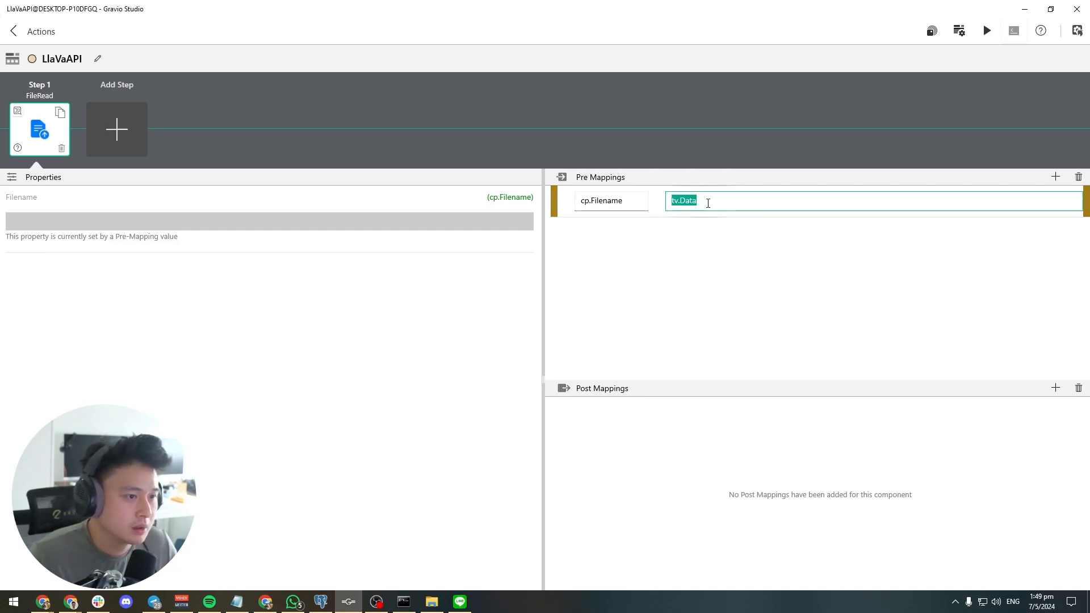
click(693, 247)
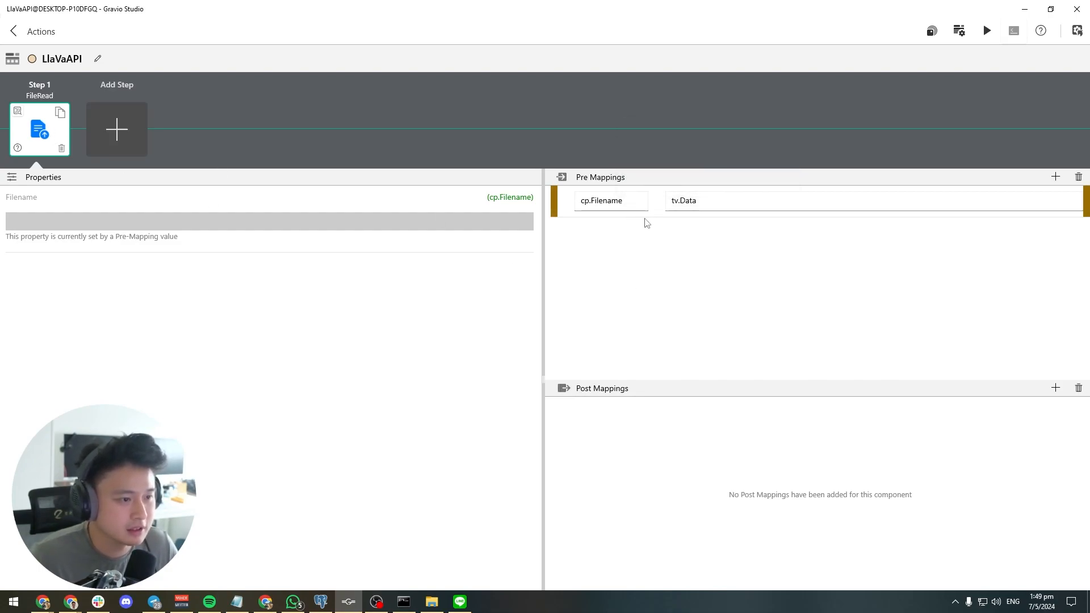
Switch to the Ollama LLaVA page in the browser and examine the encoded images value in the API usage example
click(126, 135)
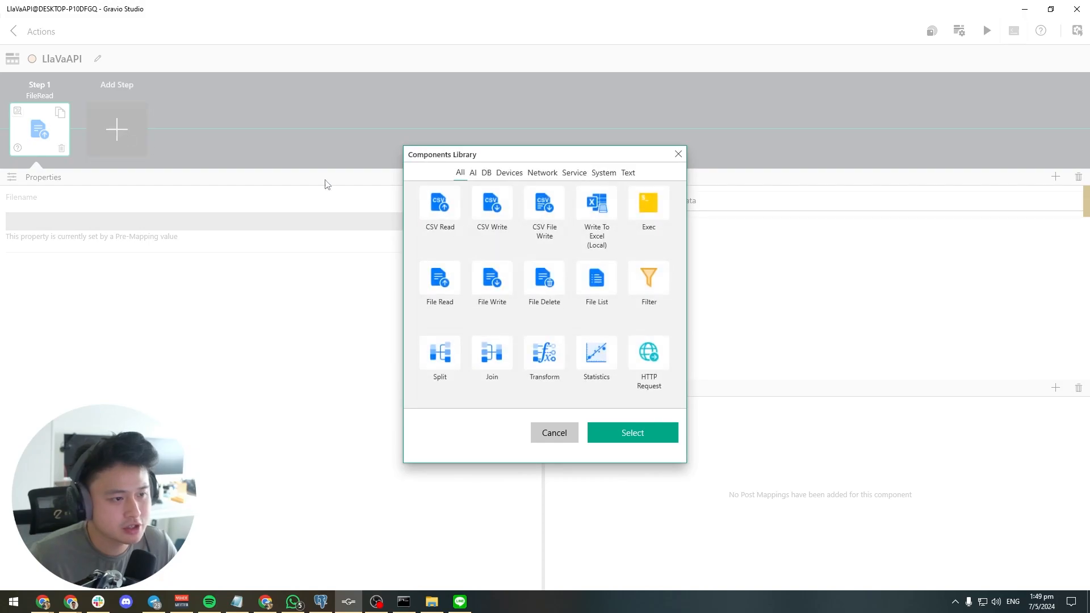
click(679, 155)
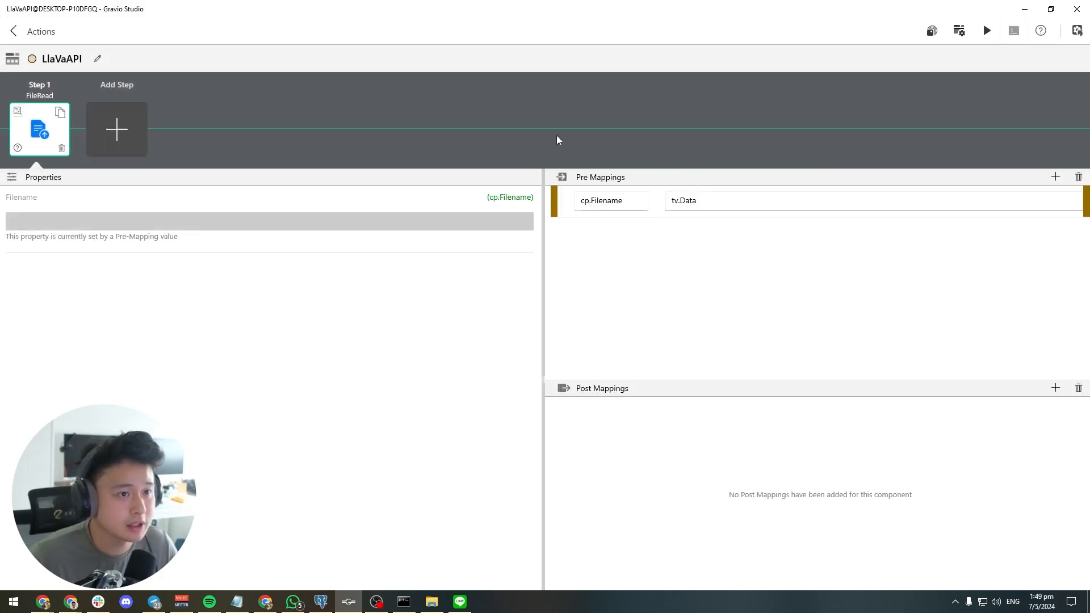
click(1024, 10)
click(221, 11)
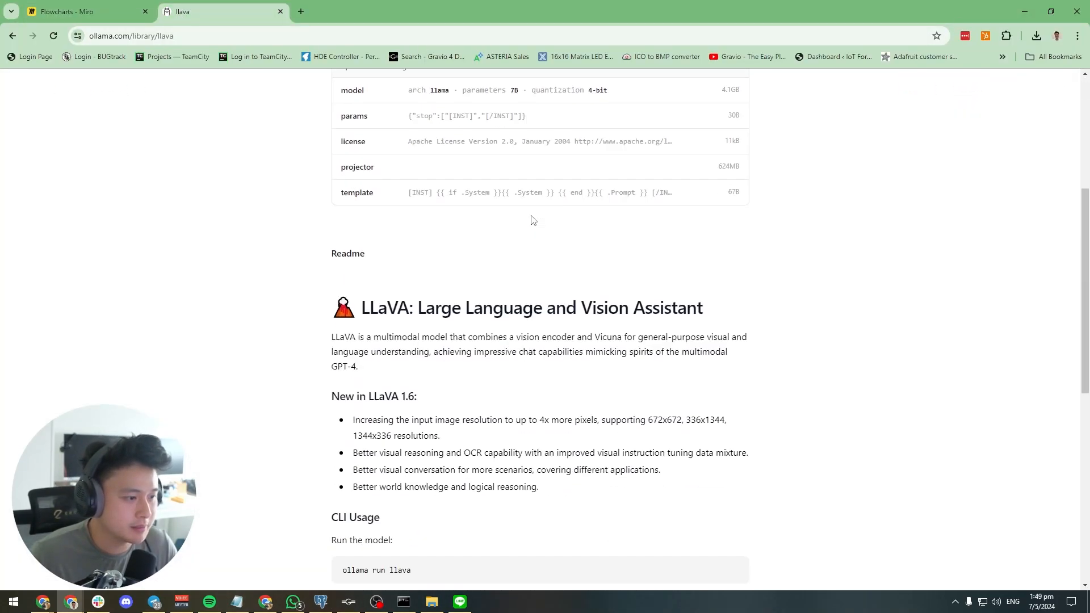
scroll(542, 258, down, 10)
drag(351, 280, 738, 281)
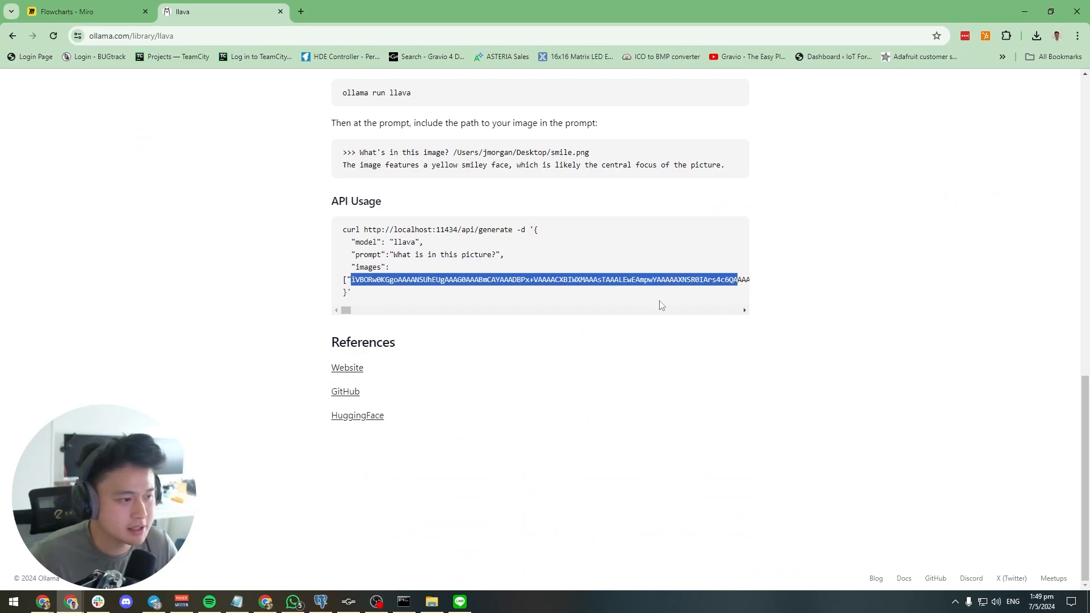
click(491, 310)
drag(357, 311, 330, 313)
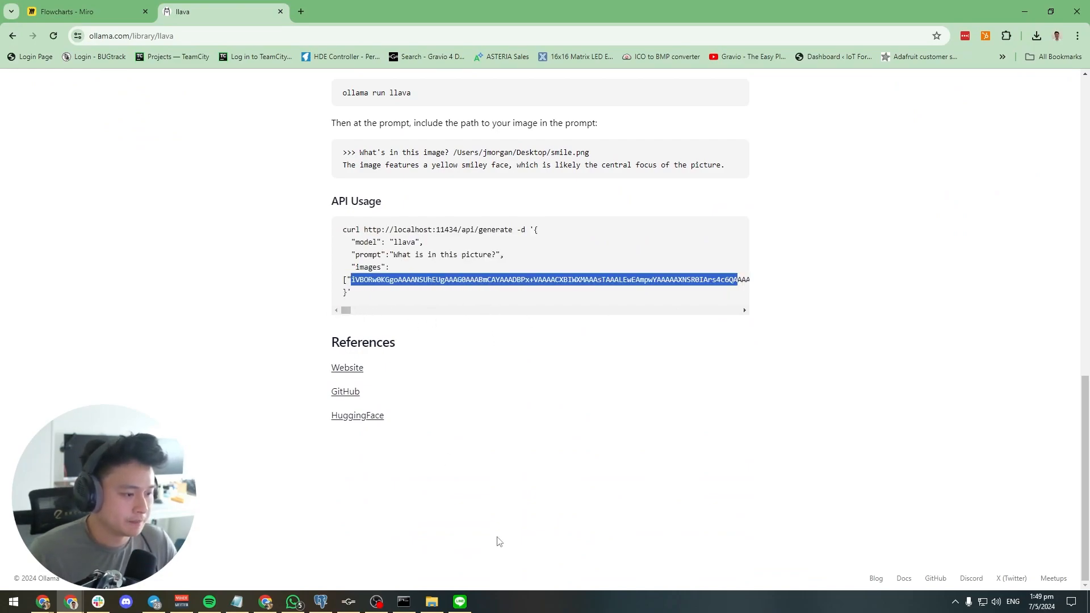
Switch back to Gravio Studio and add an HTTP Request component as the action's second step
click(348, 602)
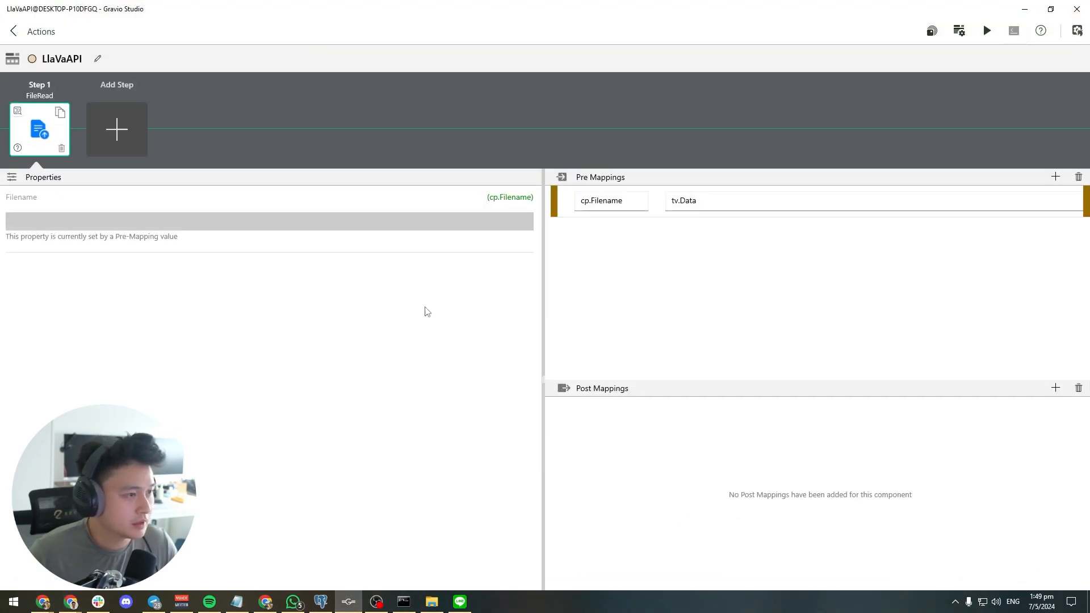
click(134, 137)
scroll(653, 238, down, 3)
click(649, 216)
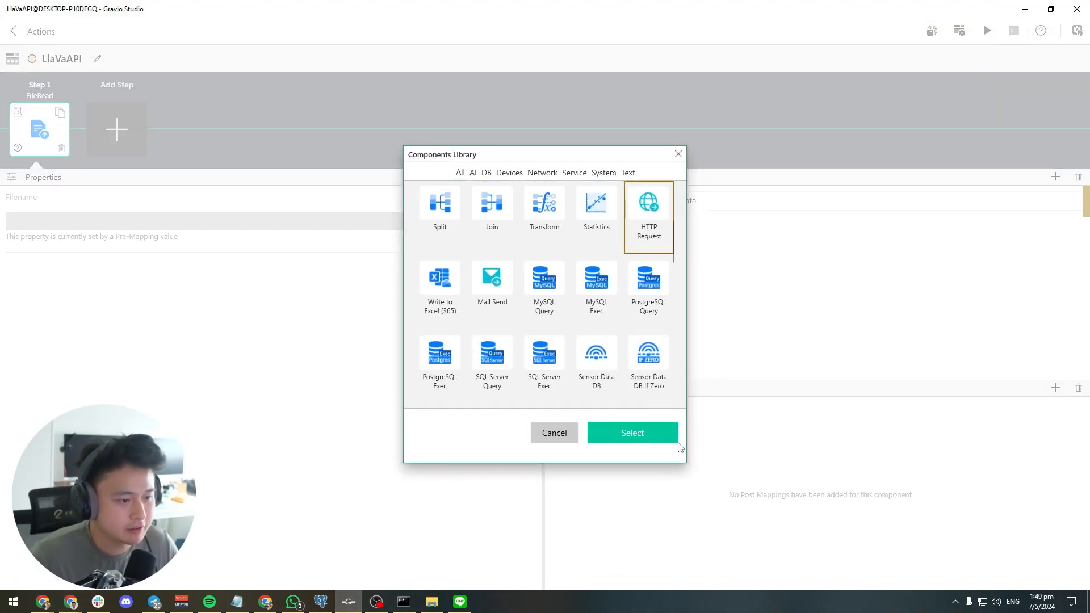
click(669, 438)
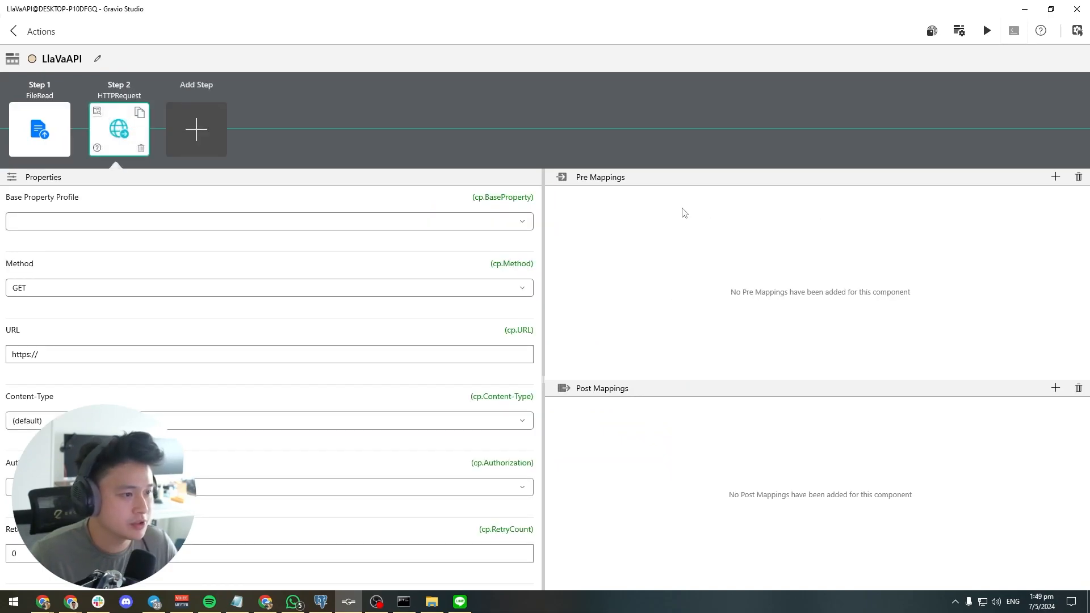
click(520, 291)
click(289, 309)
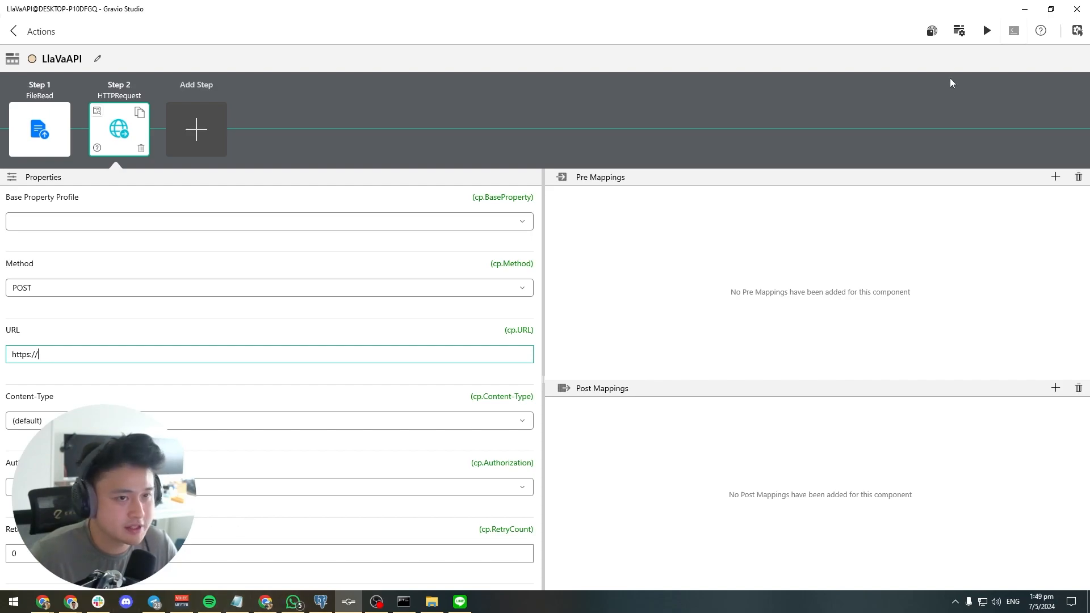
click(1026, 15)
click(385, 268)
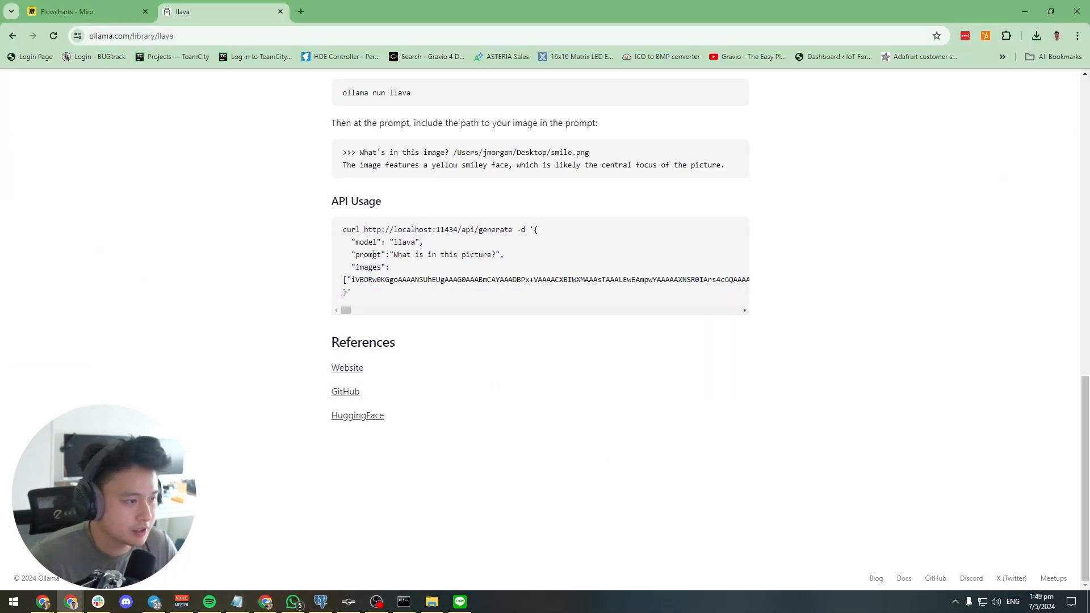
drag(366, 229, 514, 229)
key(ctrl+c)
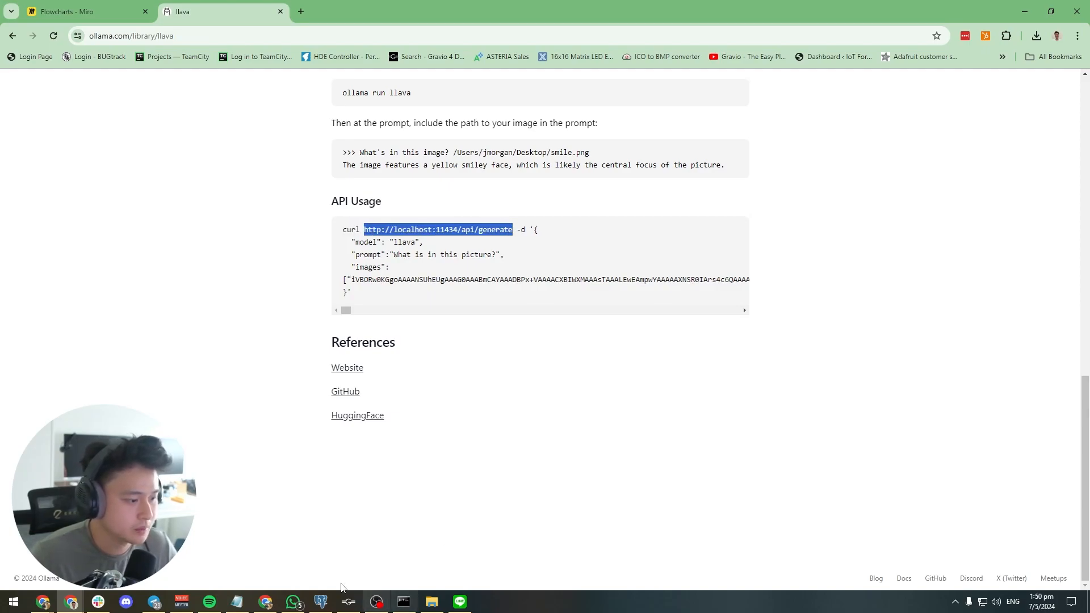
click(348, 601)
key(ctrl+a)
key(ctrl+v)
Set the HTTP request's content type to application/json and review its remaining properties
click(518, 422)
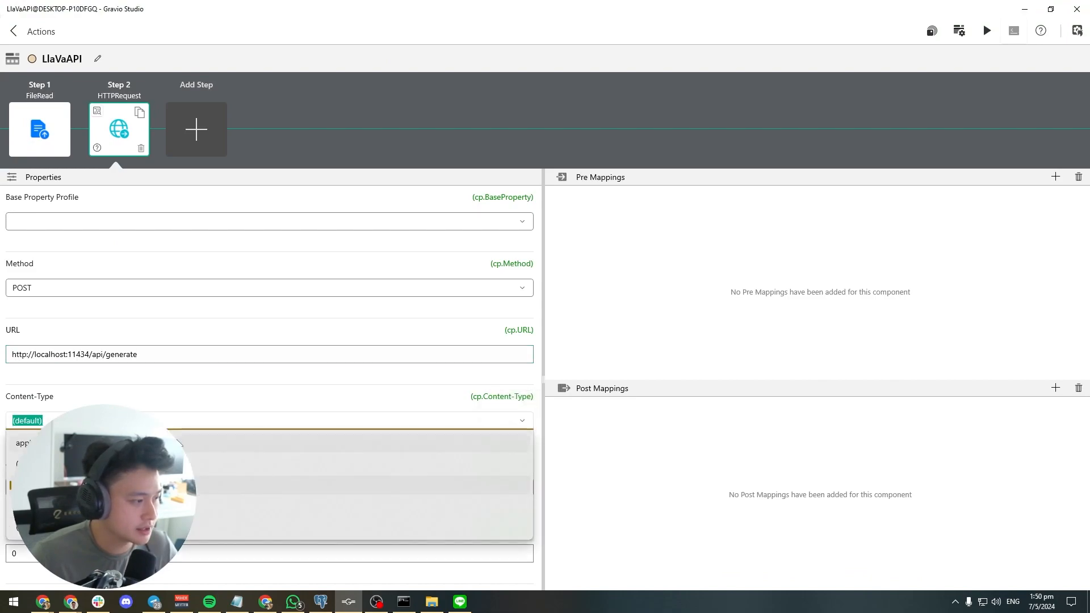
click(499, 443)
click(499, 443)
scroll(499, 442, down, 6)
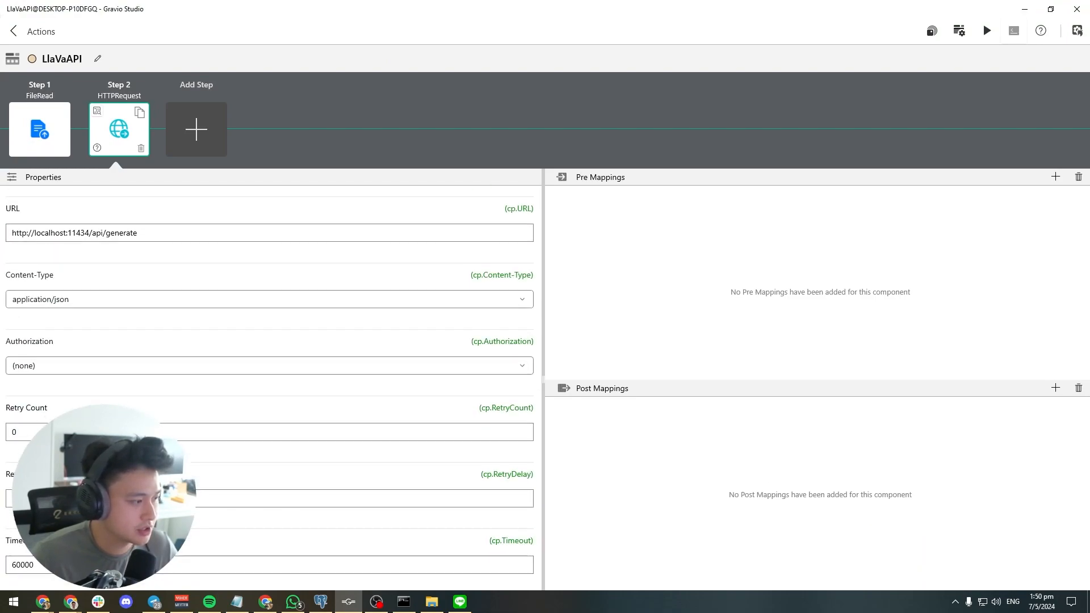
scroll(270, 386, down, 3)
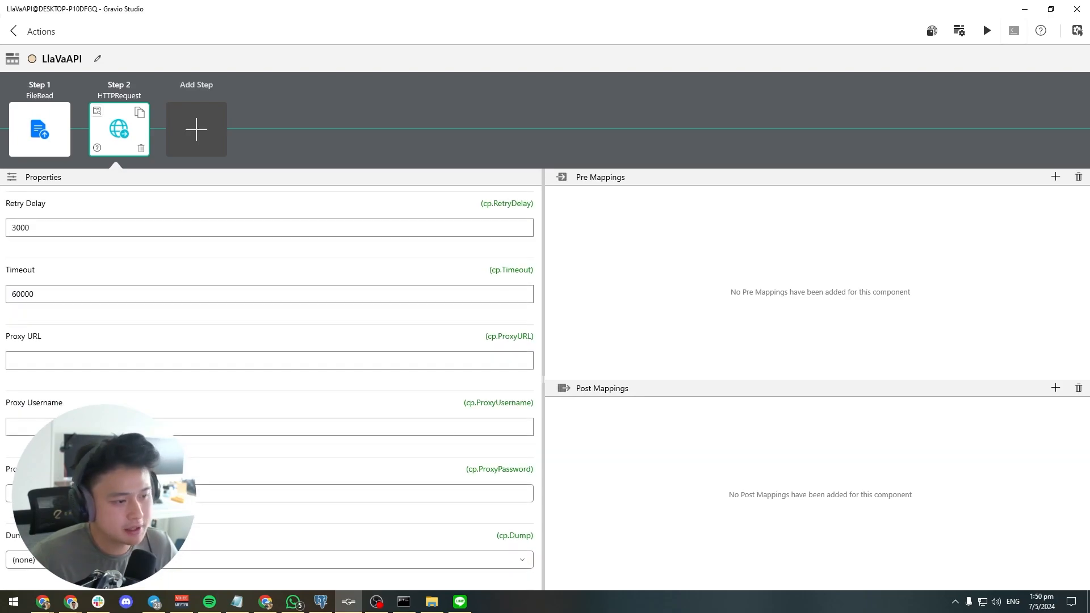
scroll(395, 370, up, 9)
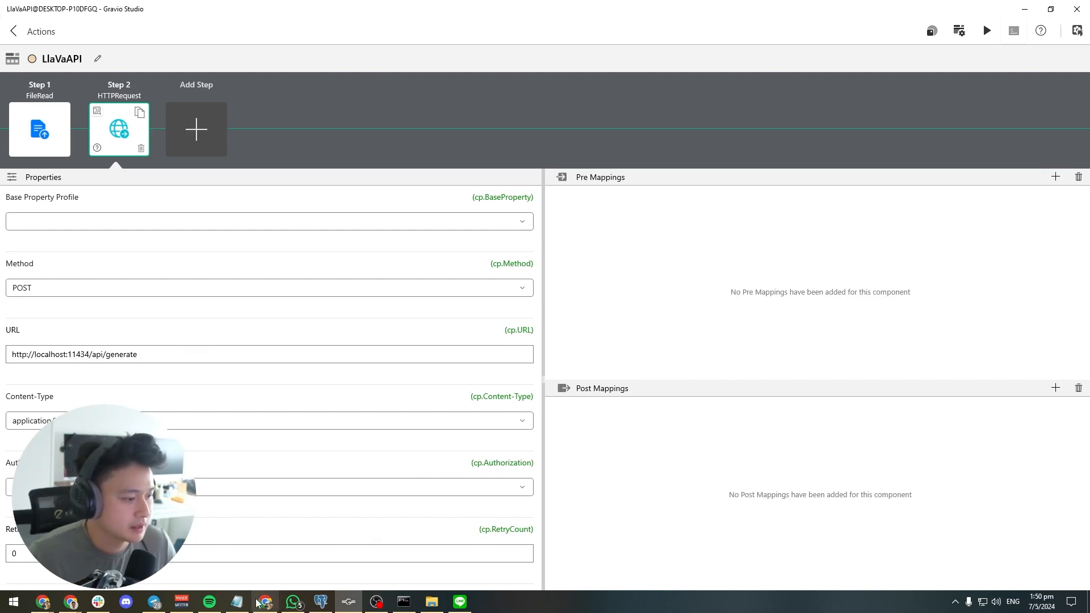
Add a pre mapping labelled cv.Payload to the HTTP Request step
click(238, 602)
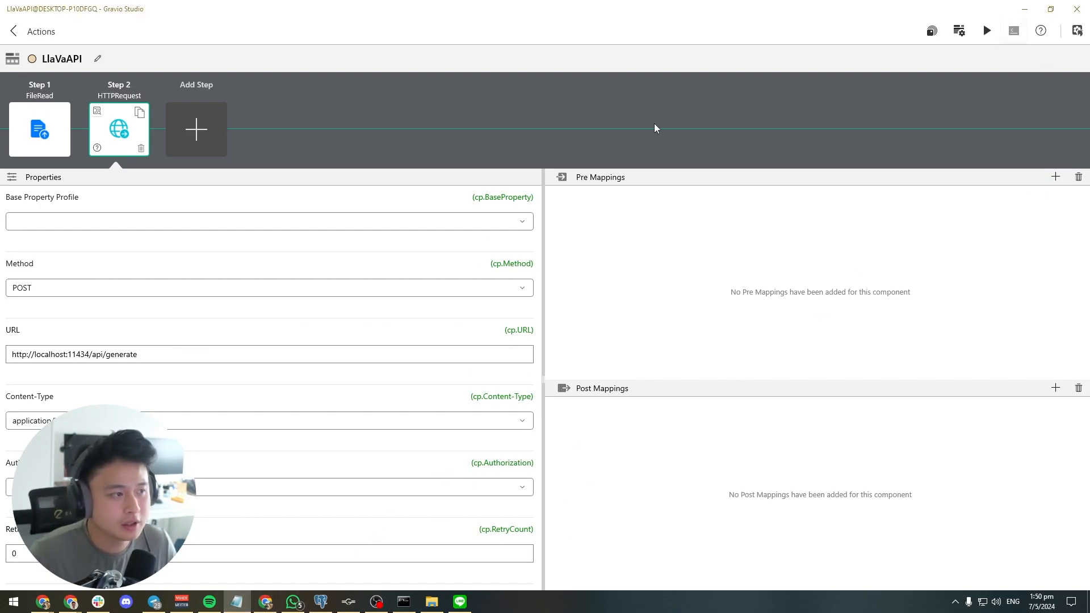
click(606, 134)
click(1055, 176)
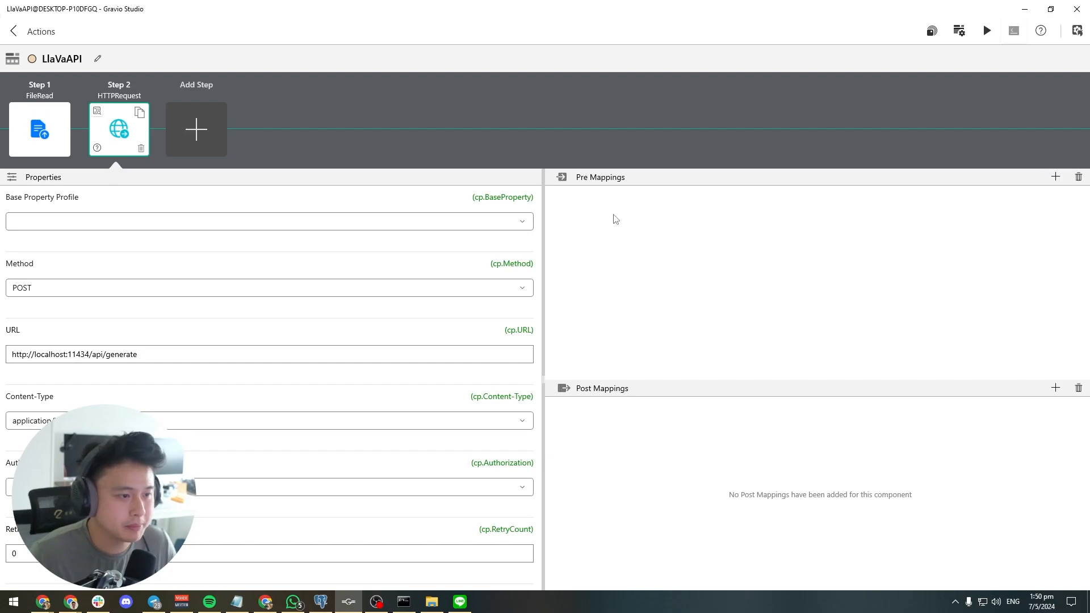
click(605, 204)
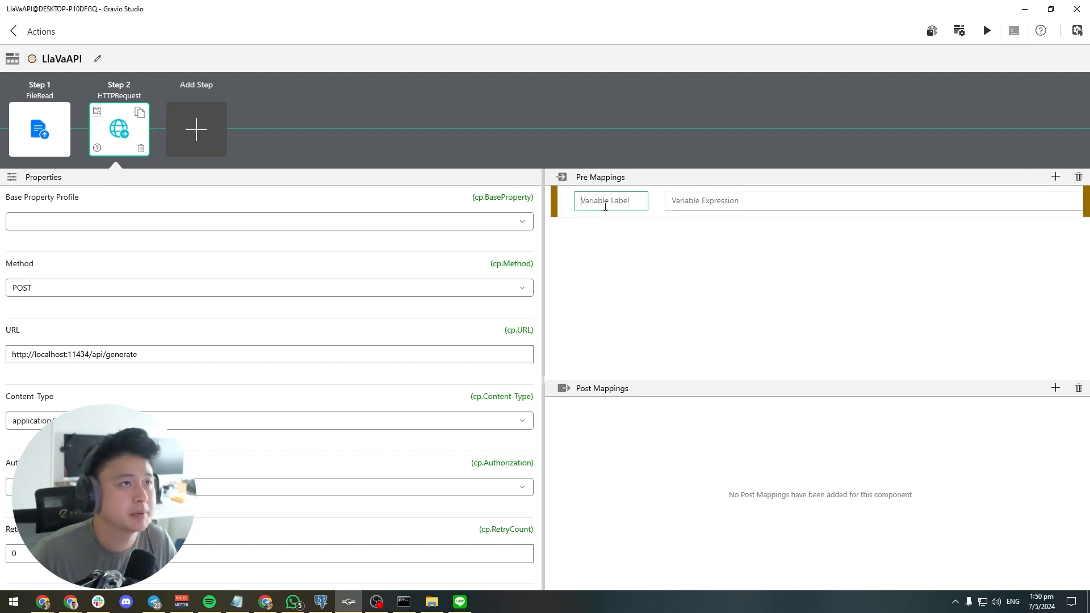
text(cv)
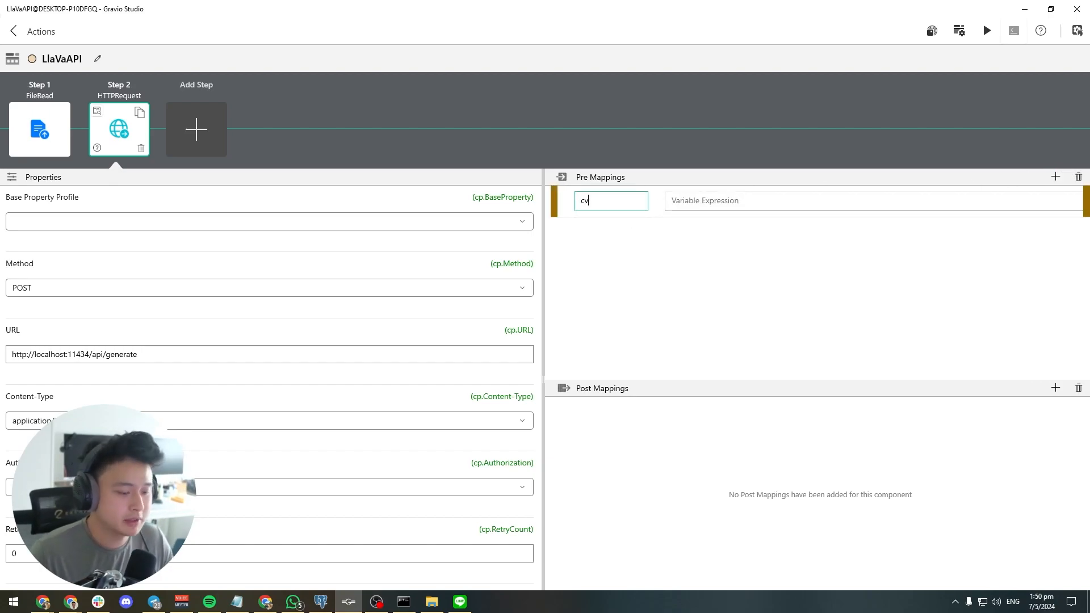
text(.Payload)
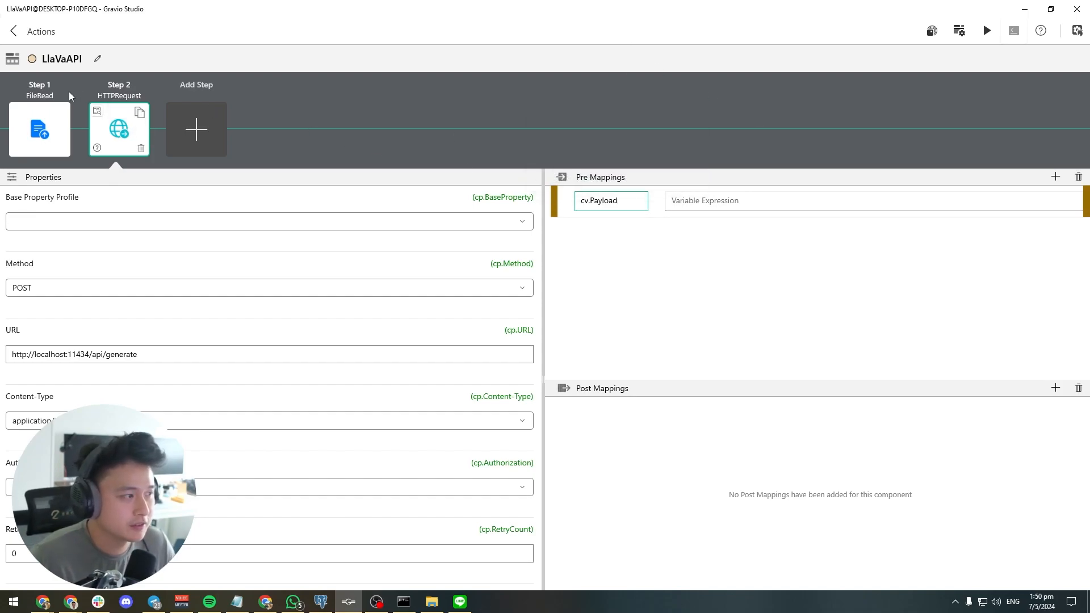
click(66, 124)
click(145, 126)
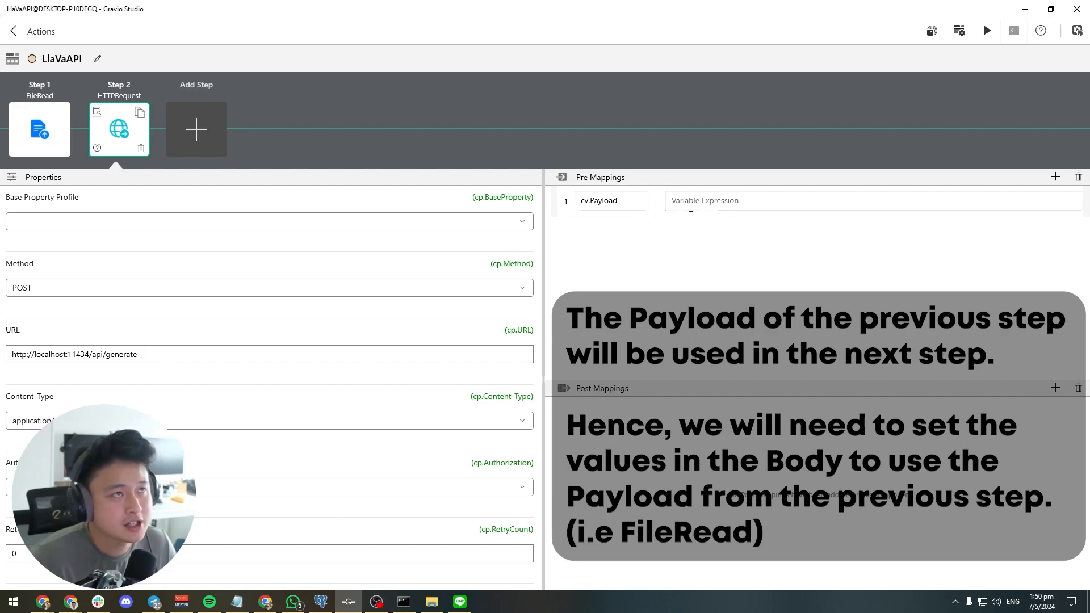
Set cv.Payload to the notes' JSON: model "llava", prompt "how many people are there in this image? Reply with only the number", images [BASE64(cv.Payload)], stream false
key(alt+Tab)
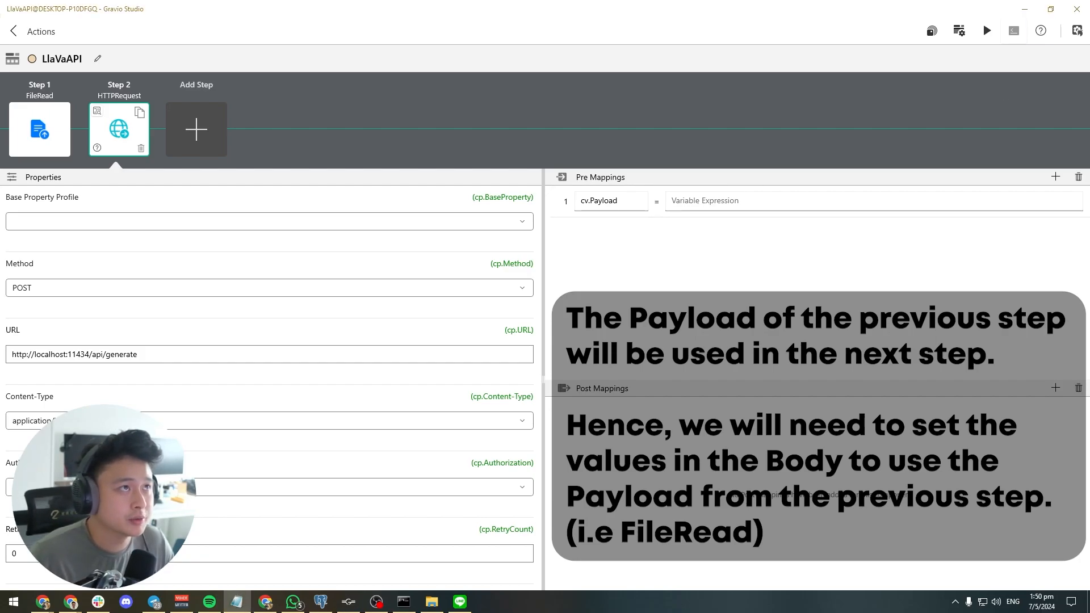
click(695, 204)
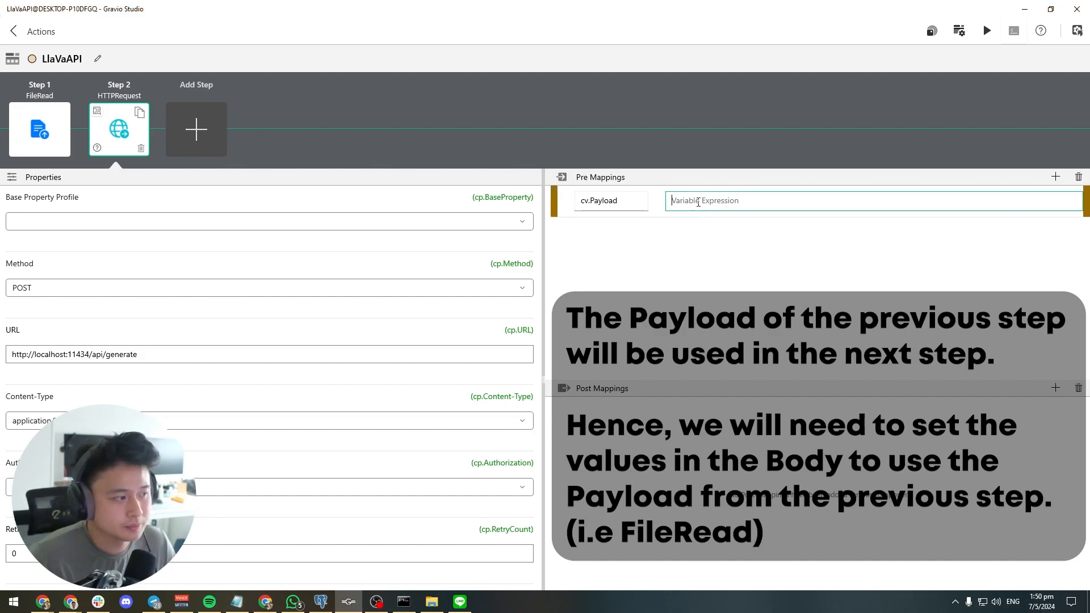
text({   "model": "llava",   "prompt": "how many people are there in this image? Reply with only the number",   "images": [BASE64(cv.Payload)],   "stream": false })
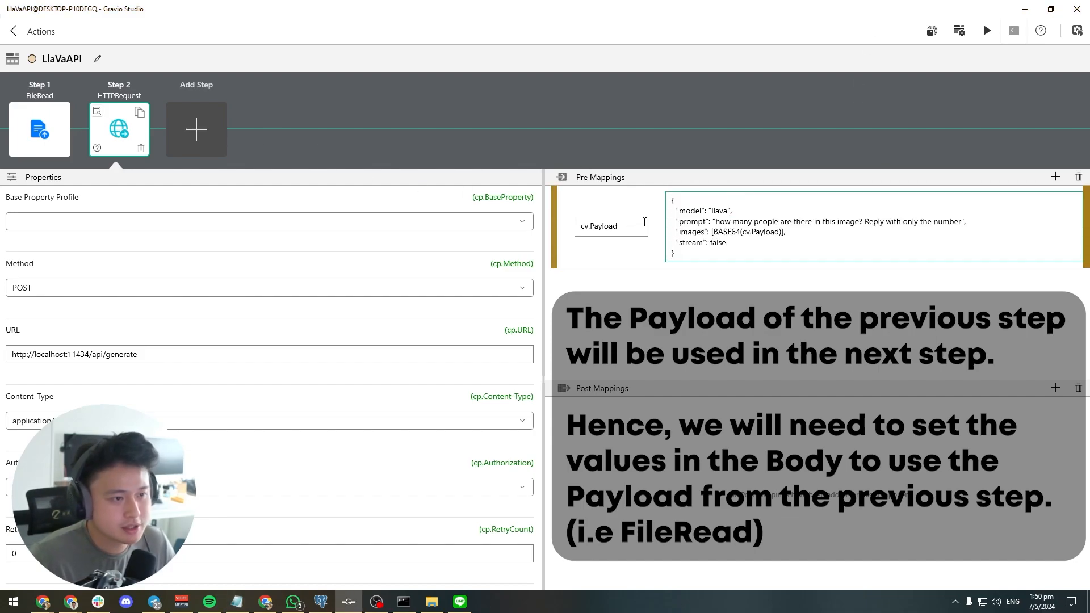
Examine the model, prompt, images and stream values in the HTTP Request's cv.Payload expression
click(689, 205)
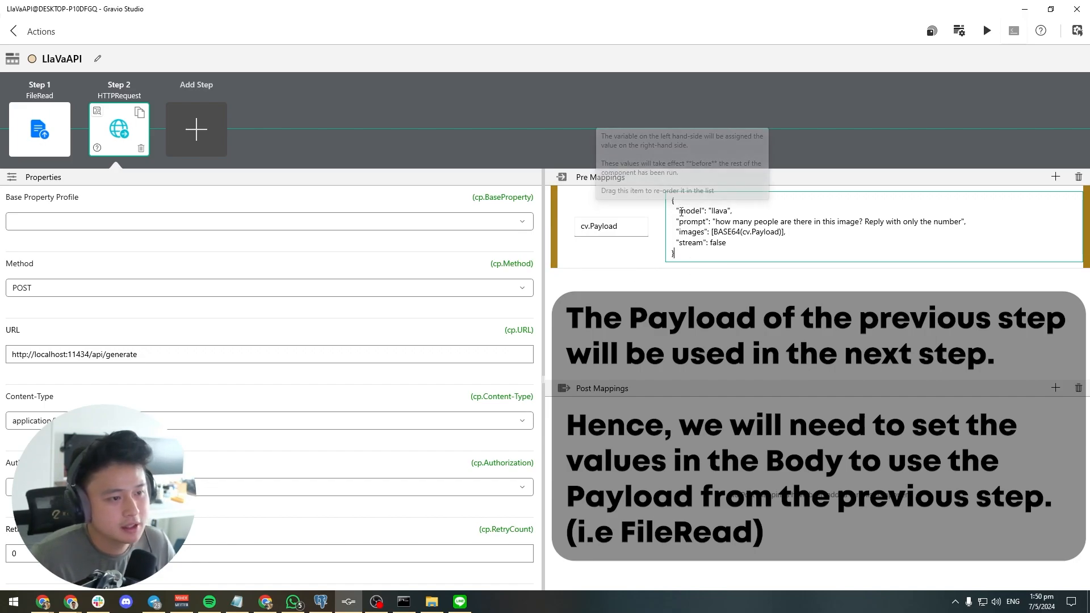
click(714, 212)
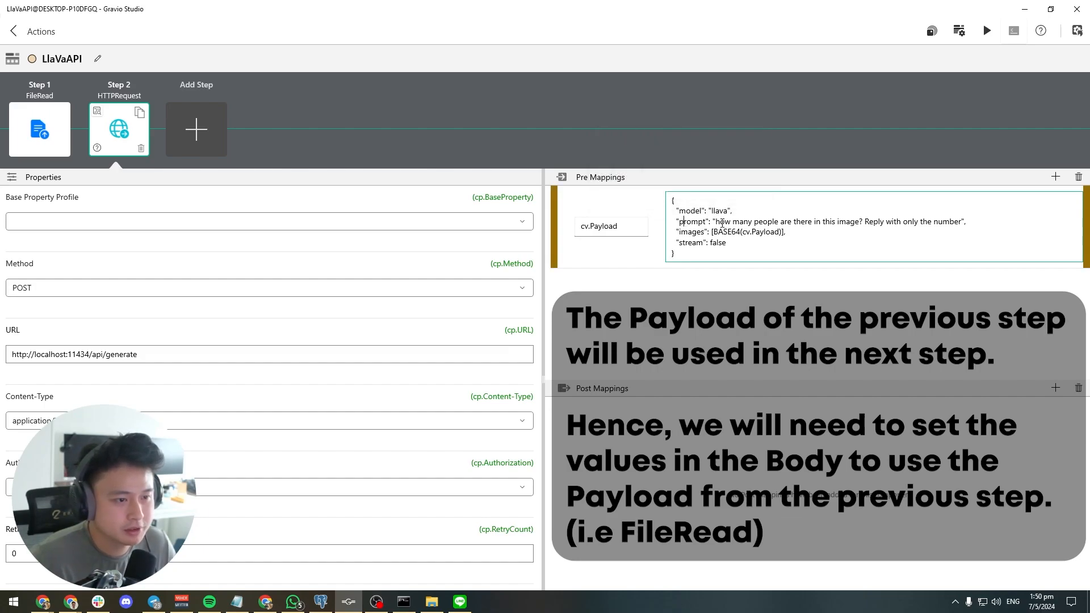
drag(717, 223, 858, 225)
click(871, 225)
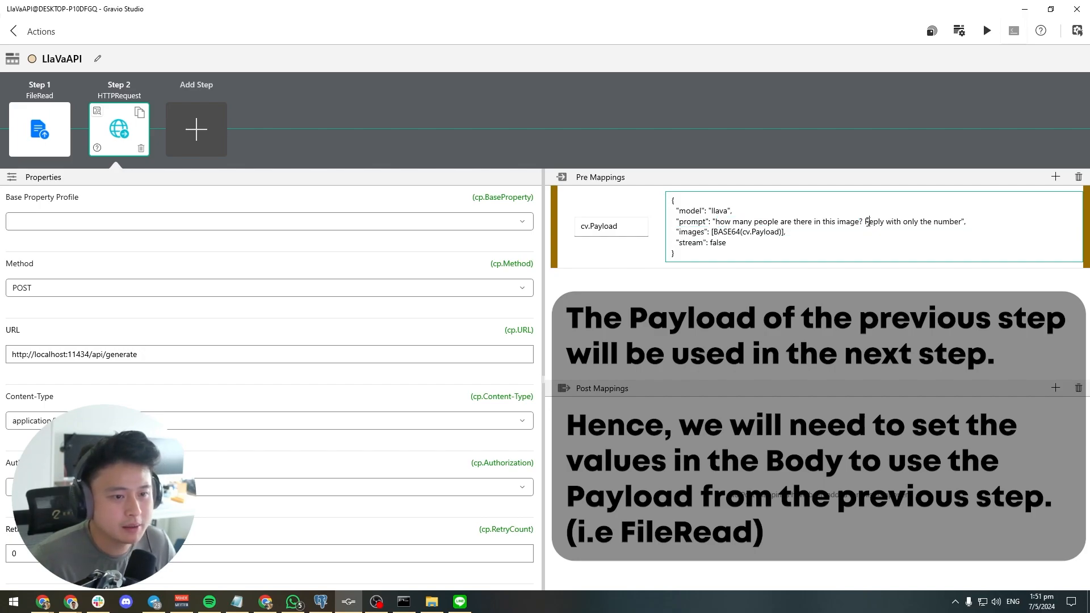
click(961, 222)
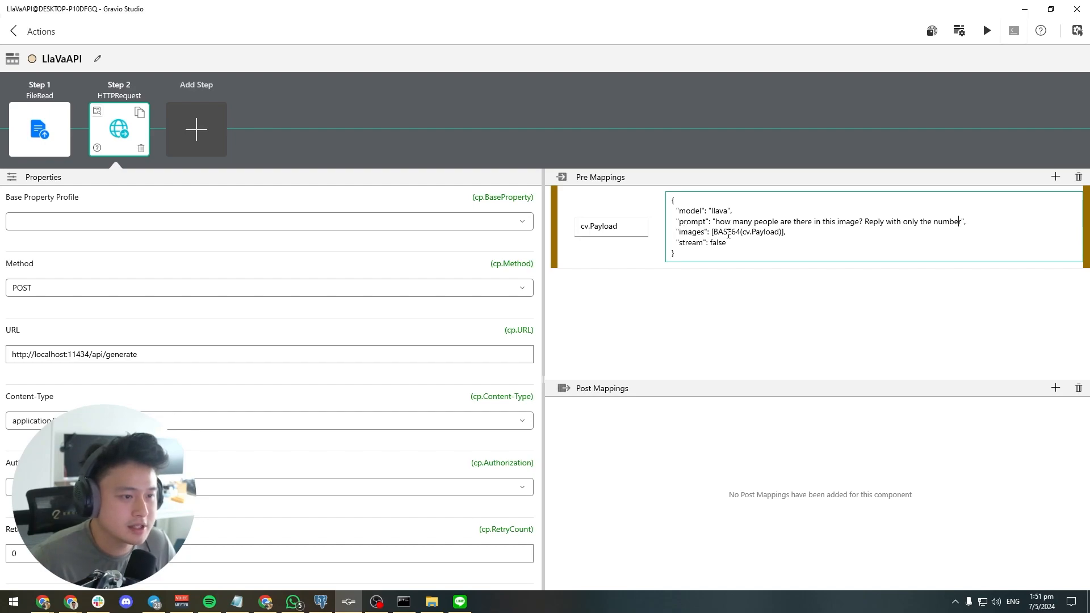
drag(746, 234, 780, 235)
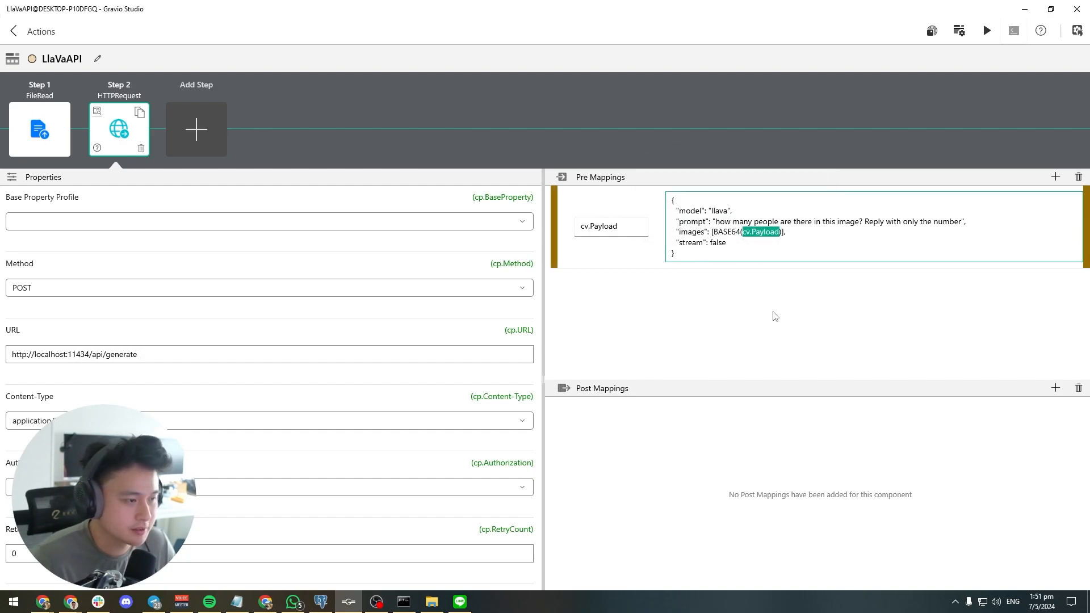
click(704, 245)
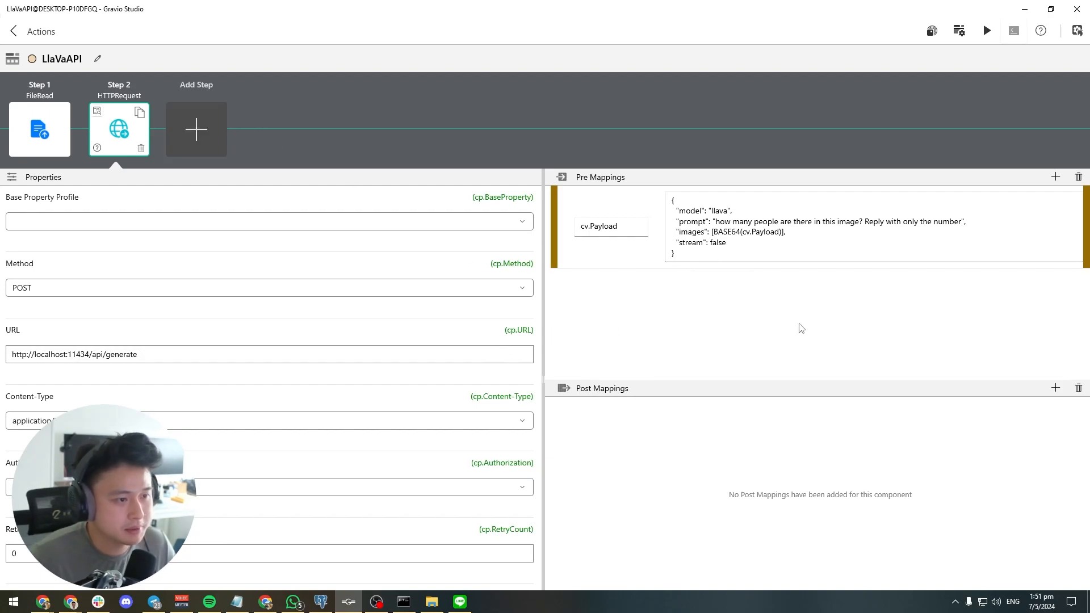
Add a LINE Notify component as the action's third step
click(211, 132)
scroll(643, 367, down, 5)
scroll(643, 368, down, 2)
click(649, 335)
click(641, 437)
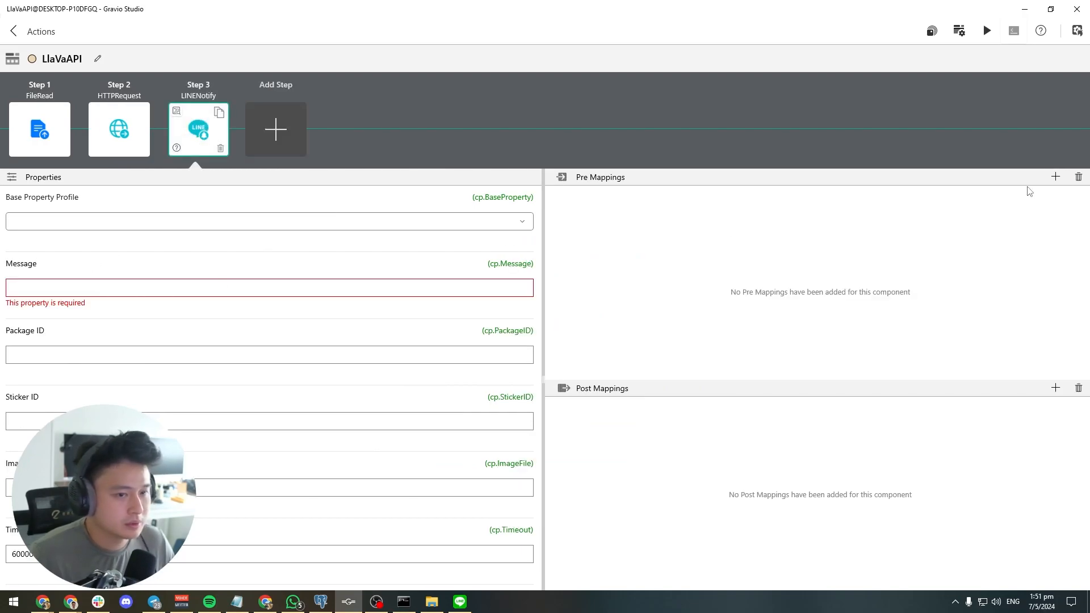
Add a pre mapping to the LINE Notify step that sets cp.Message to JSONPath("$.response", cv.Payload), pasting the expression from the notes
click(87, 286)
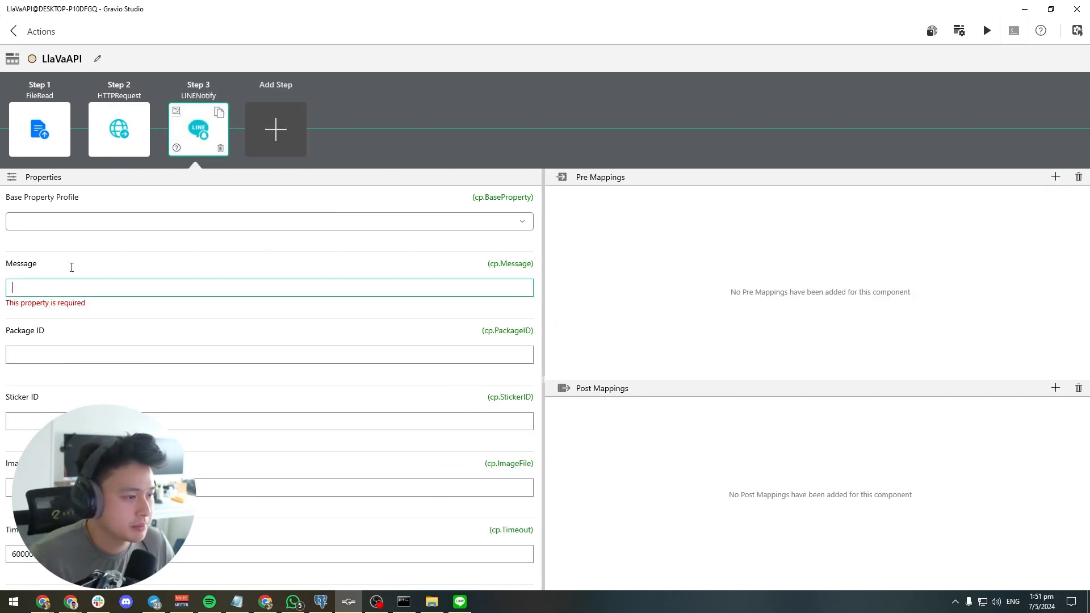
click(1055, 177)
click(595, 203)
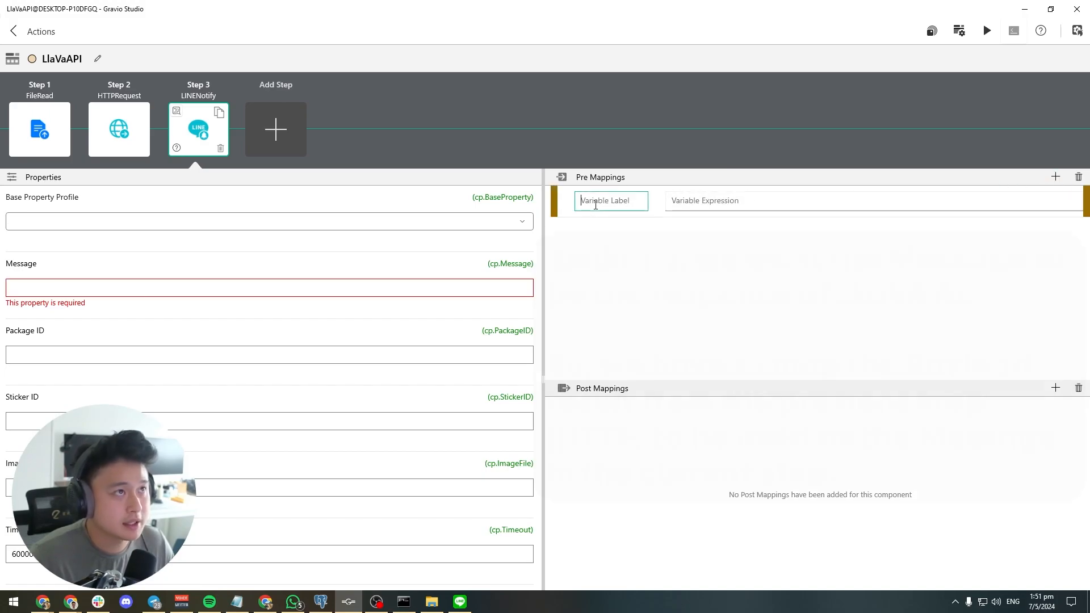
text(cp.Mes)
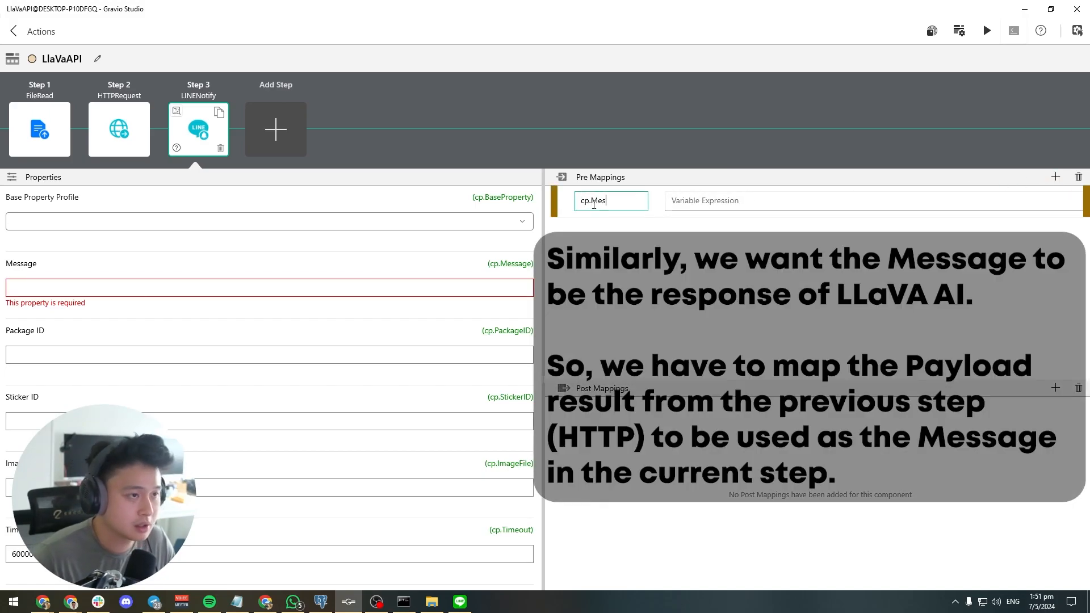
text(sage)
key(alt+Tab)
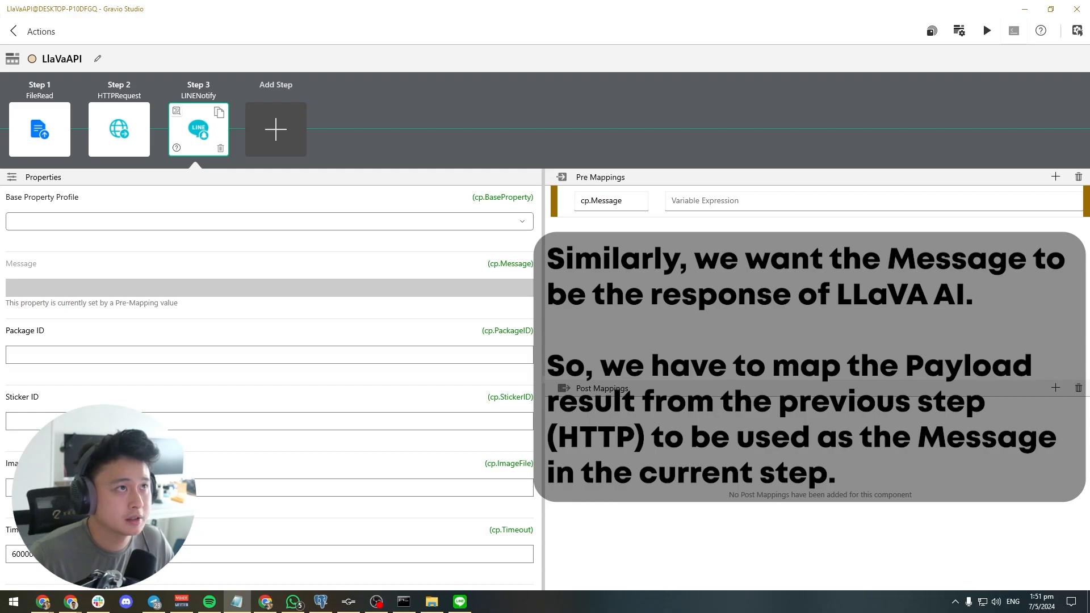
click(690, 203)
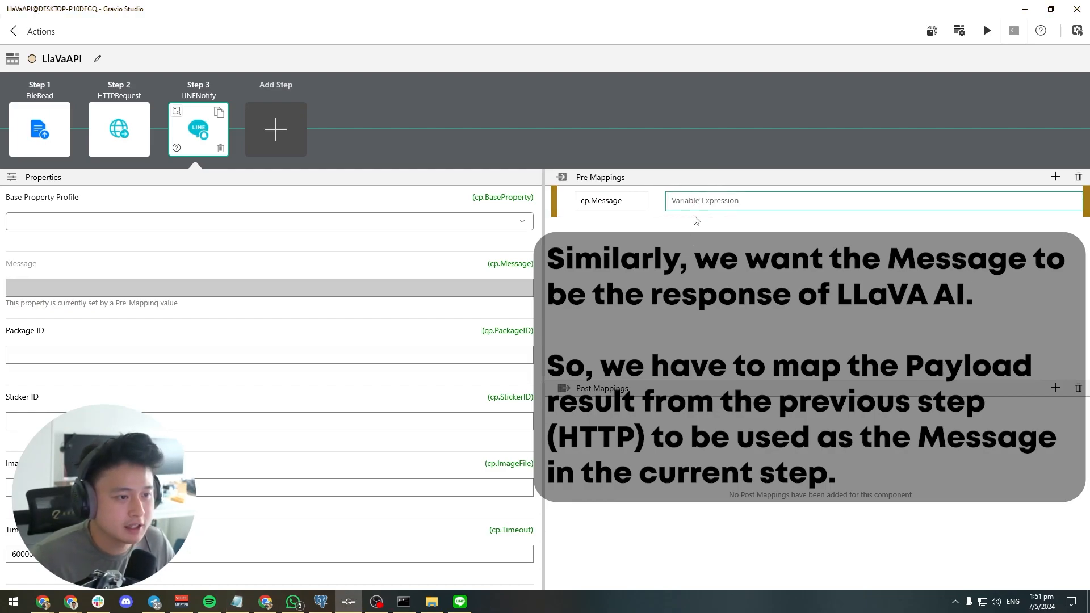
click(691, 207)
text(JSONPath("$.response", cv.Payload))
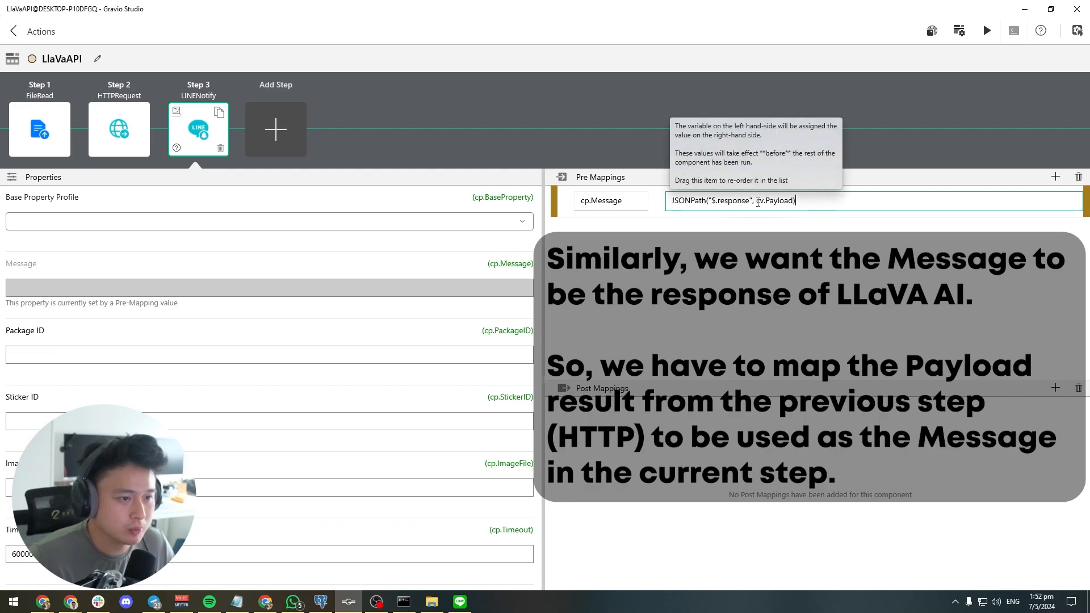
drag(757, 201, 793, 205)
click(713, 245)
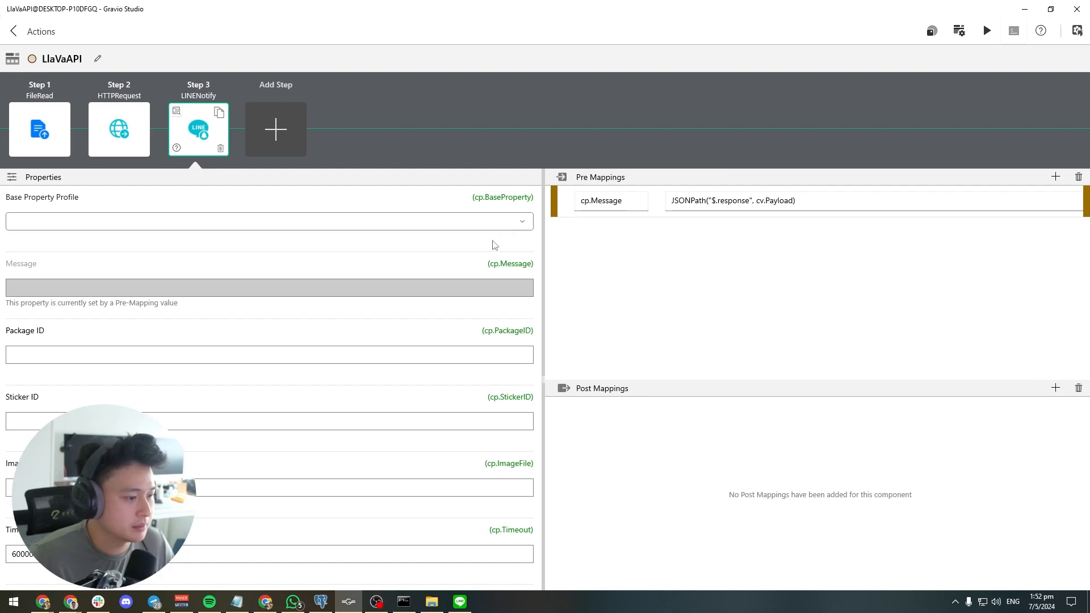
Assign the existing base property profile to the LINE Notify step so that it supplies the token
scroll(493, 244, down, 1)
scroll(489, 255, up, 1)
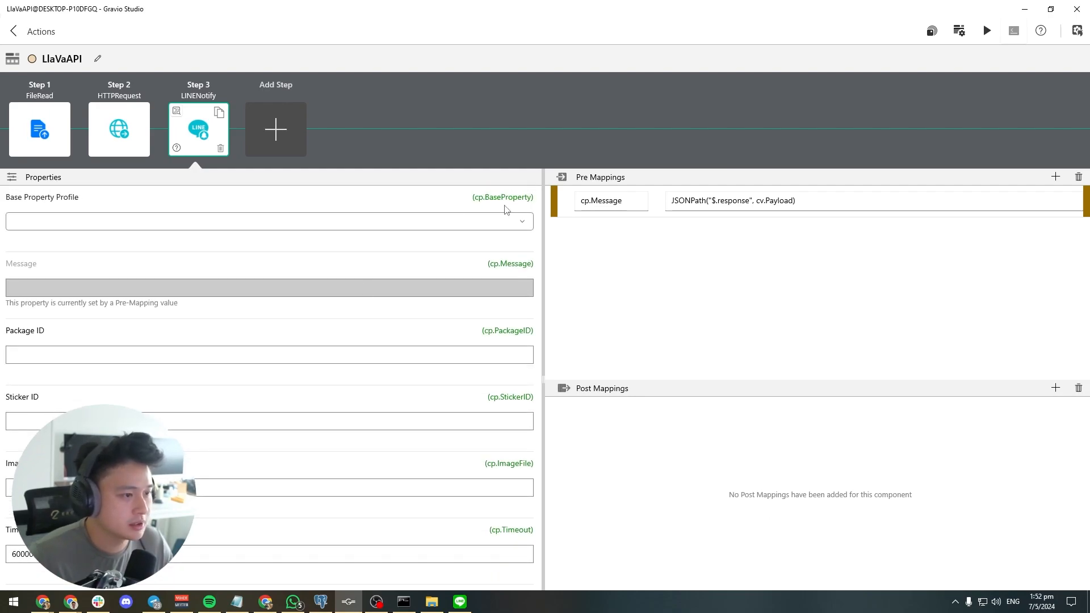
click(491, 220)
click(191, 243)
scroll(337, 357, down, 1)
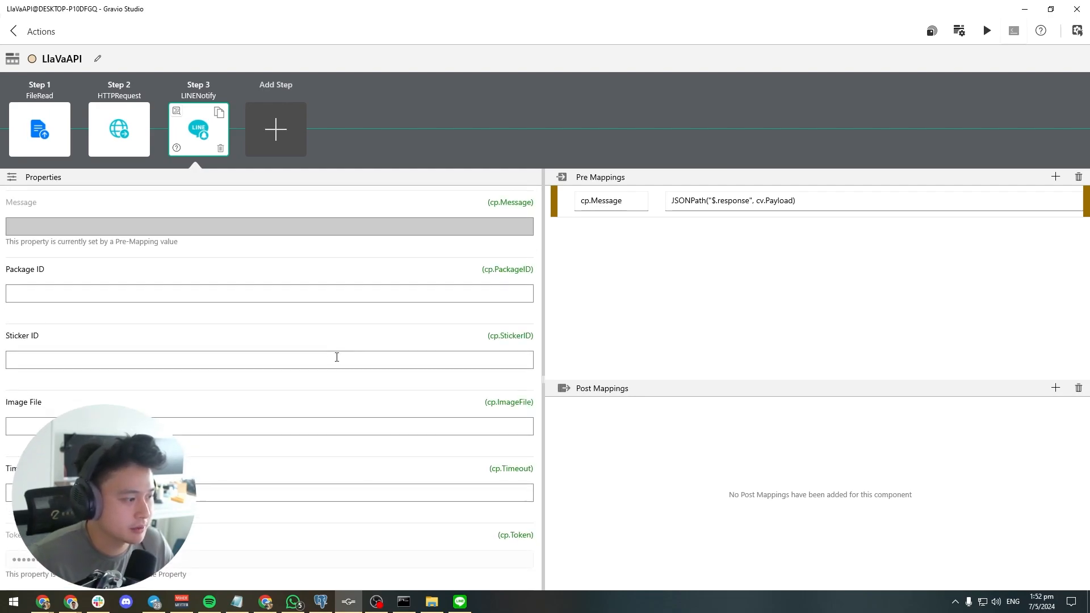
Add a File Write component as the fourth step, set its filename to ai-results.txt and enable Append
click(262, 143)
scroll(538, 338, down, 1)
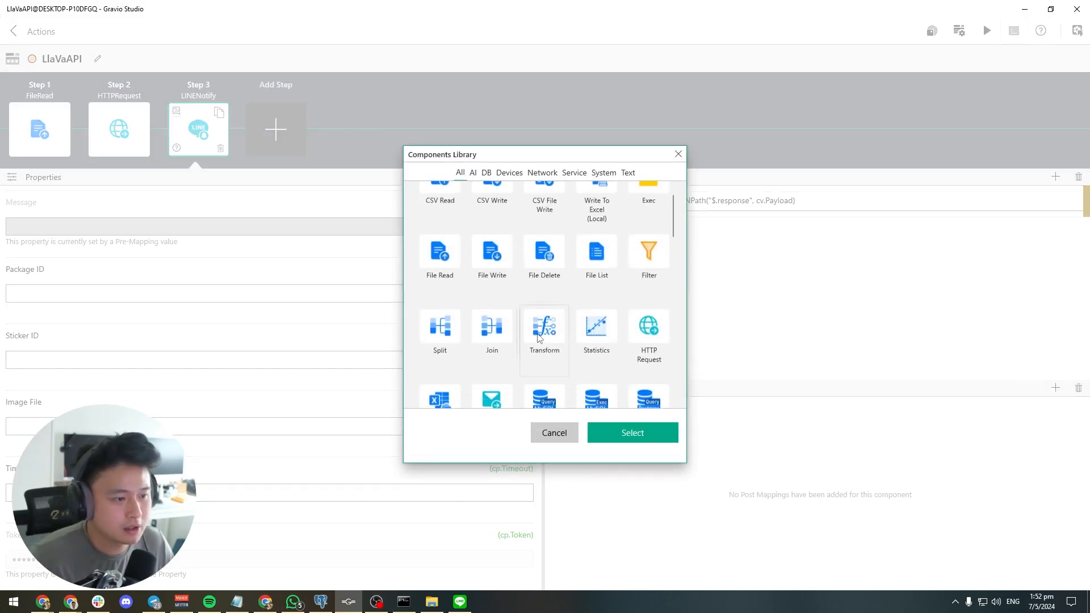
scroll(538, 318, up, 1)
click(492, 284)
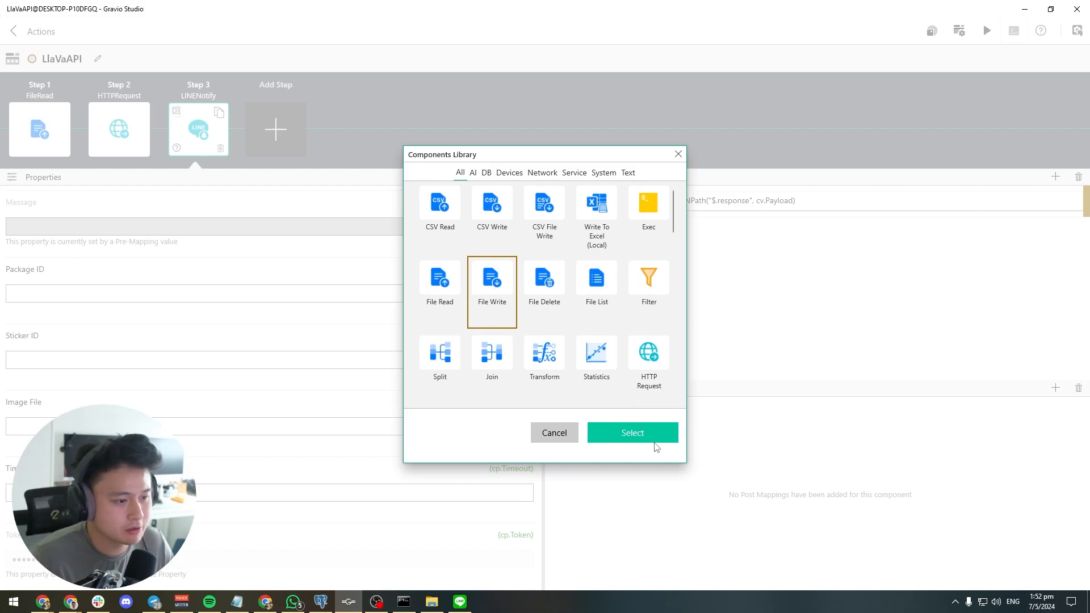
click(650, 437)
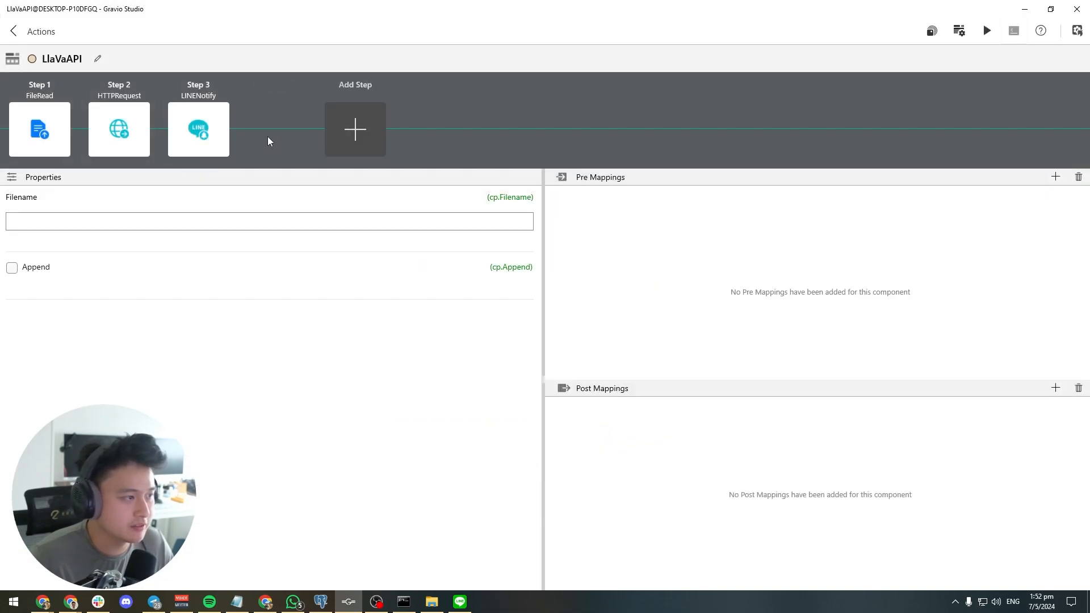
text(ai-results.txt)
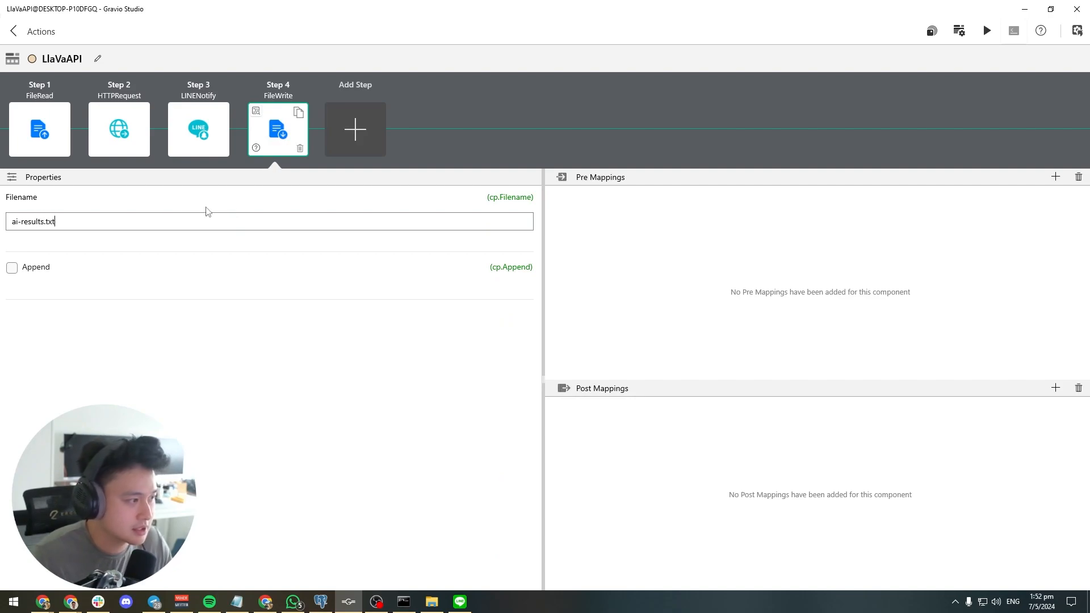
click(12, 268)
Add a File Write pre mapping setting cv.Payload to the notes' expression DateFormat(Now(), "02 Jan 06 15:04") + " OpenAI Response: " + cv.Payload + "\r"
click(1054, 186)
click(609, 203)
text(cv.Payload)
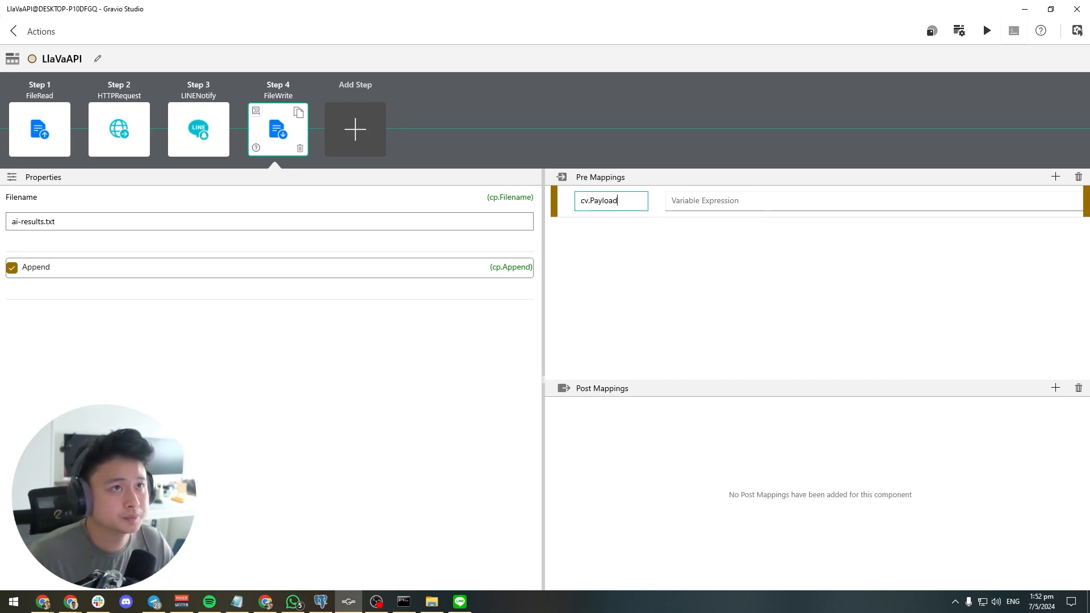
key(alt+Tab)
click(698, 200)
text(DateFormat(Now(), "02 Jan 06 15:04") + " OpenAI Response: " + cv.Payload + "\r")
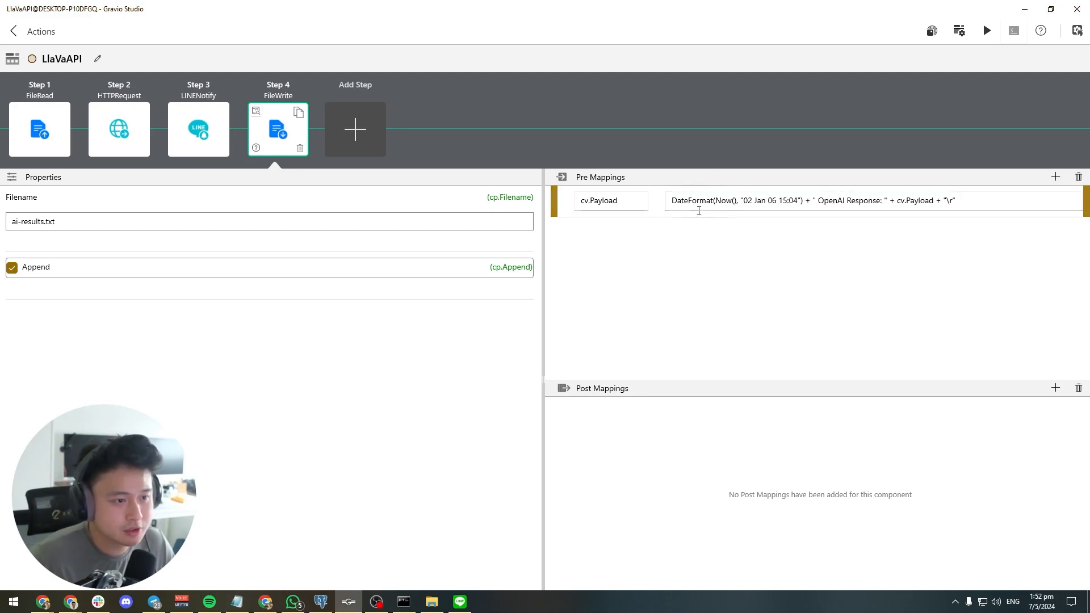
key(ctrl+a)
click(690, 202)
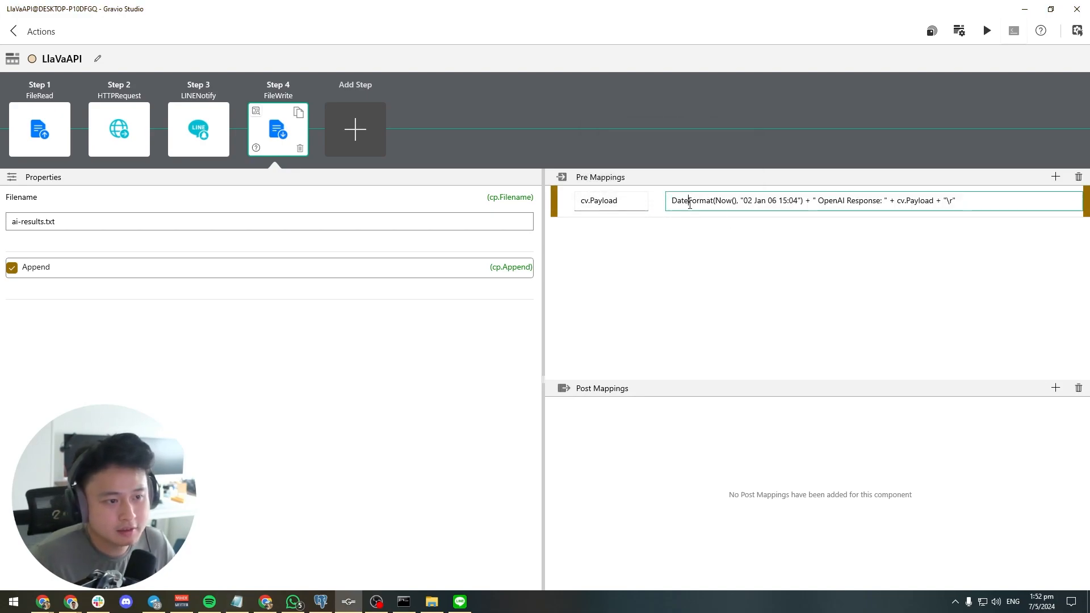
drag(802, 203, 671, 203)
click(712, 203)
Replace "OpenAI" with "LlaVa" in the response label of the File Write step's cv.Payload expression
drag(819, 202, 884, 202)
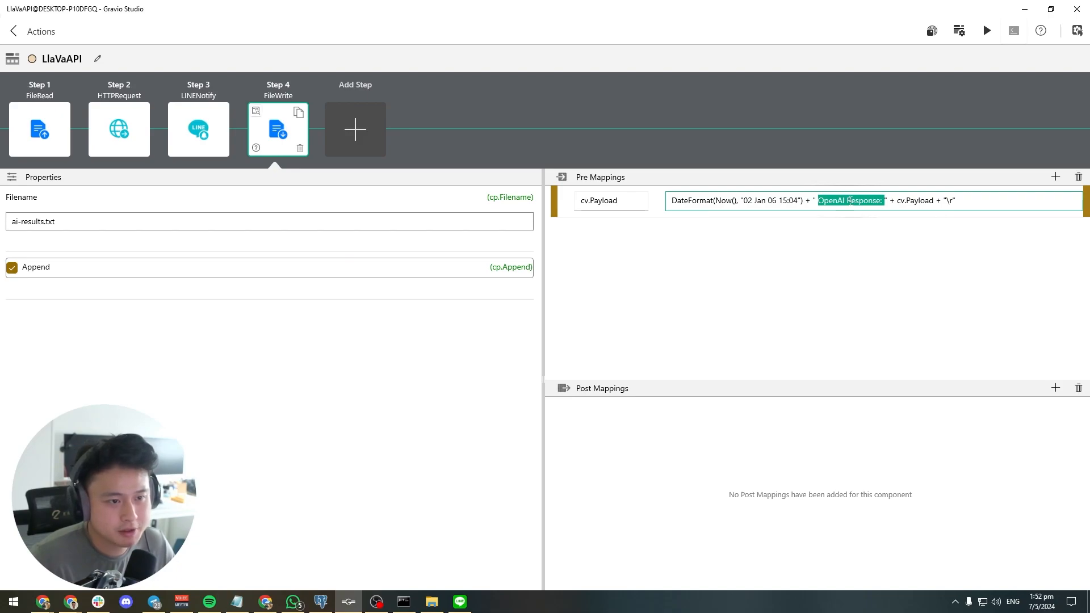
click(846, 201)
drag(845, 201, 823, 205)
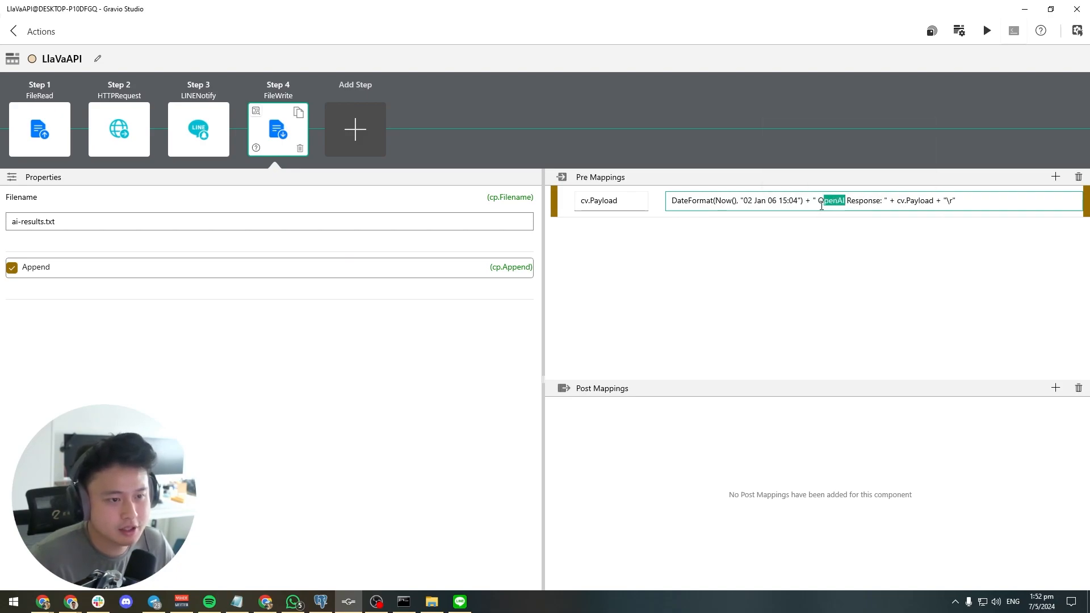
key(BackSpace)
text(LlaVa)
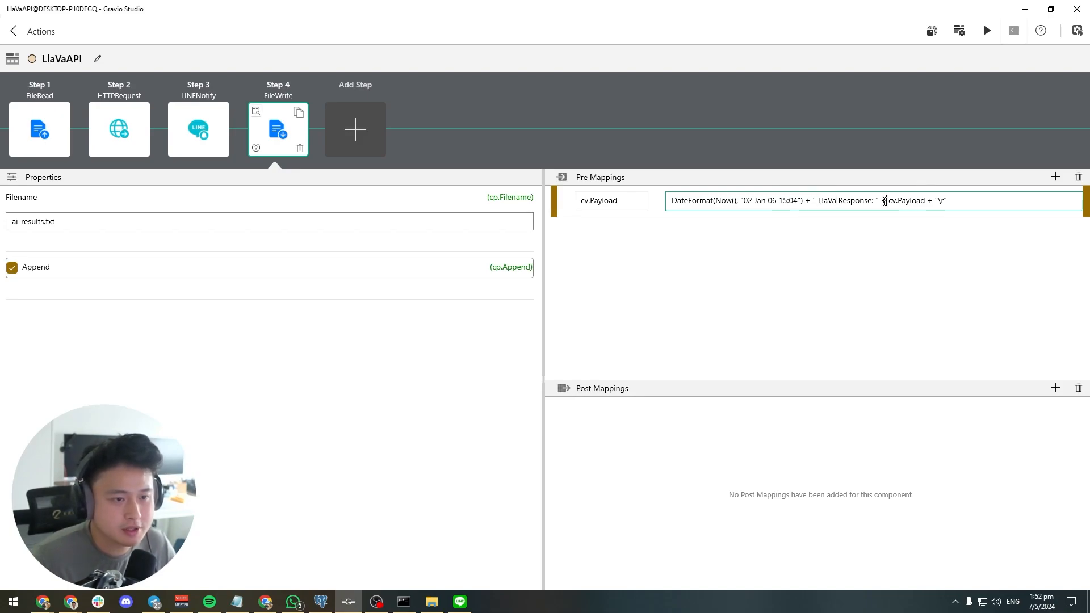
drag(889, 201, 928, 202)
click(942, 200)
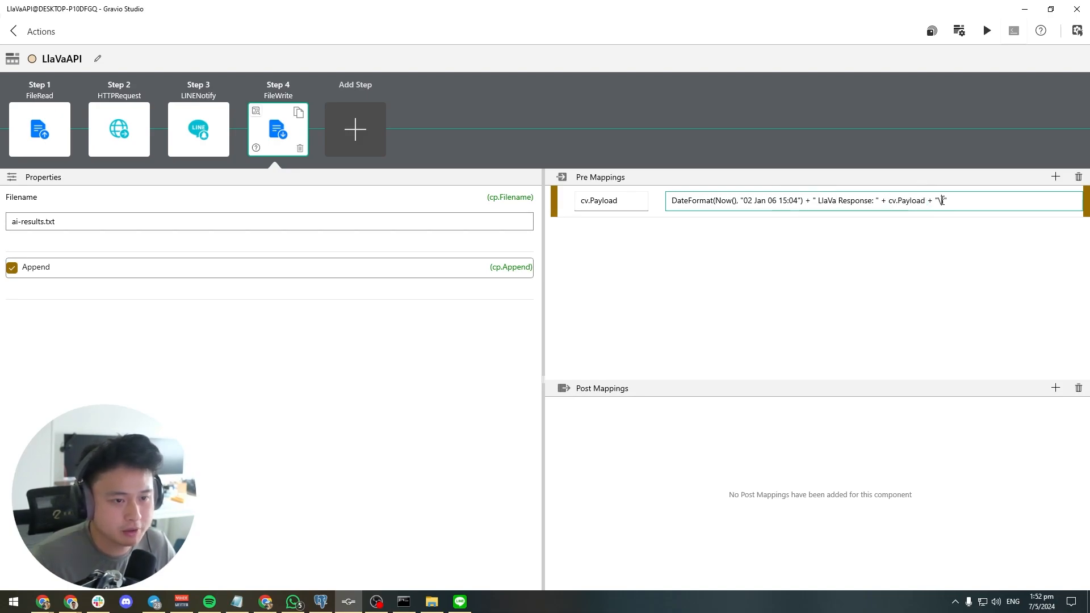
click(957, 260)
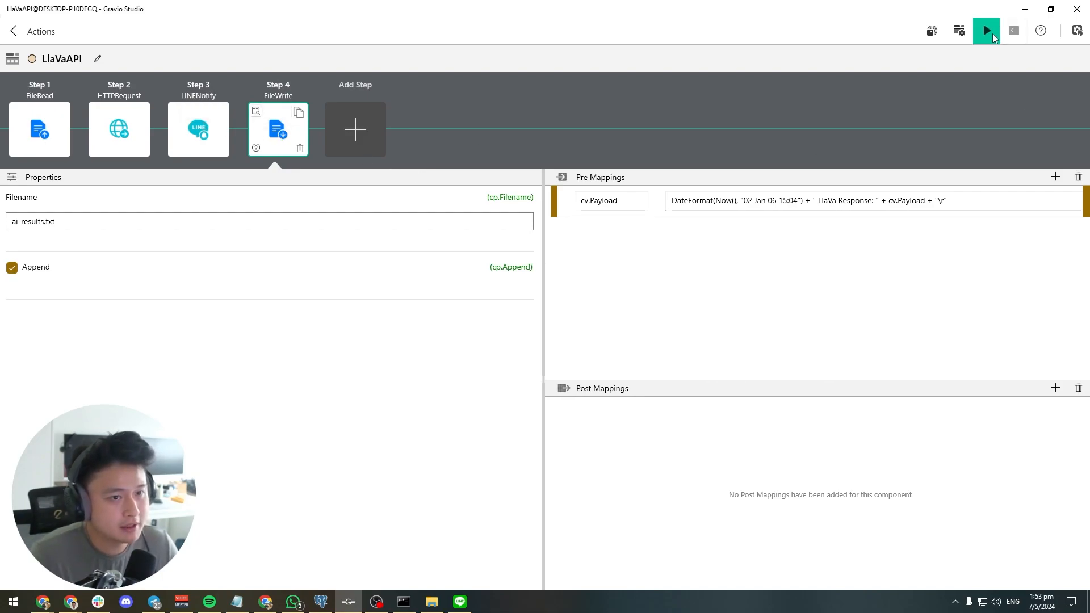
Add a post mapping to the LINENotify step that sets cv.Payload to cp.Message
click(210, 131)
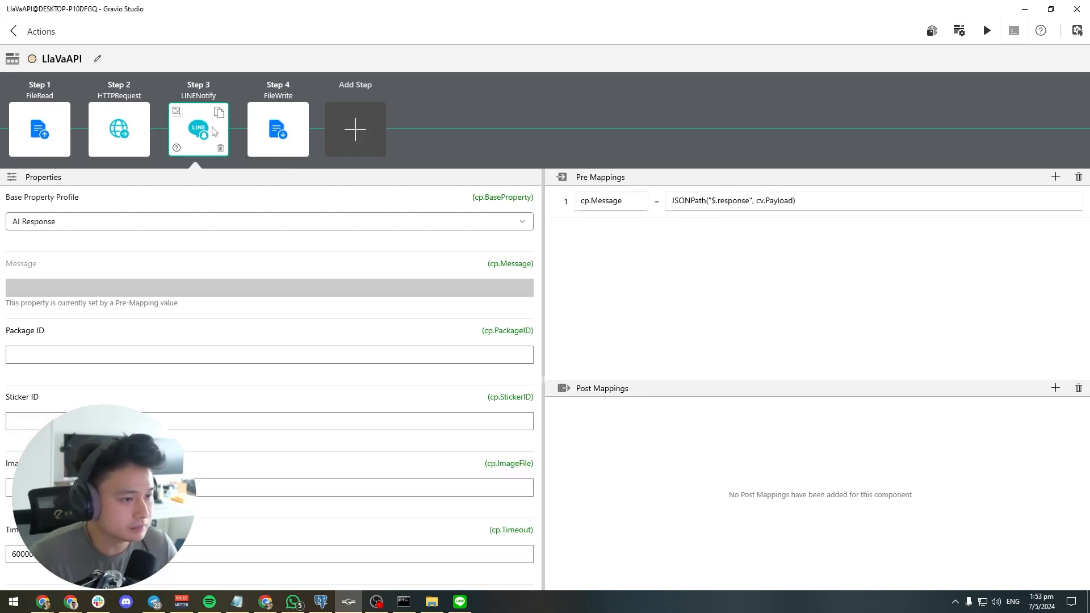
click(1055, 387)
click(618, 417)
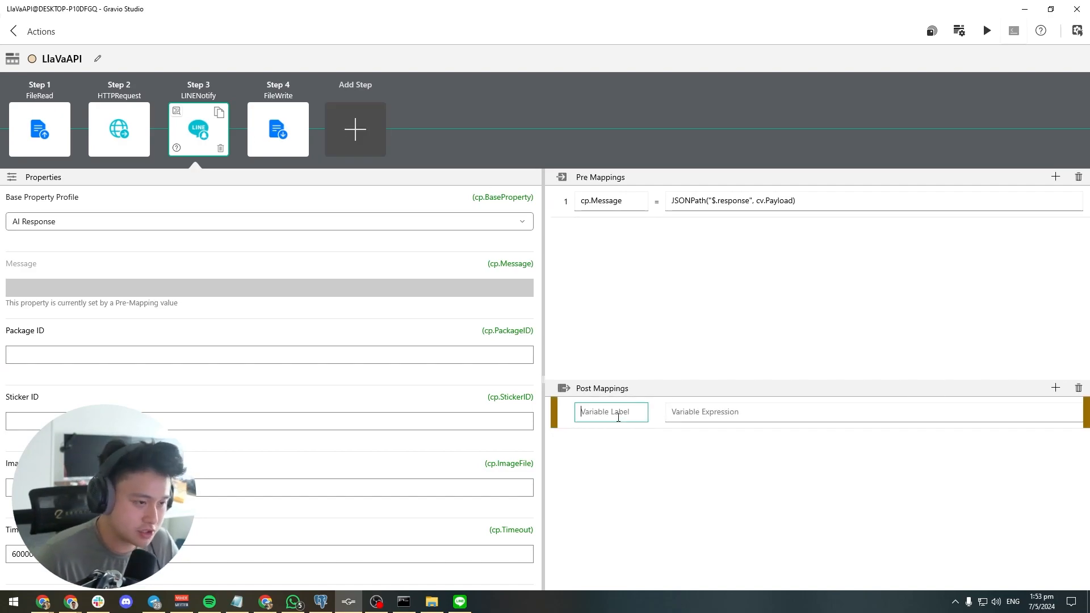
text(cv.Payload)
key(Tab)
text(cp)
click(666, 465)
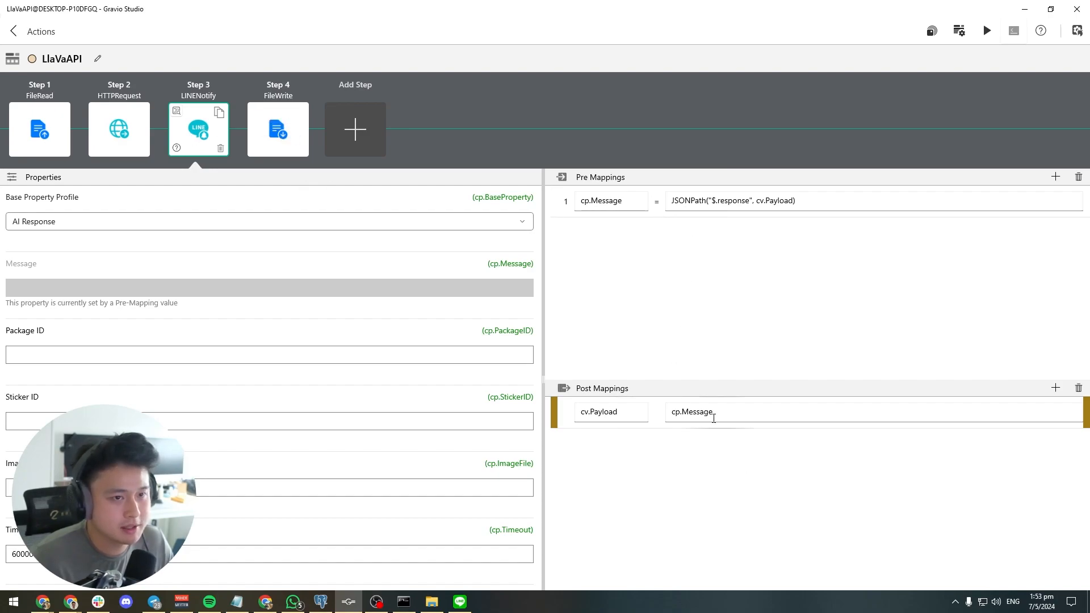
Switch to the Miro flowchart and review the flow from image upload through Gravio and Ollama to the LINE and text file outputs
click(1076, 31)
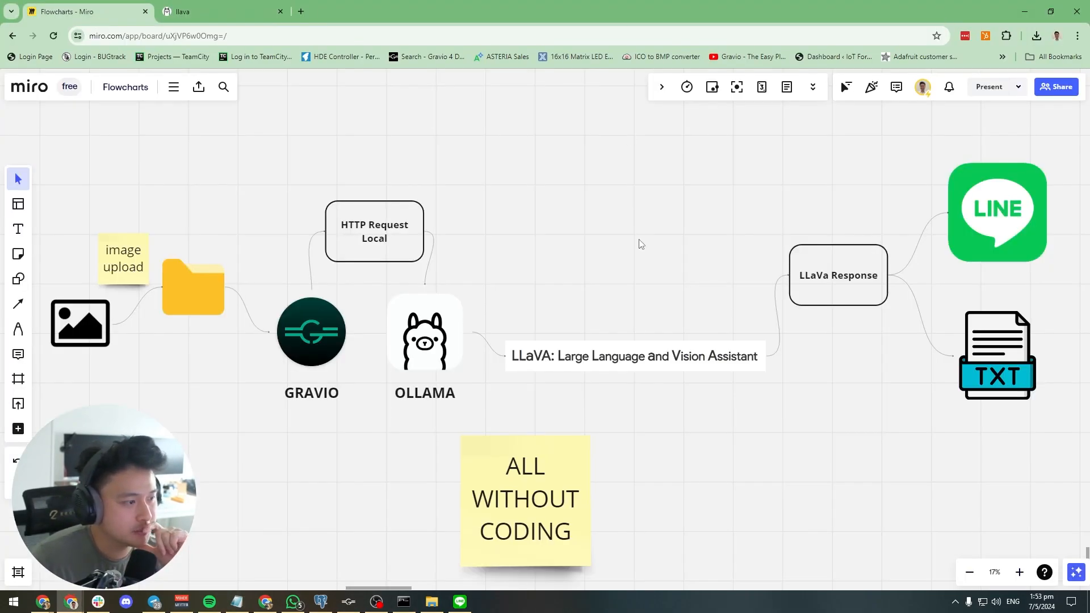
drag(40, 202, 222, 375)
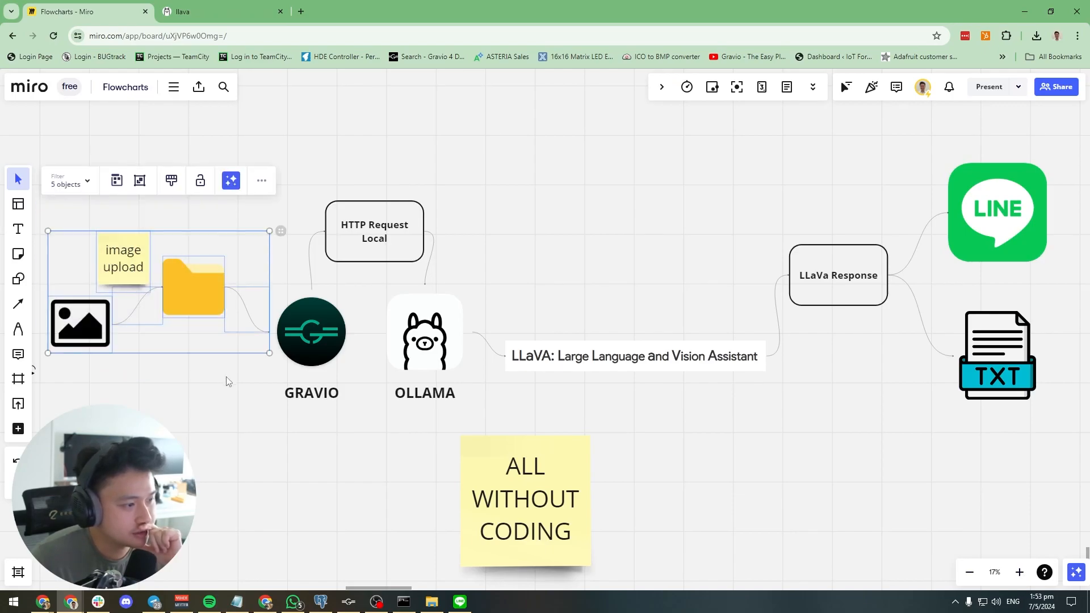
click(216, 419)
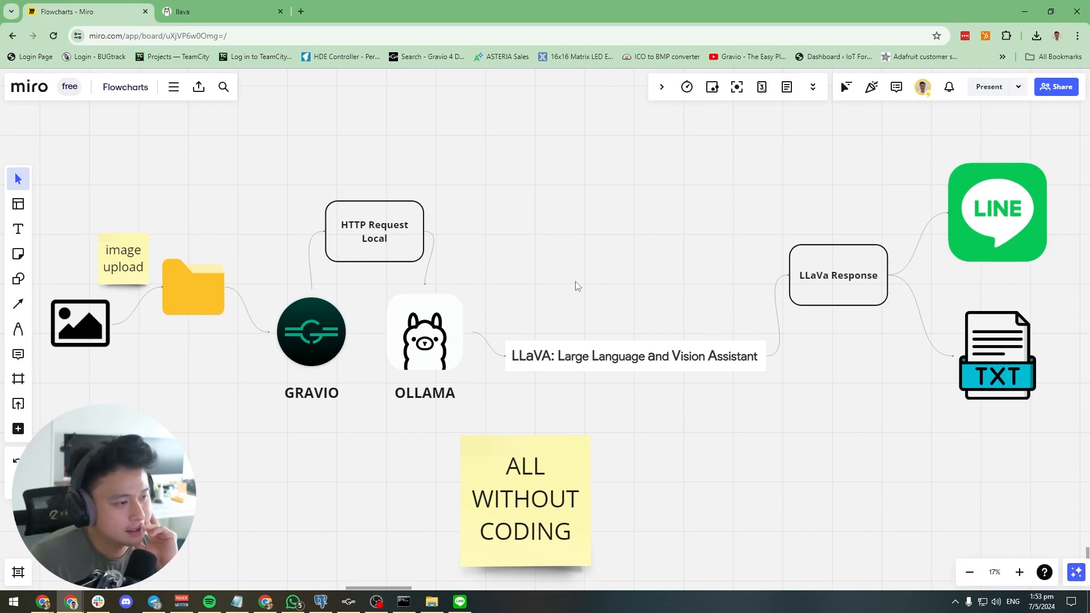
click(385, 212)
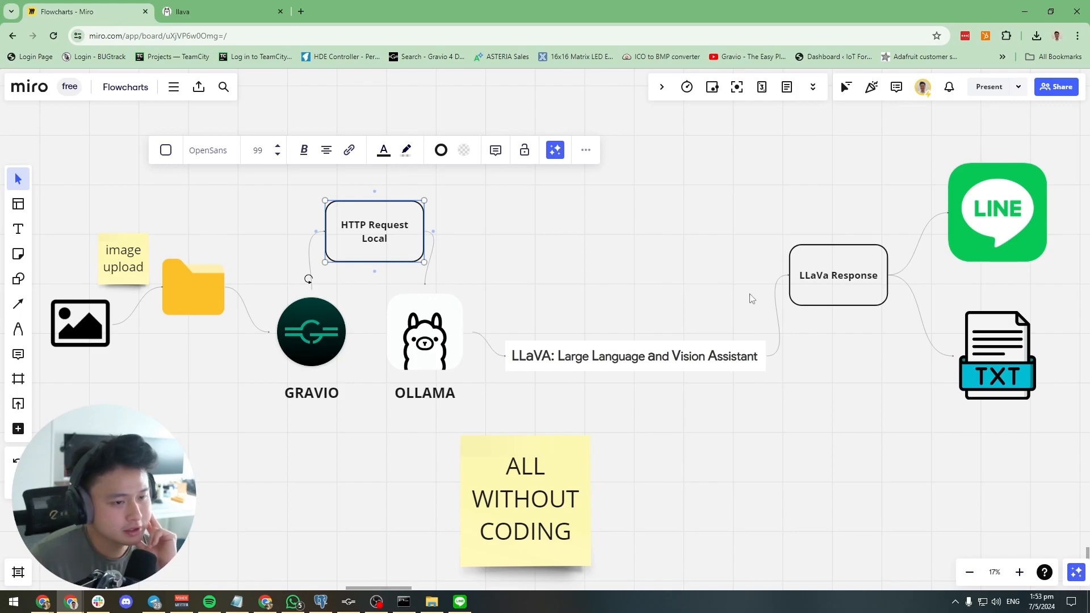
click(878, 340)
click(994, 243)
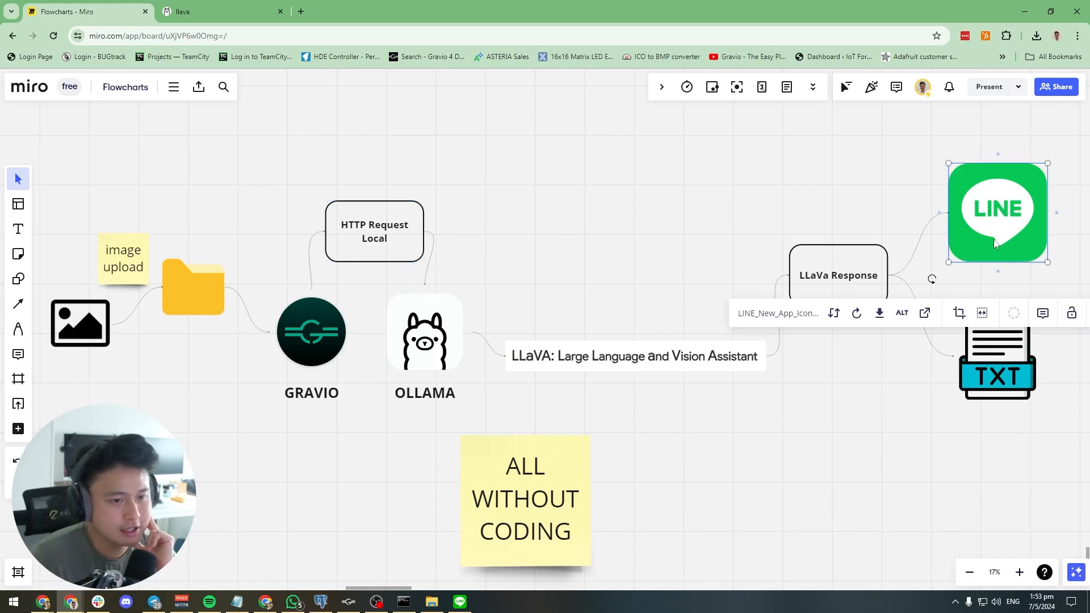
click(1006, 379)
click(676, 395)
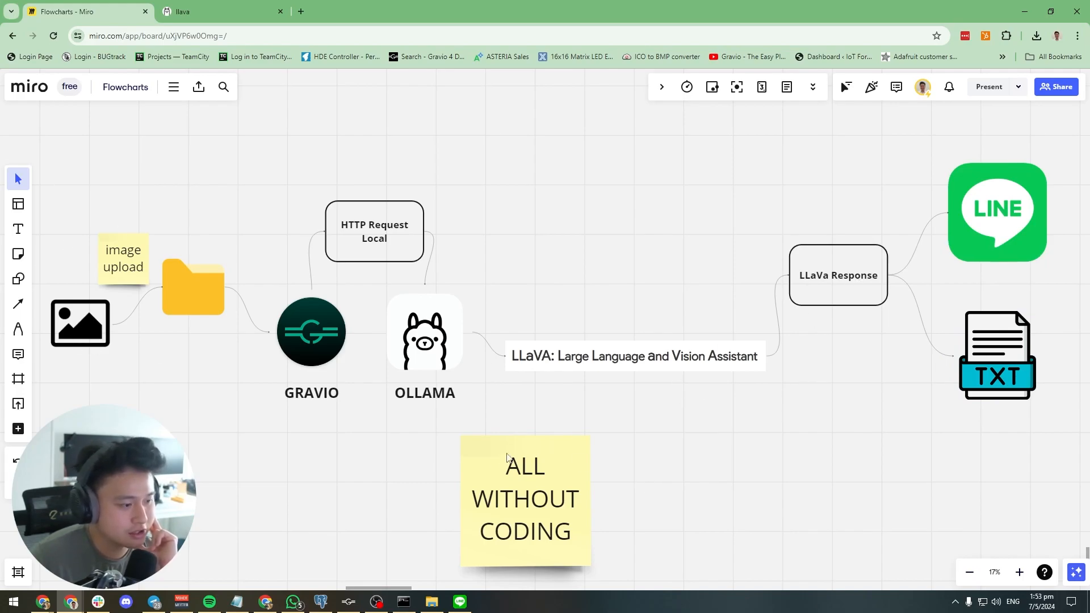
Switch back to Gravio Studio and open the list of triggers
click(348, 601)
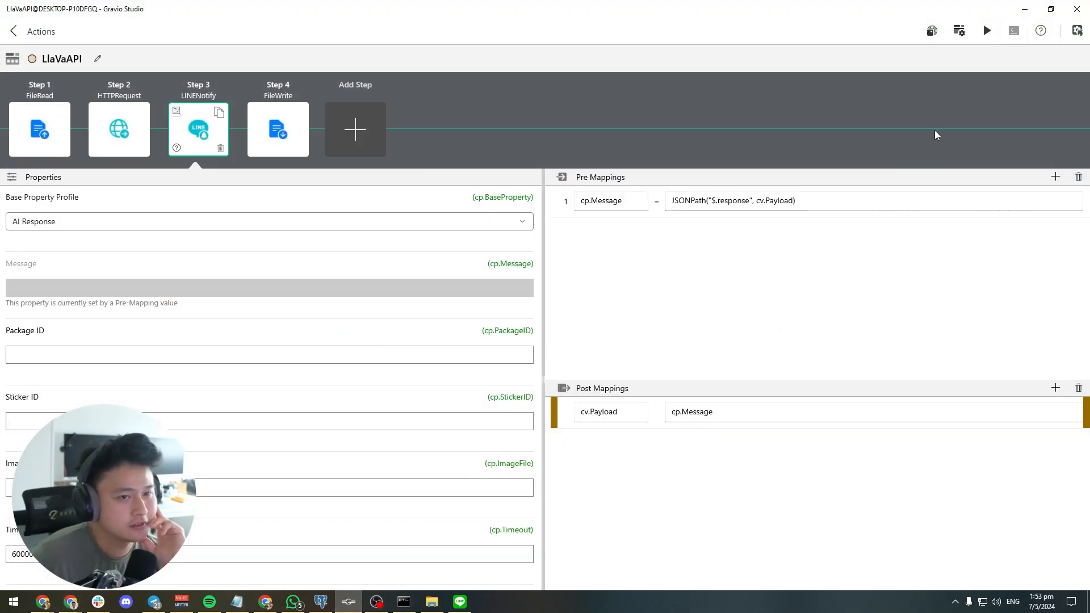
click(1078, 33)
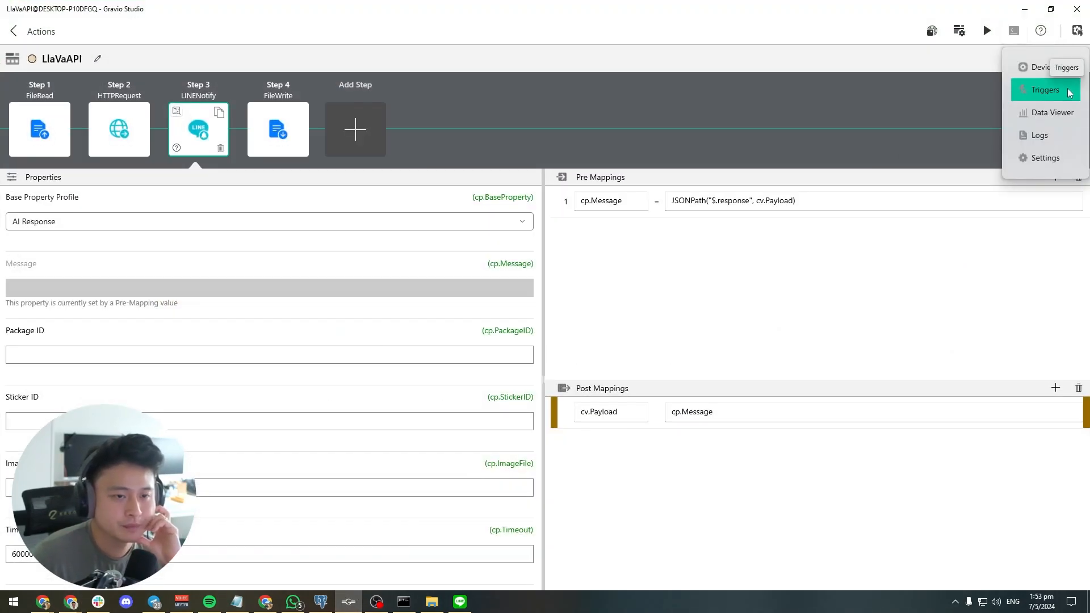
click(1070, 92)
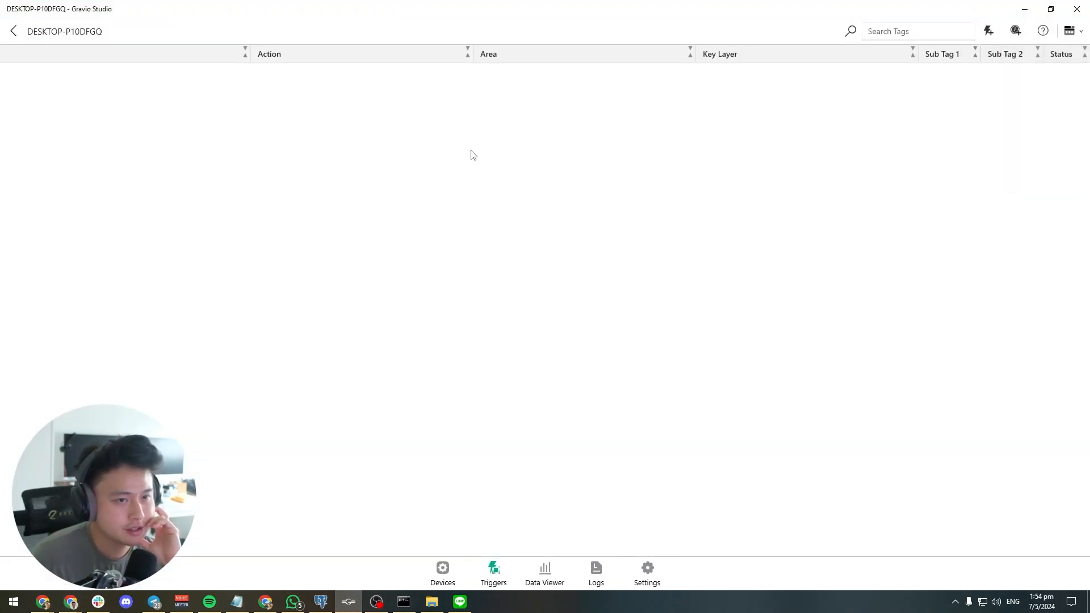
Create a new device trigger named ImageUpload and set its area to An Area
right_click(471, 152)
click(988, 31)
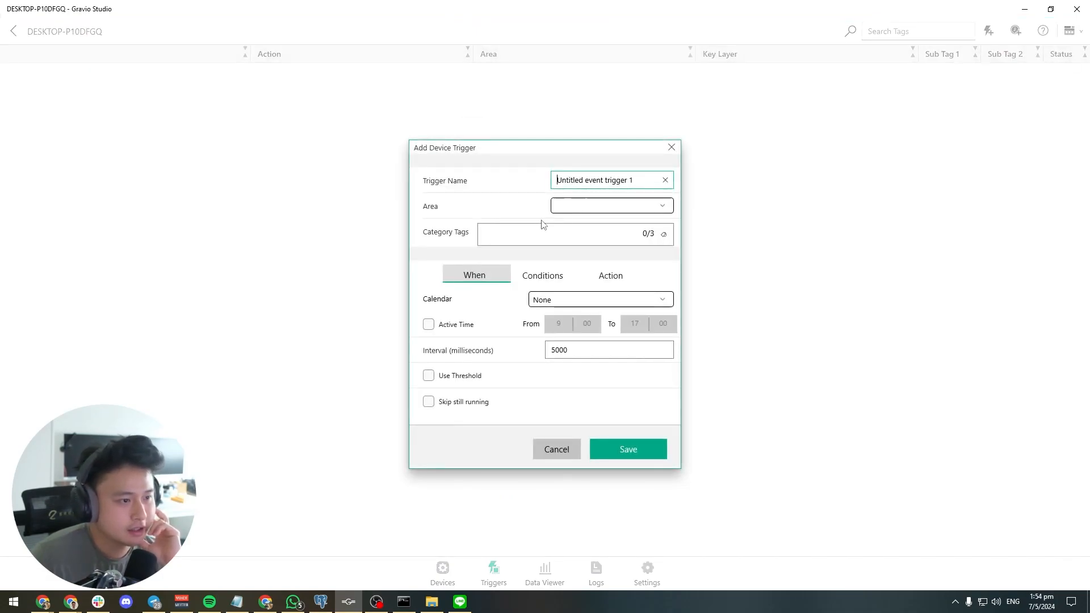
drag(650, 181, 554, 194)
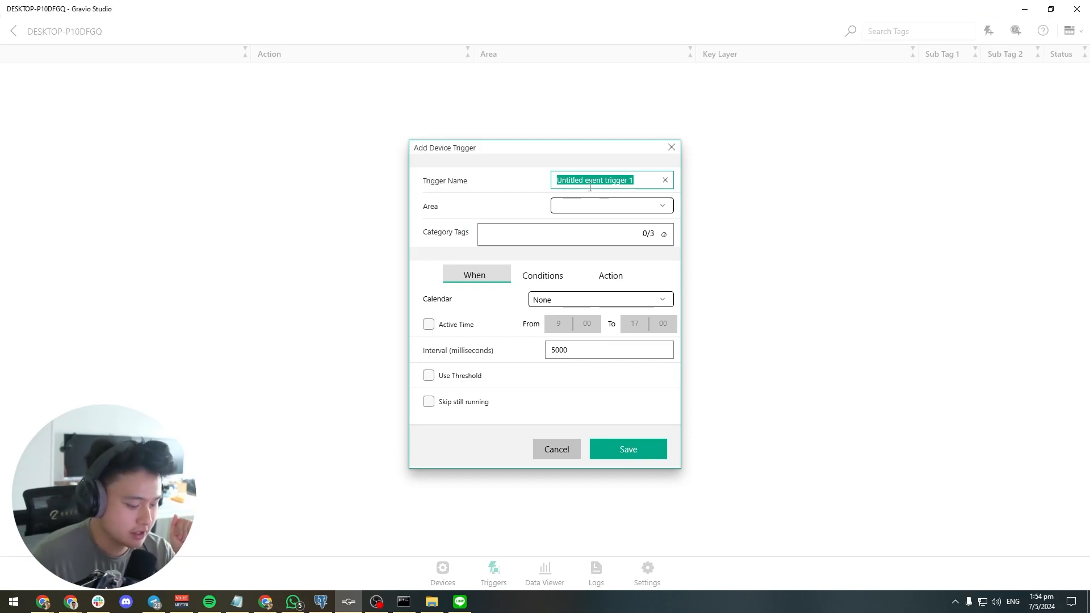
text(ImageUpload)
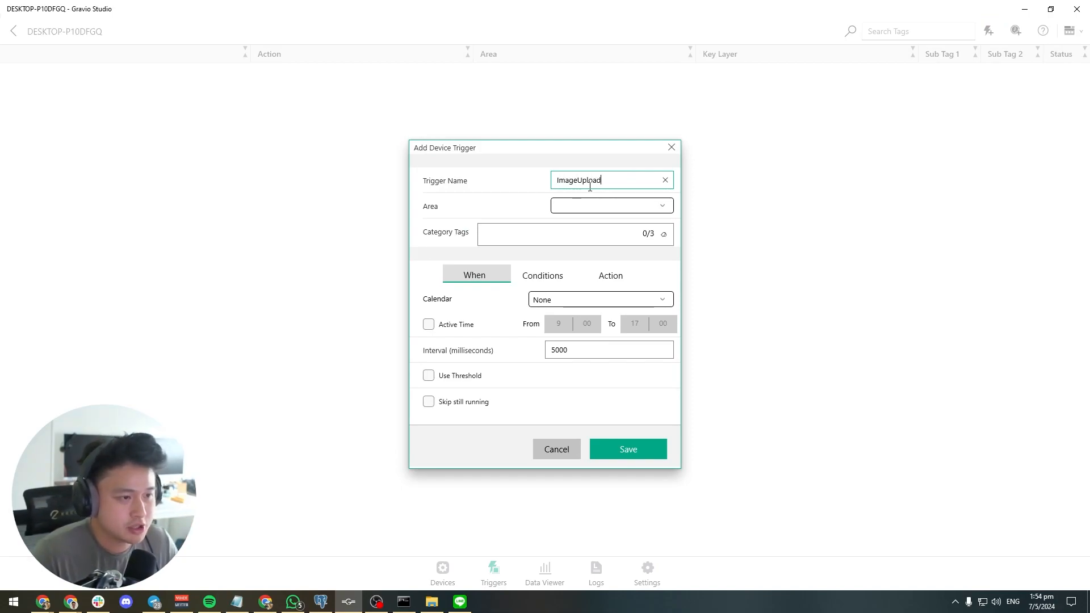
click(607, 205)
click(608, 210)
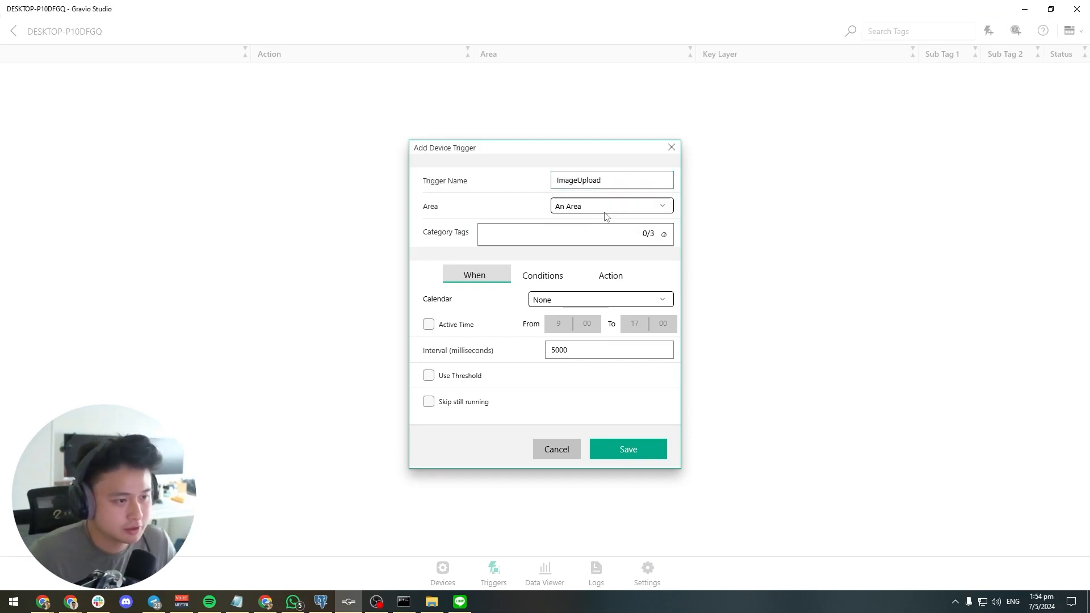
Set the trigger condition's key layer to ImageUpload, keeping the Camera comparison at Any
click(561, 281)
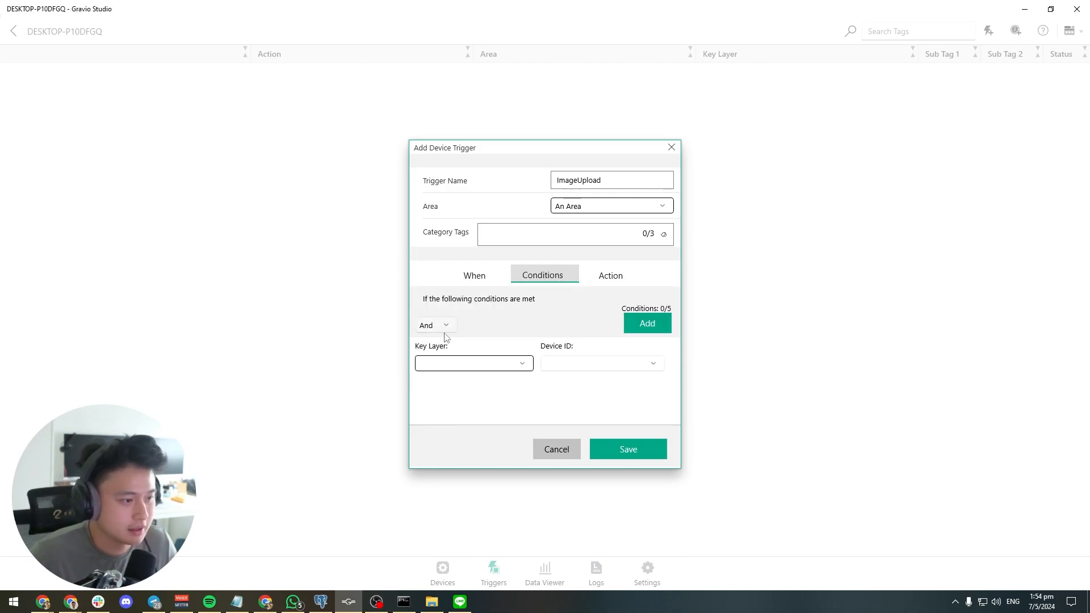
click(458, 364)
click(461, 391)
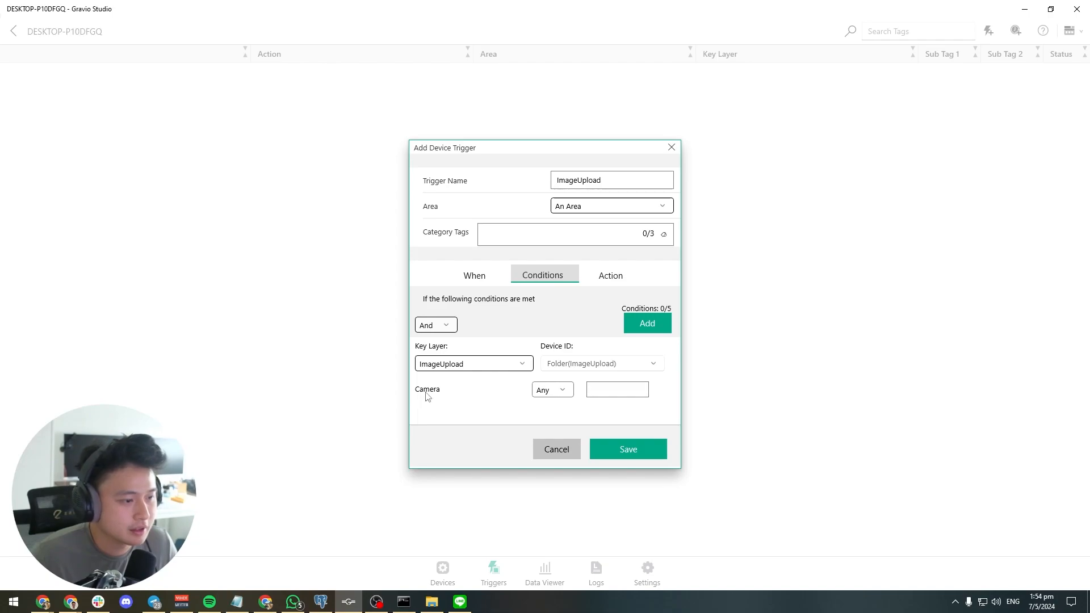
click(548, 390)
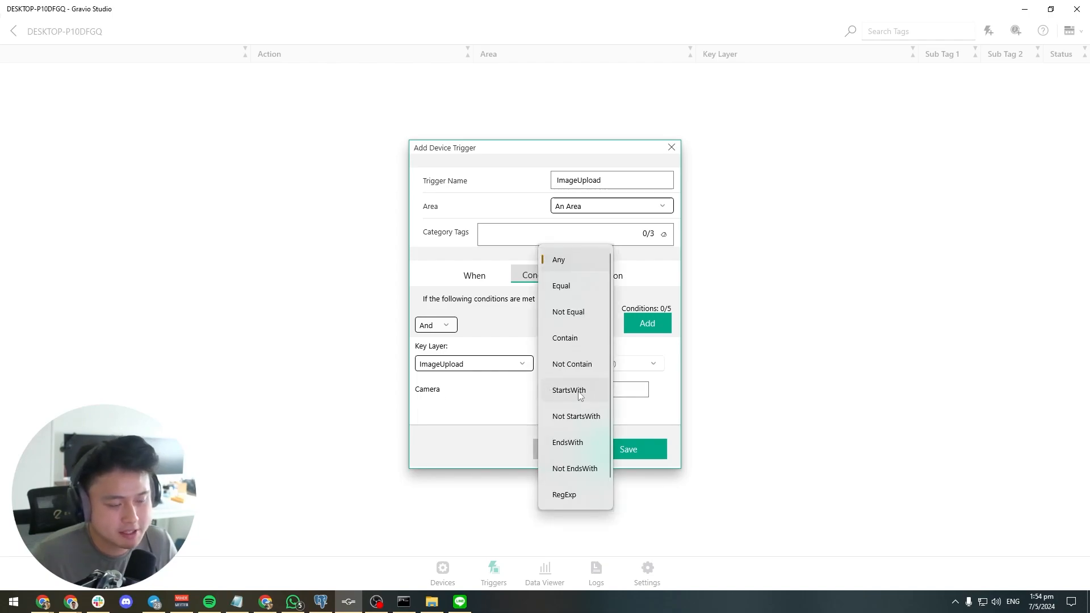
click(485, 429)
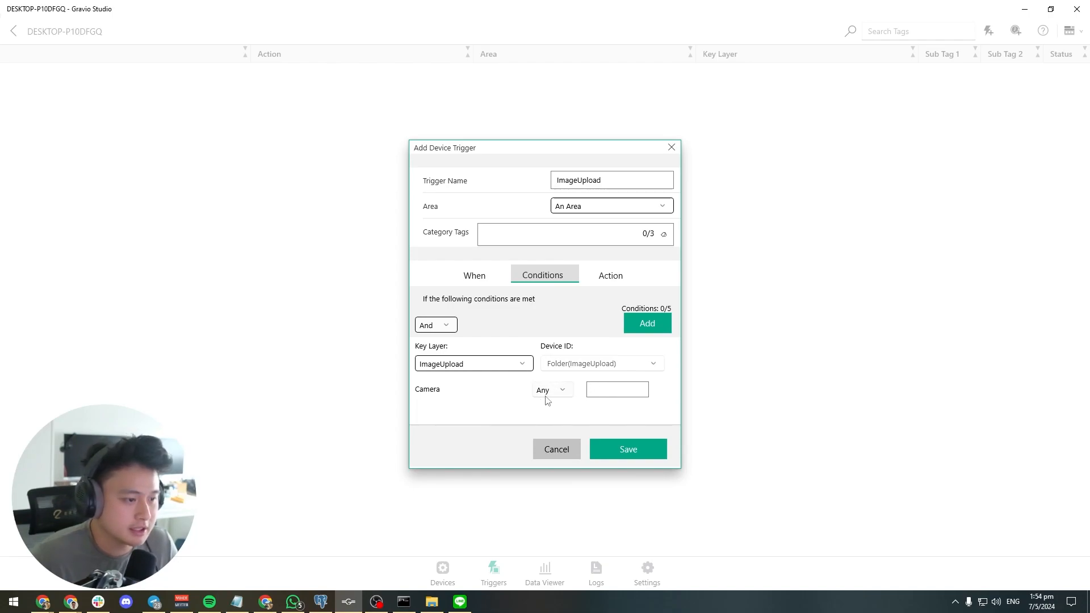
Assign the LlaVaAPI action to the trigger and recheck its conditions
click(611, 275)
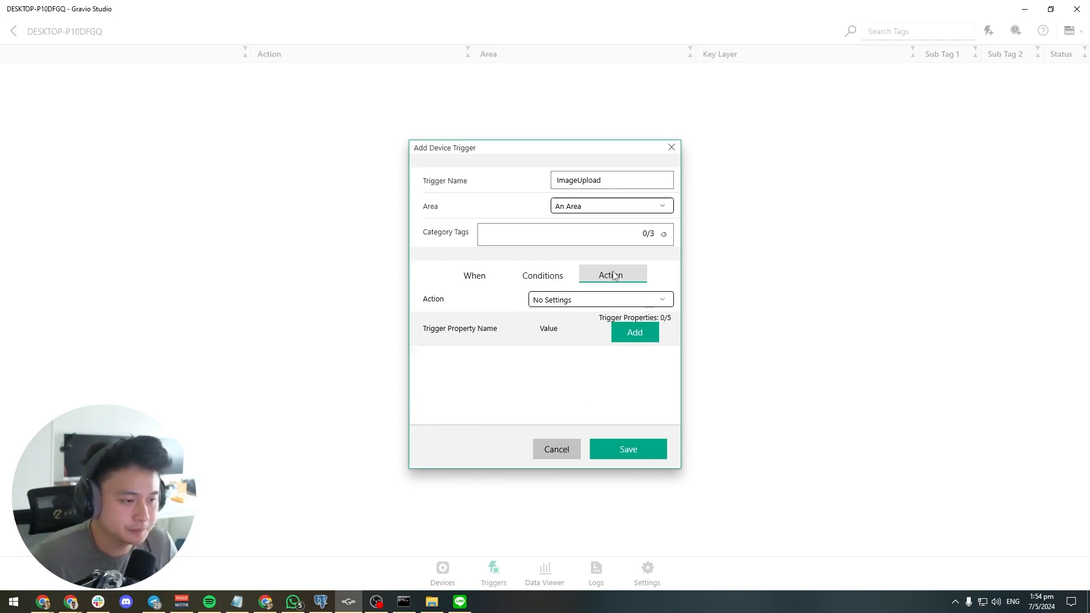
click(615, 301)
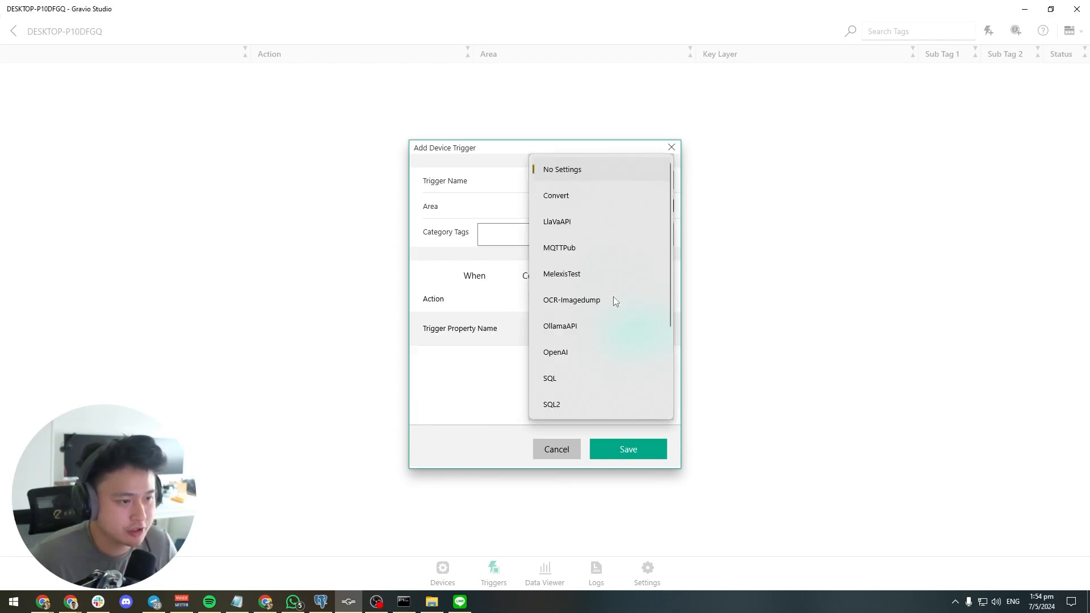
click(580, 227)
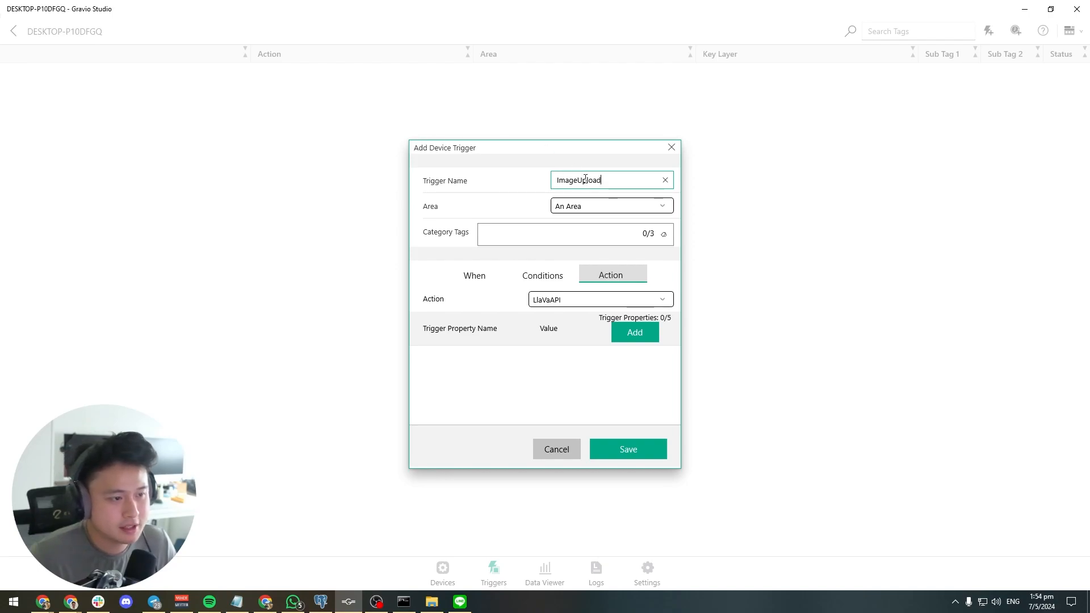
click(549, 268)
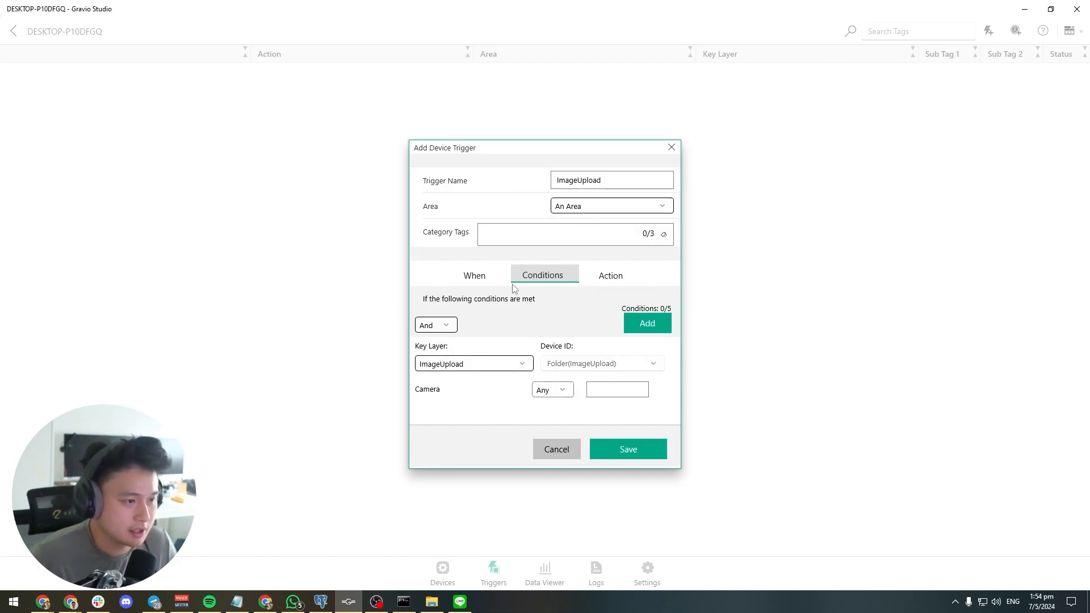
click(606, 276)
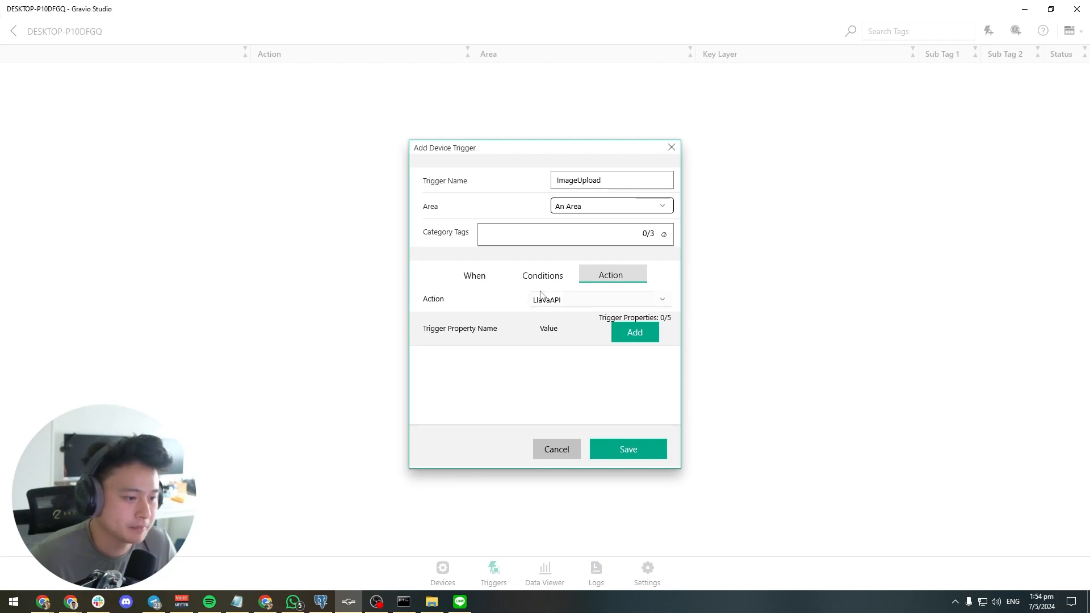
Save the ImageUpload trigger and enable it in the trigger list
click(645, 456)
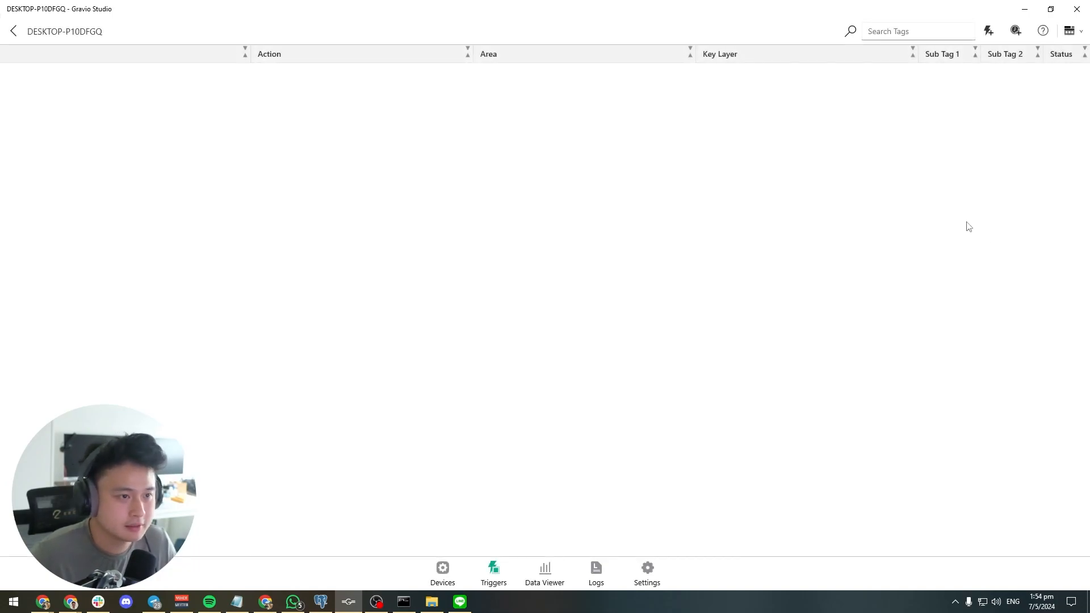
click(144, 84)
click(1059, 86)
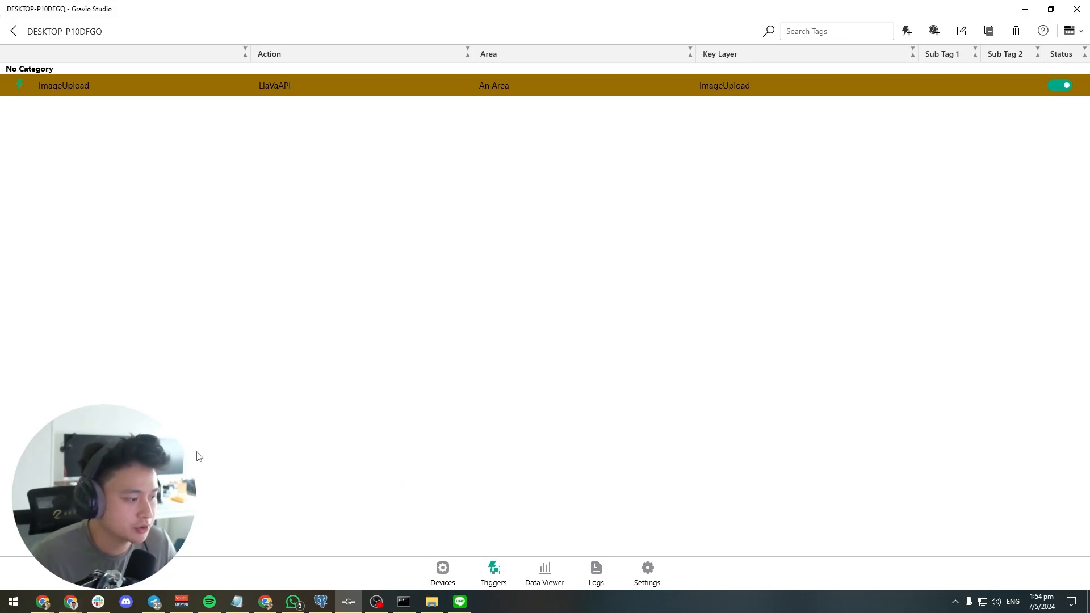
Search Google in a new Chrome tab for "people sitting in a cafe" and open the preview of the first image result
click(1034, 25)
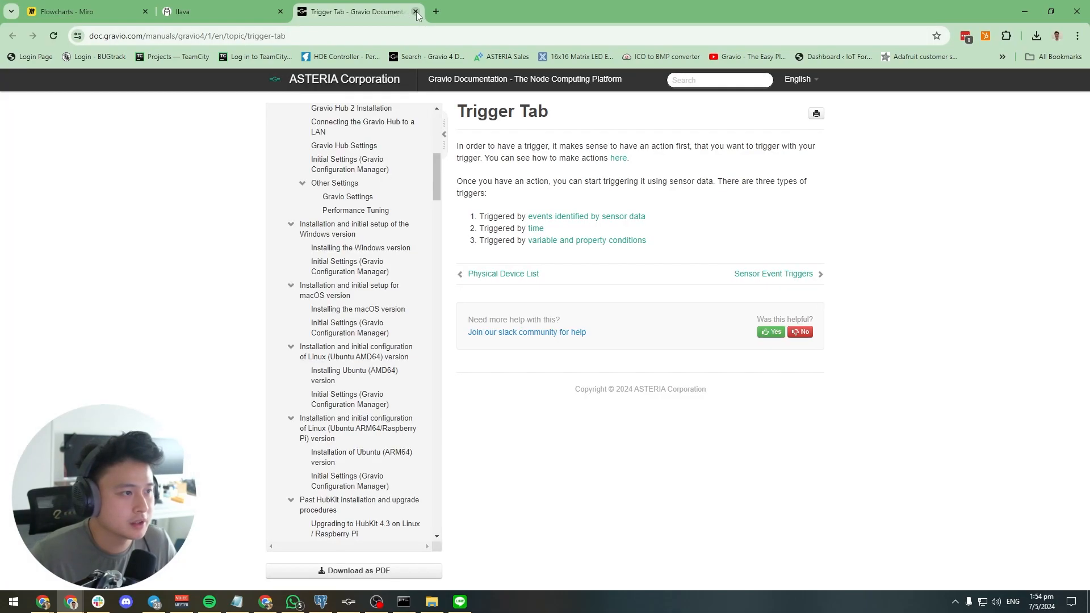
click(415, 11)
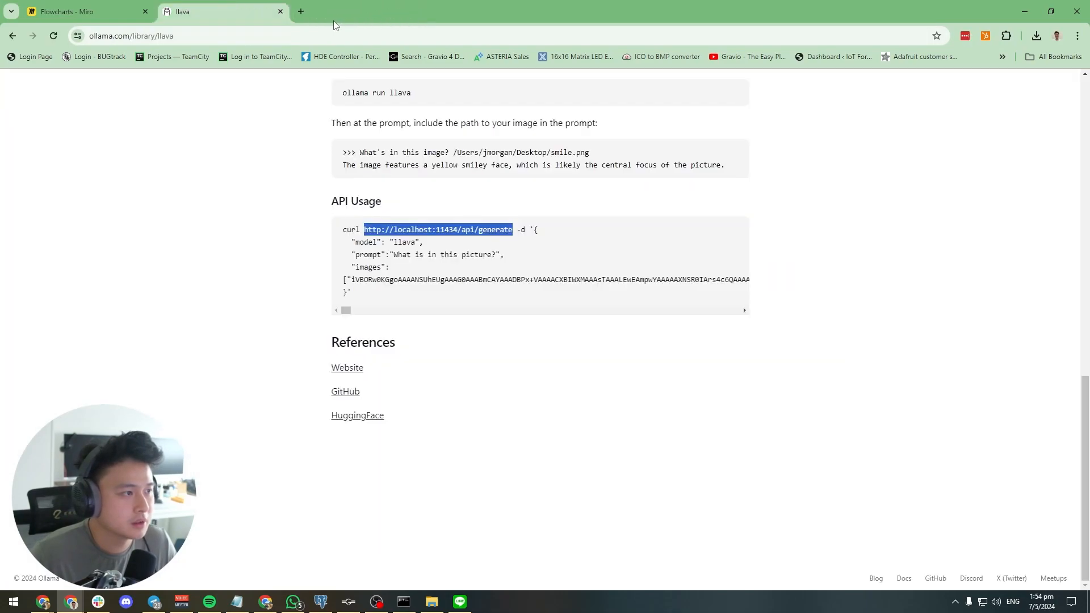
click(299, 15)
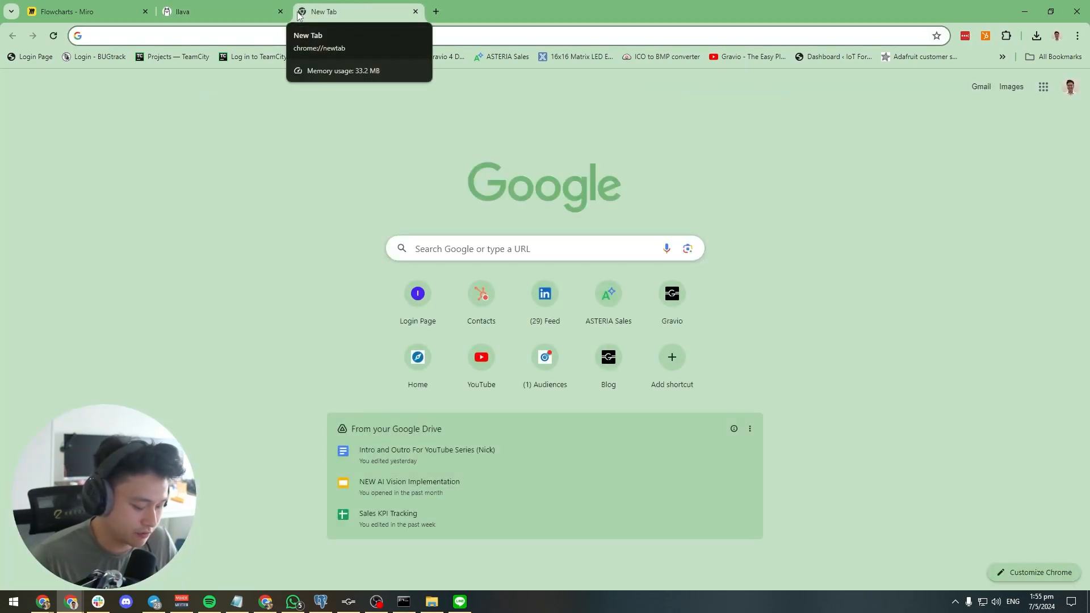
text(people sitting in a cafe)
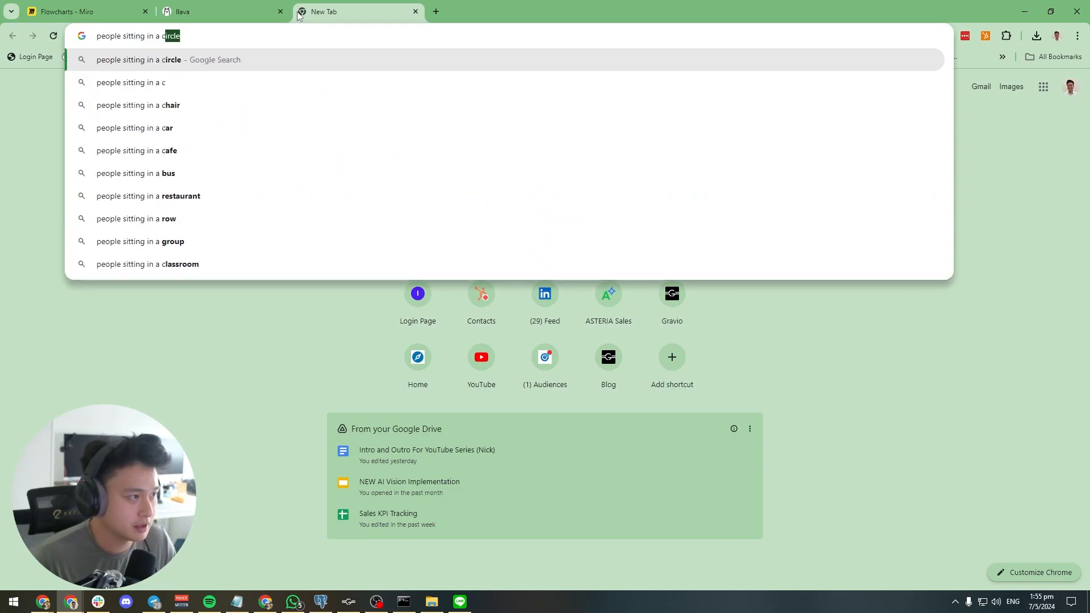
key(Return)
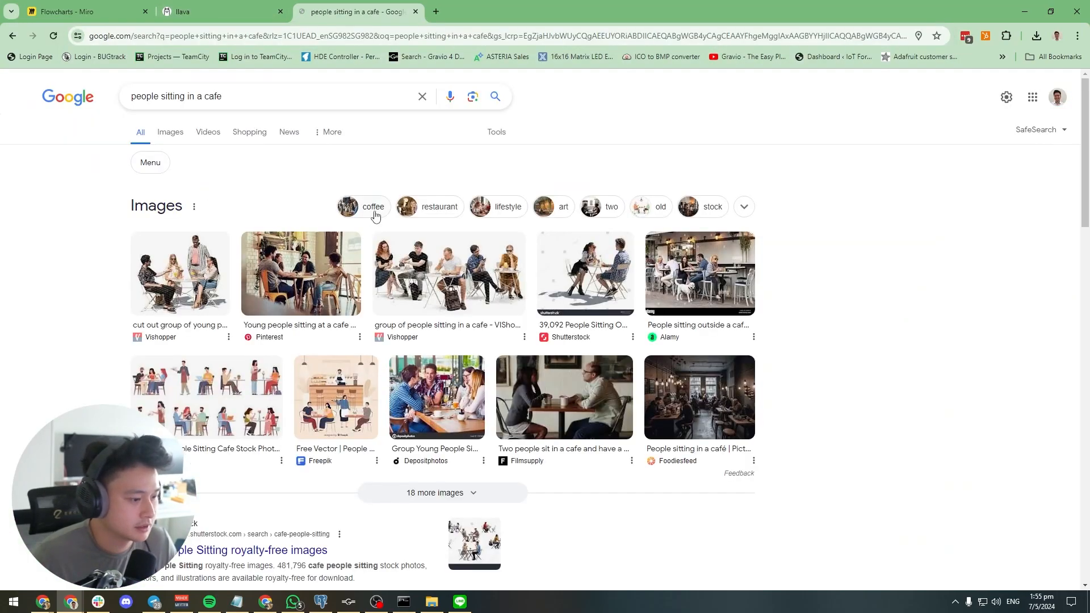
click(204, 270)
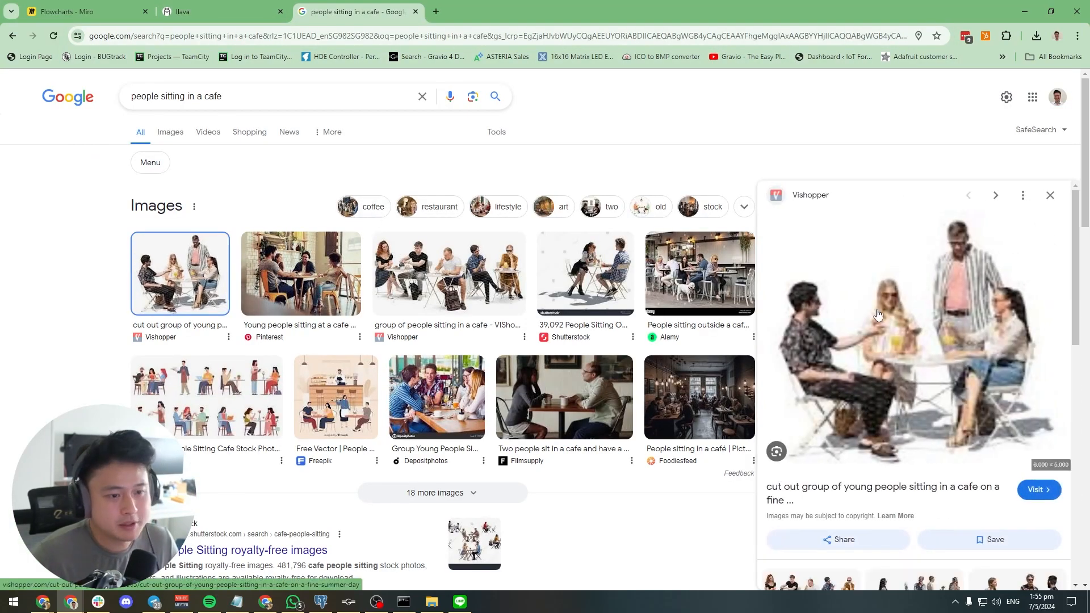
Save the image of two people chatting in a cafe as images into the ImageUpload folder and check LINE Notify for the response
right_click(893, 323)
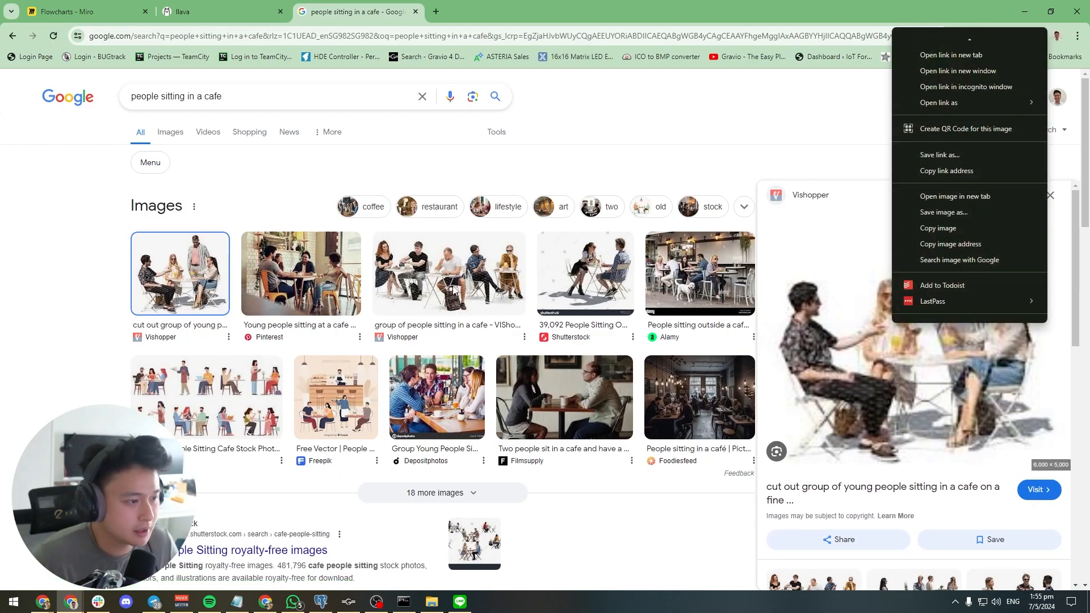
click(542, 400)
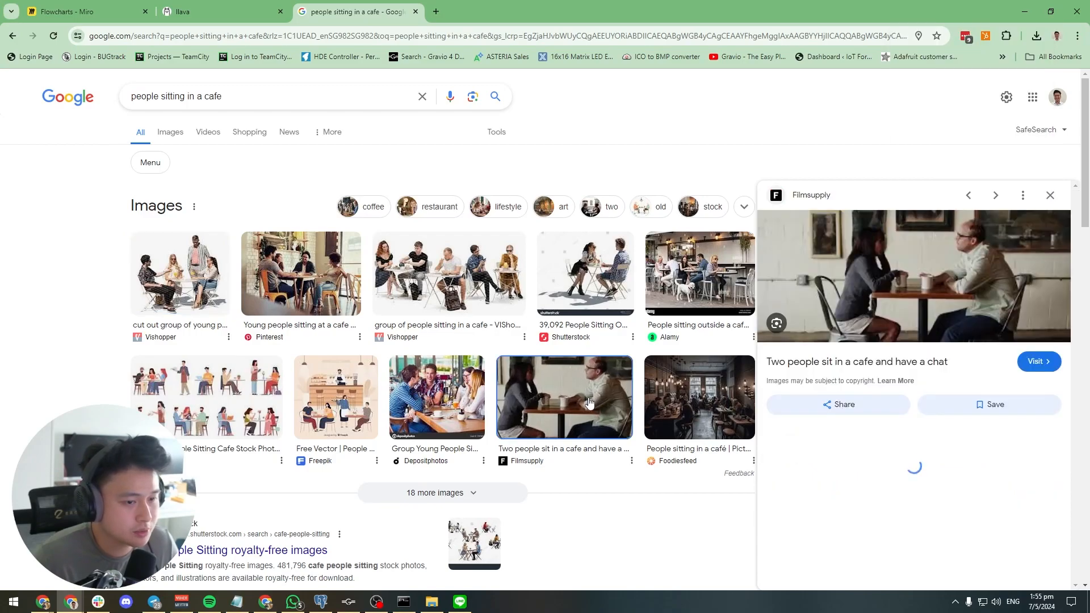
right_click(912, 284)
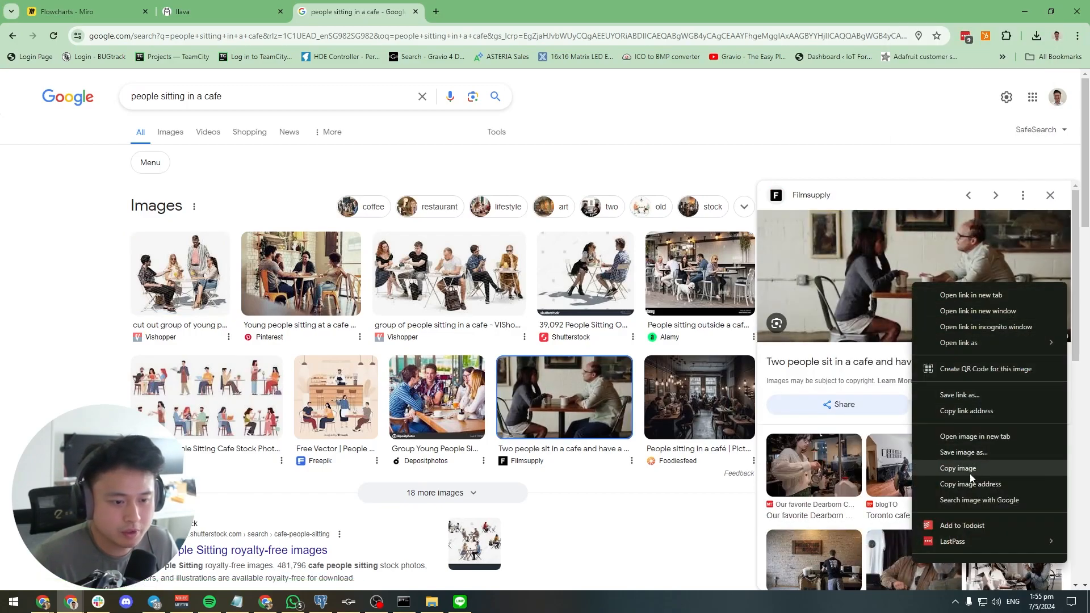
click(974, 453)
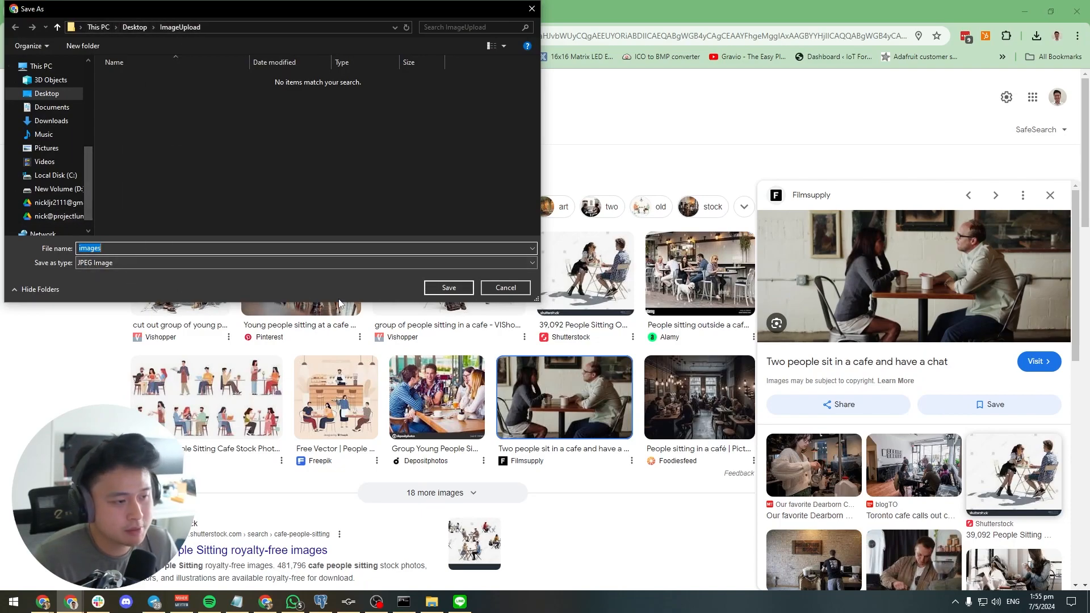
click(455, 291)
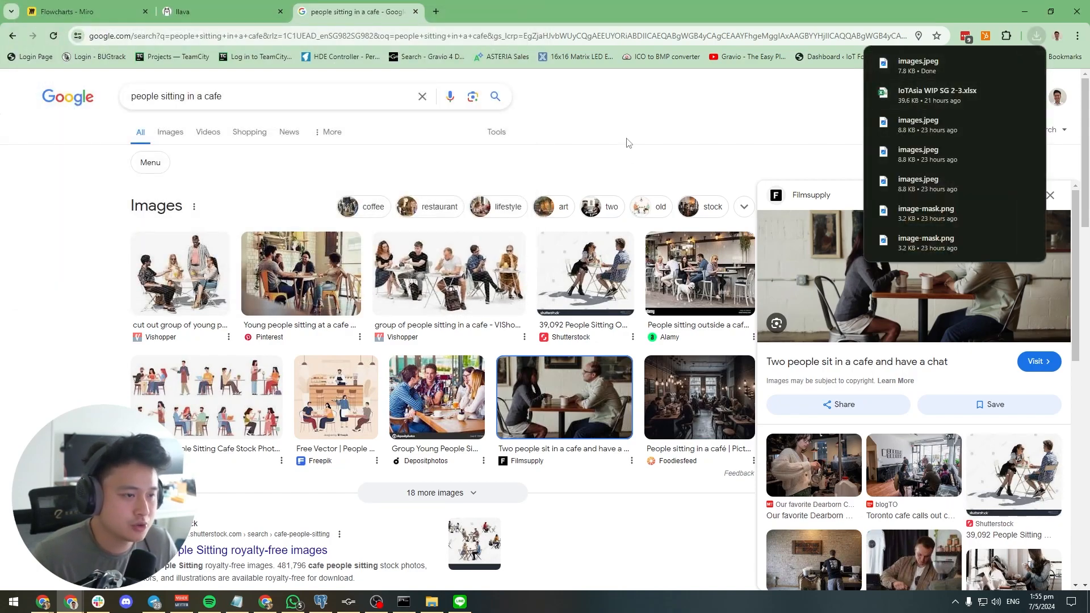
click(460, 602)
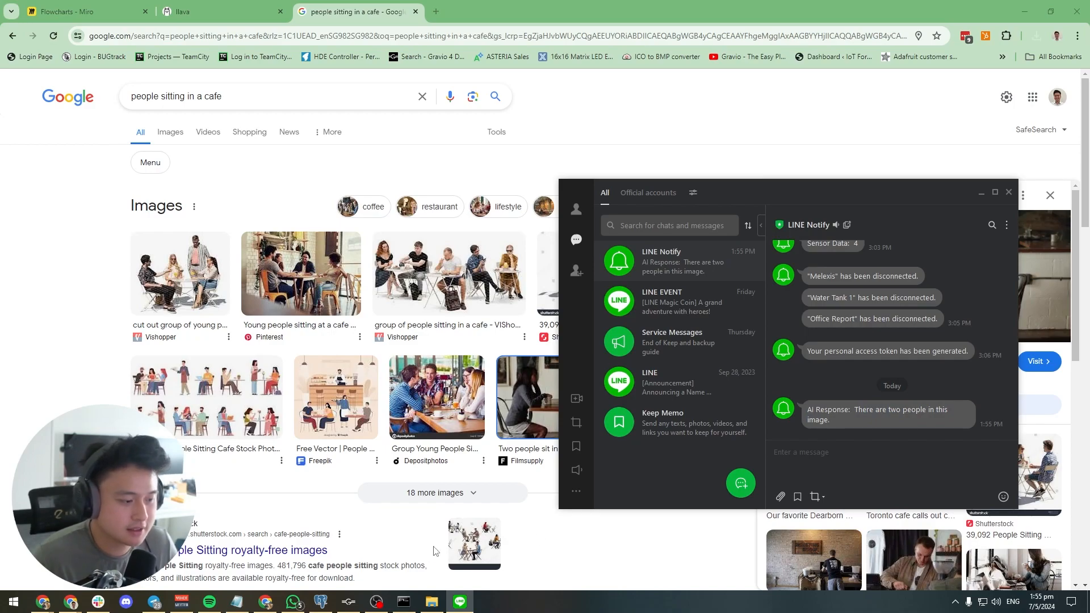
Switch to Gravio Studio and open the HTTPRequest step of the LlaVaAPI action
click(350, 603)
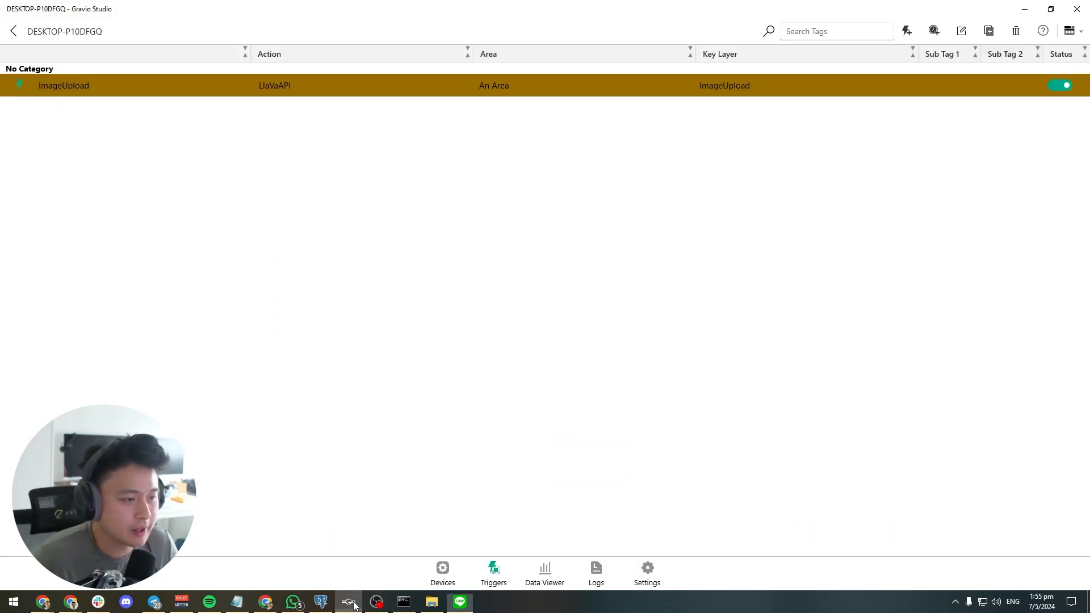
click(1071, 30)
click(1040, 113)
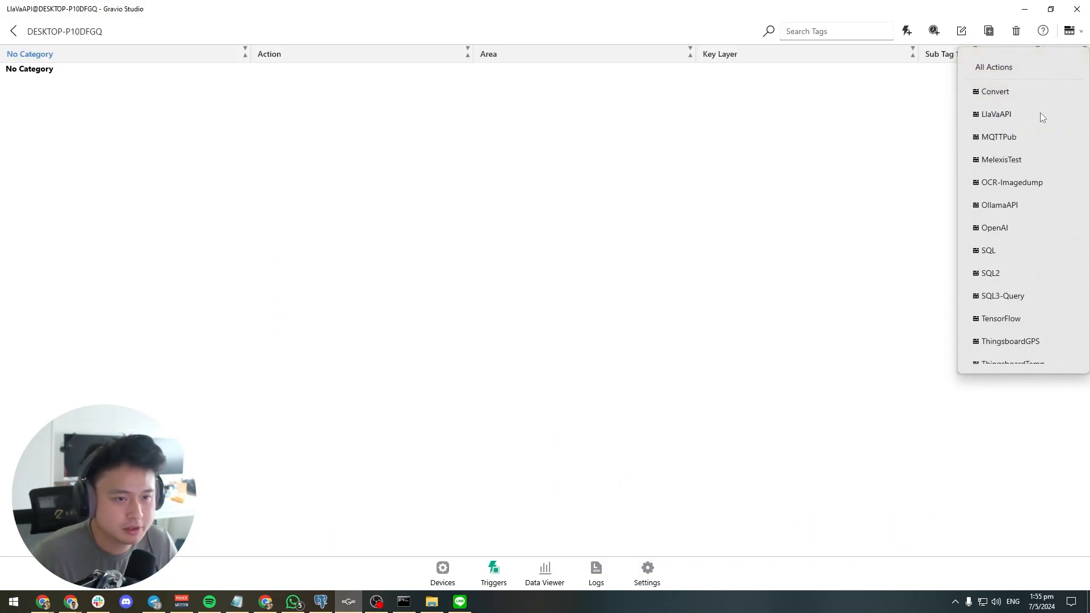
click(197, 128)
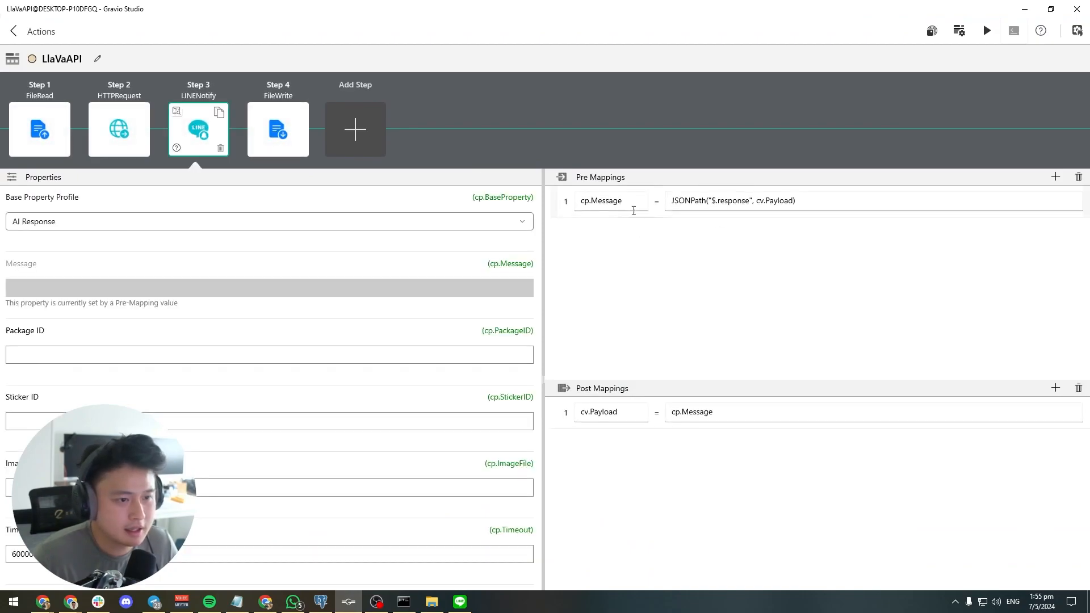
click(119, 123)
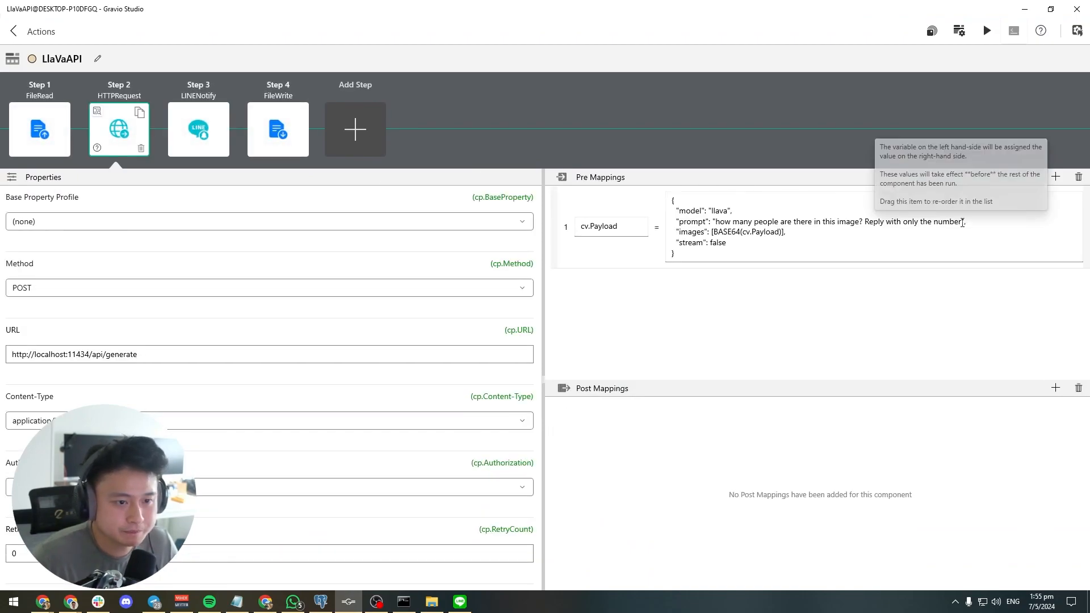
Extend the payload prompt to end with "Reply with only the number in digits/numerals. Do not use any text." and return to the actions list
click(963, 222)
key(BackSpace)
key(BackSpace)
key(BackSpace)
key(BackSpace)
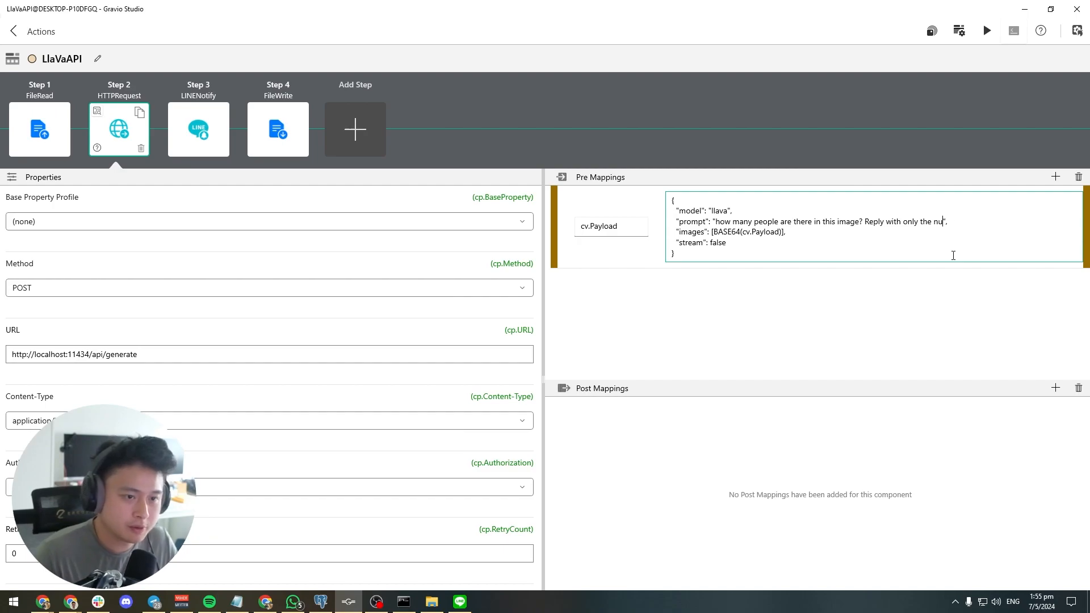
text(mber in digits)
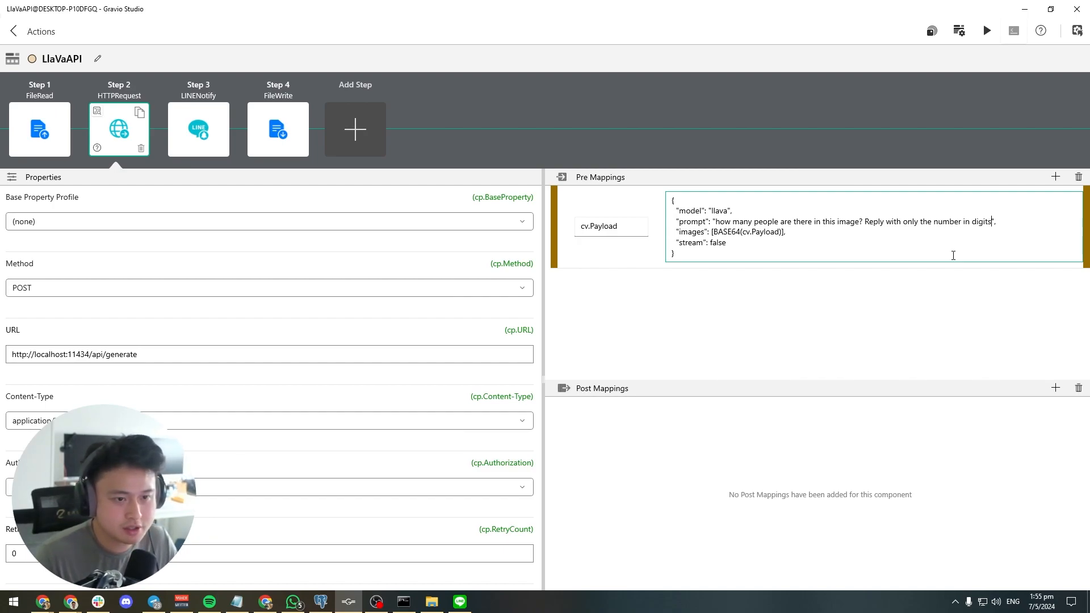
text(/numer)
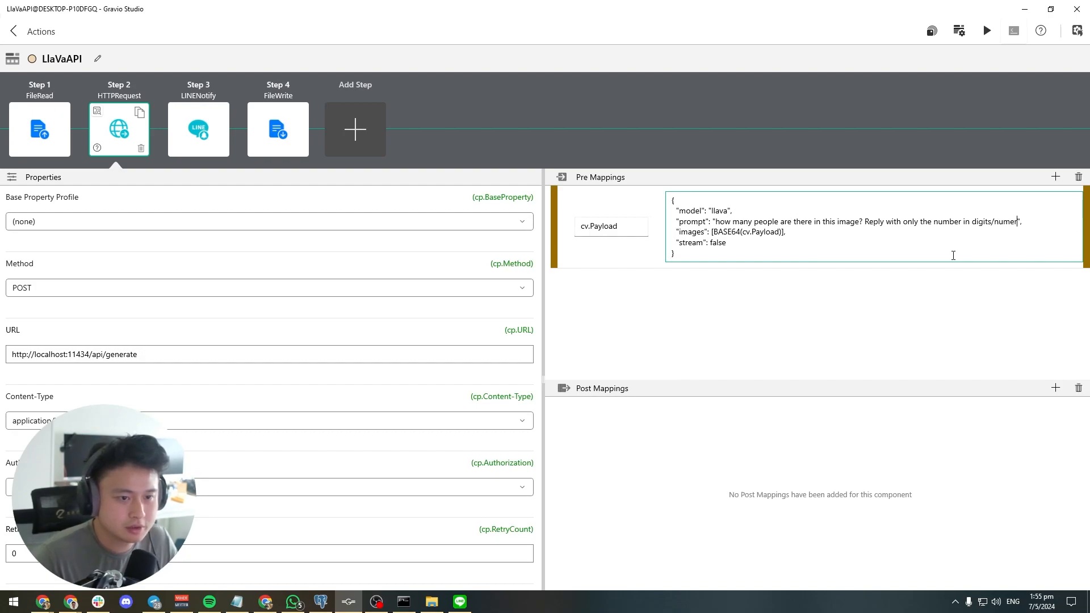
text(als. Do not use any )
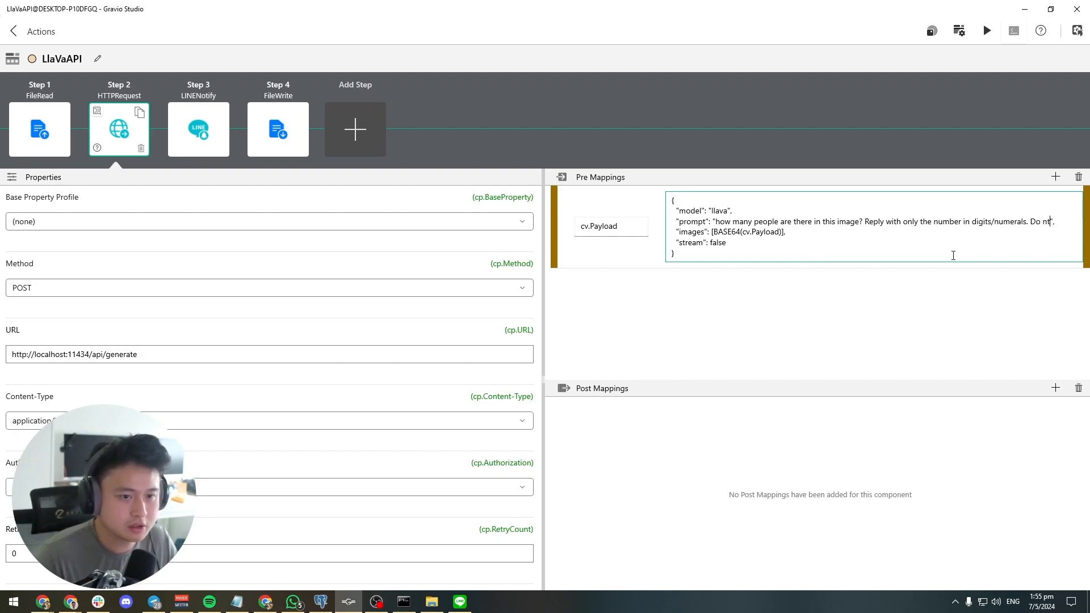
text(text.)
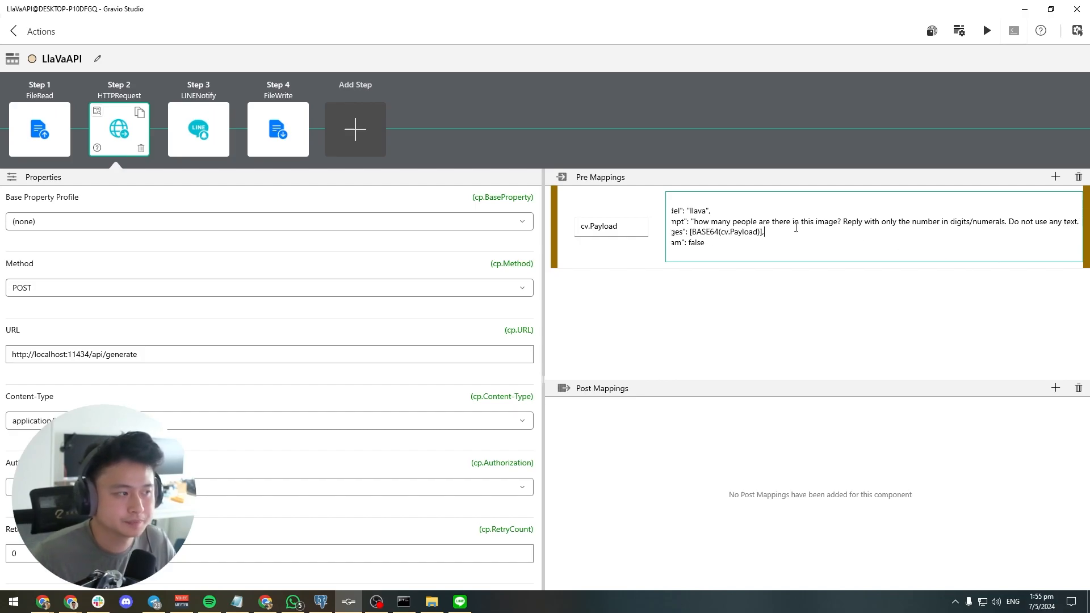
click(14, 31)
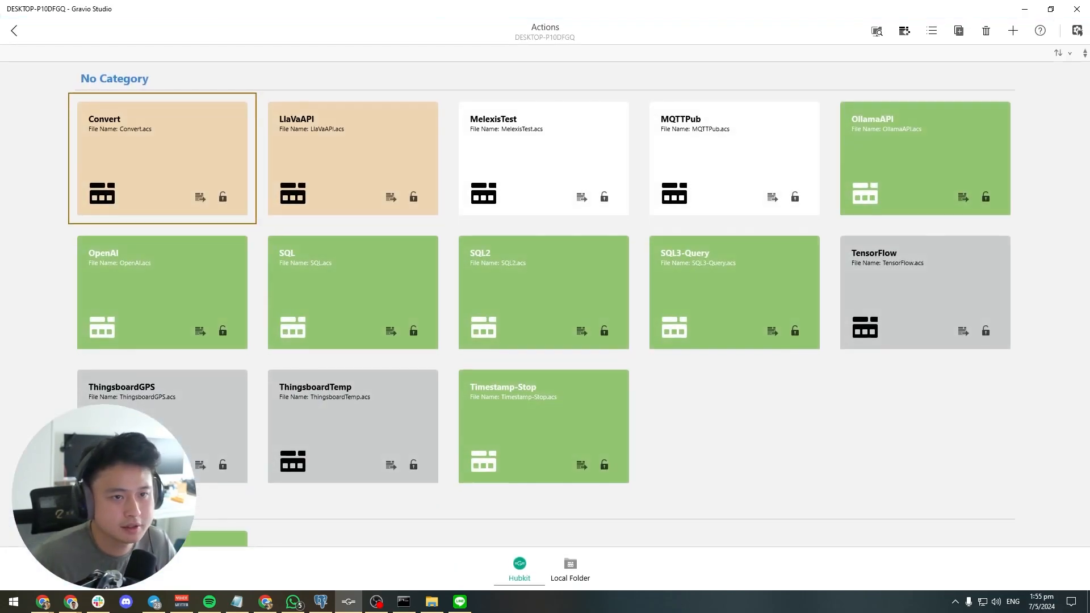
Minimize Gravio Studio and save the same cafe image from Chrome into the ImageUpload folder again under its suggested name
click(1026, 10)
click(795, 141)
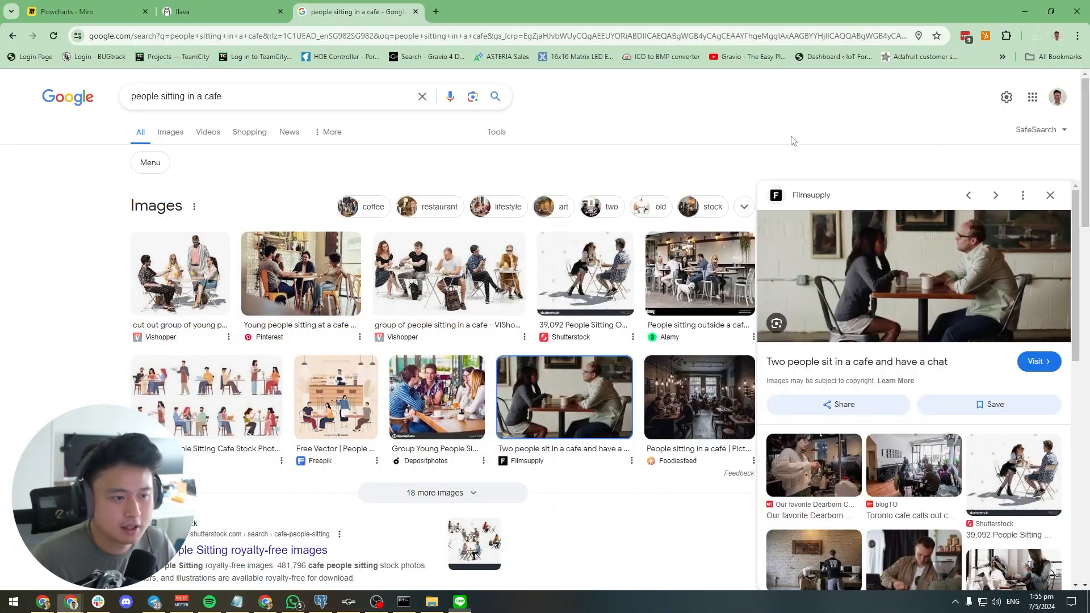
right_click(921, 300)
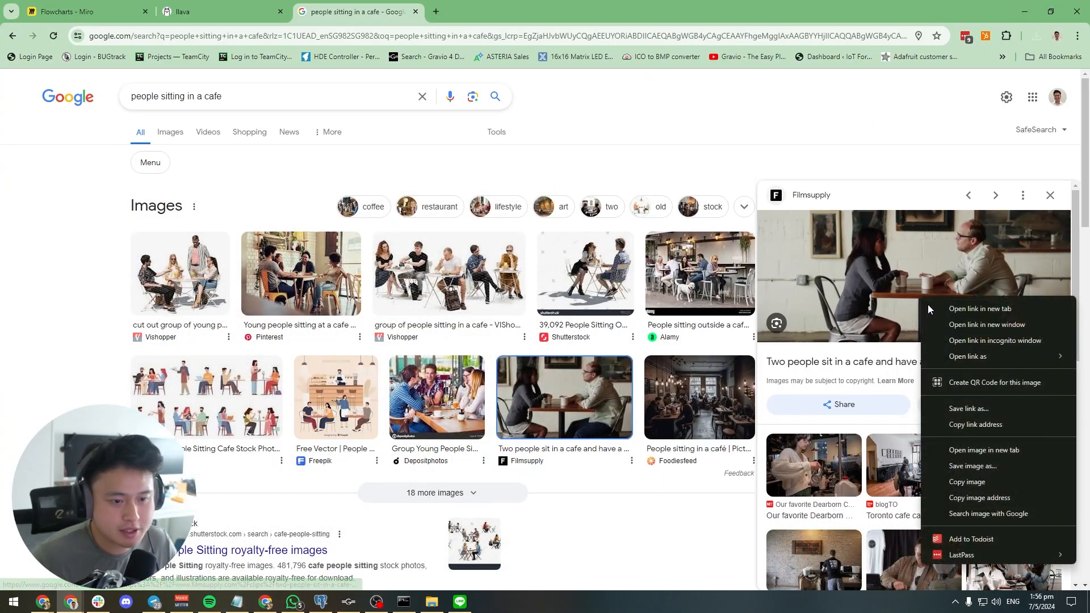
click(1000, 466)
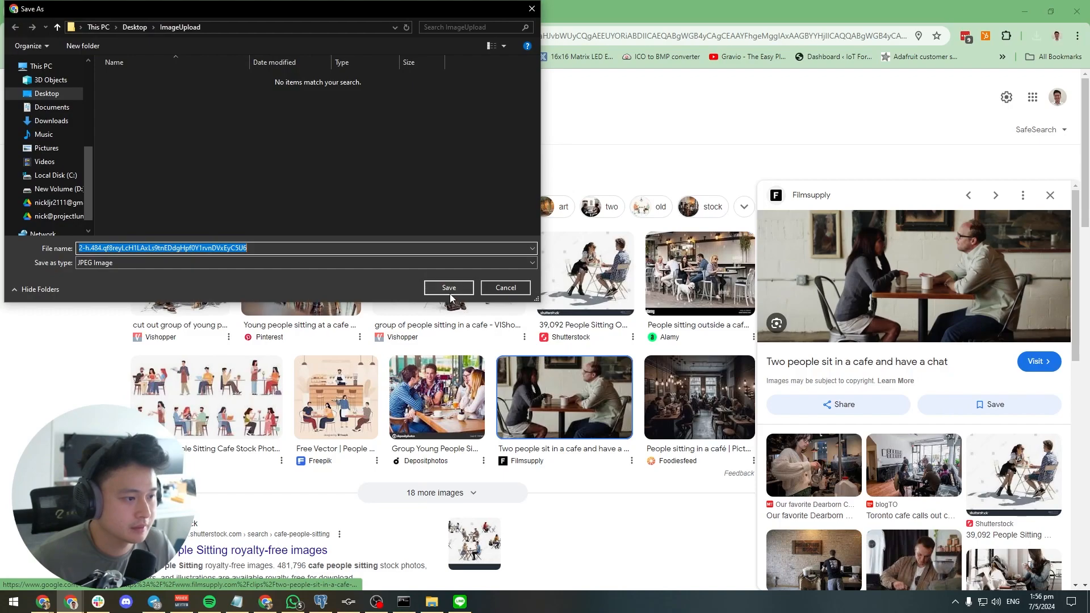
click(449, 290)
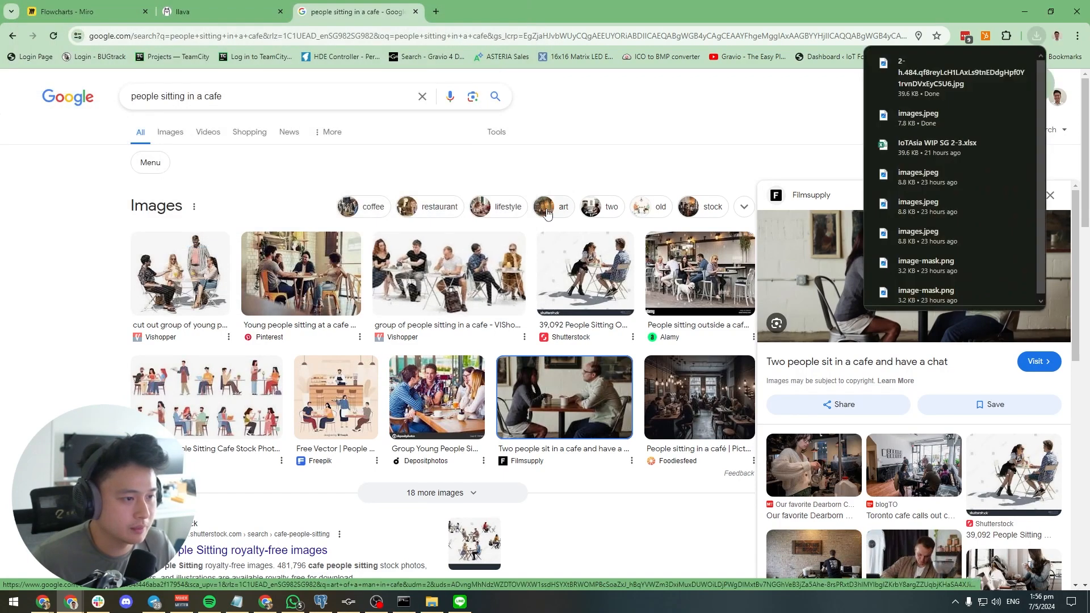
click(772, 129)
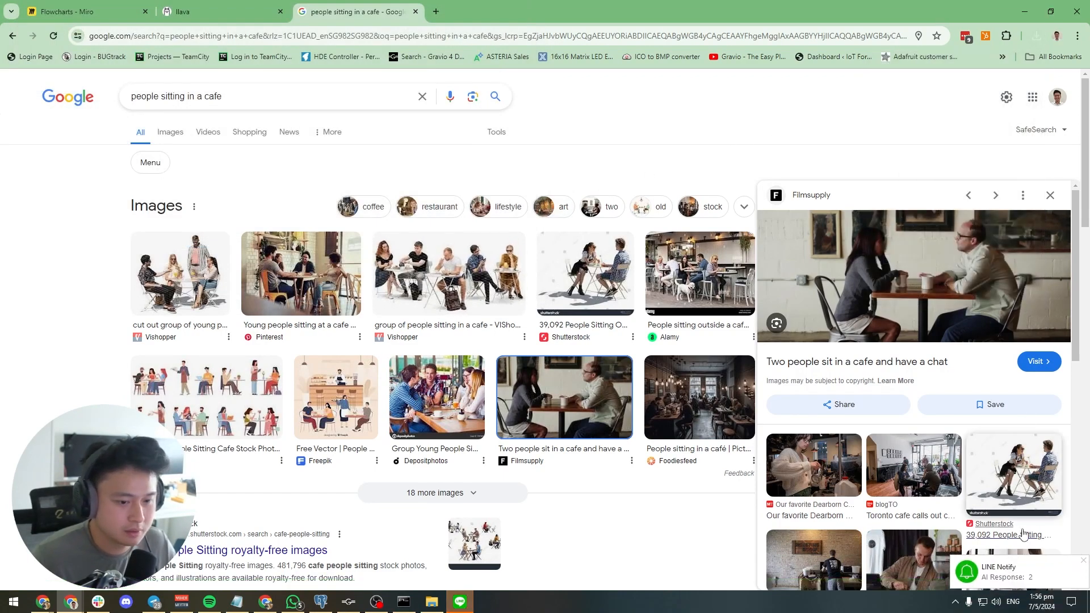
Check the newest AI response from LINE Notify in LINE, then return to Chrome
click(460, 602)
double_click(857, 422)
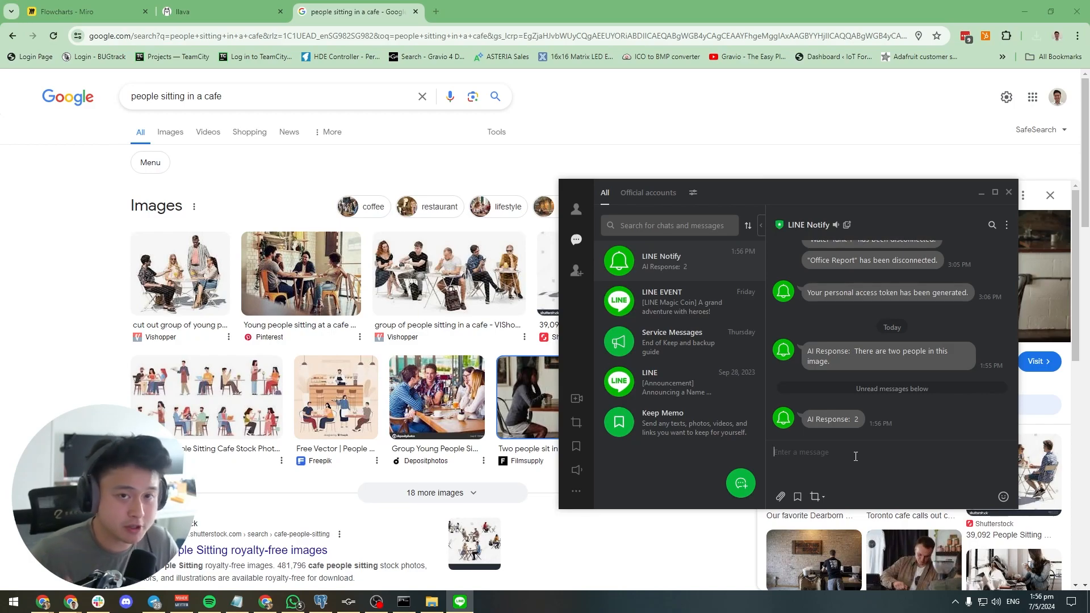
click(658, 150)
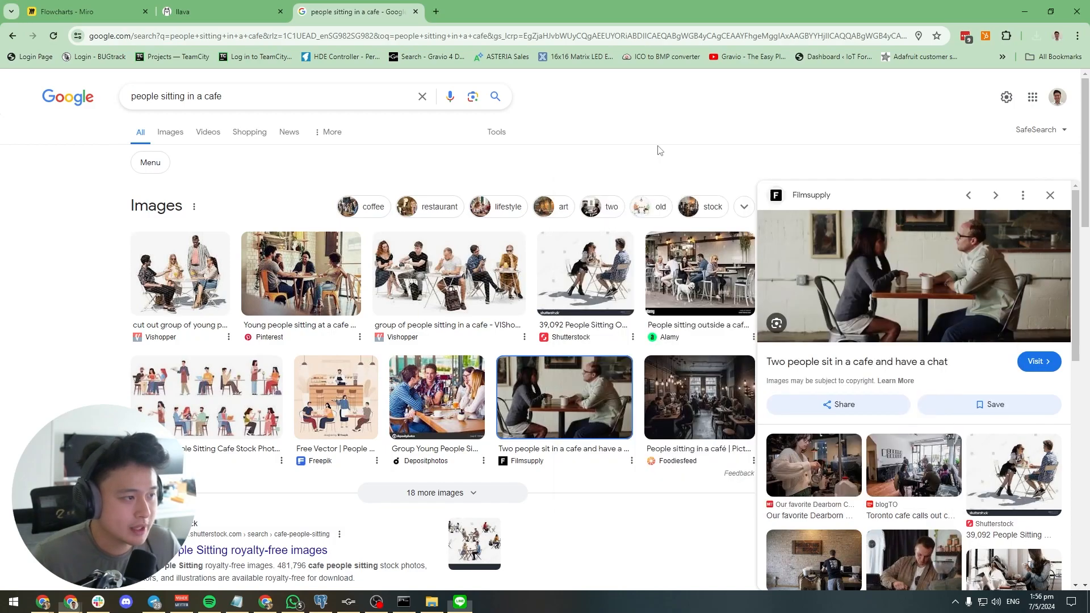
Open the ai-results text file from the C: drive folder ProgramData\HubKit\actmgr\data in File Explorer
click(431, 602)
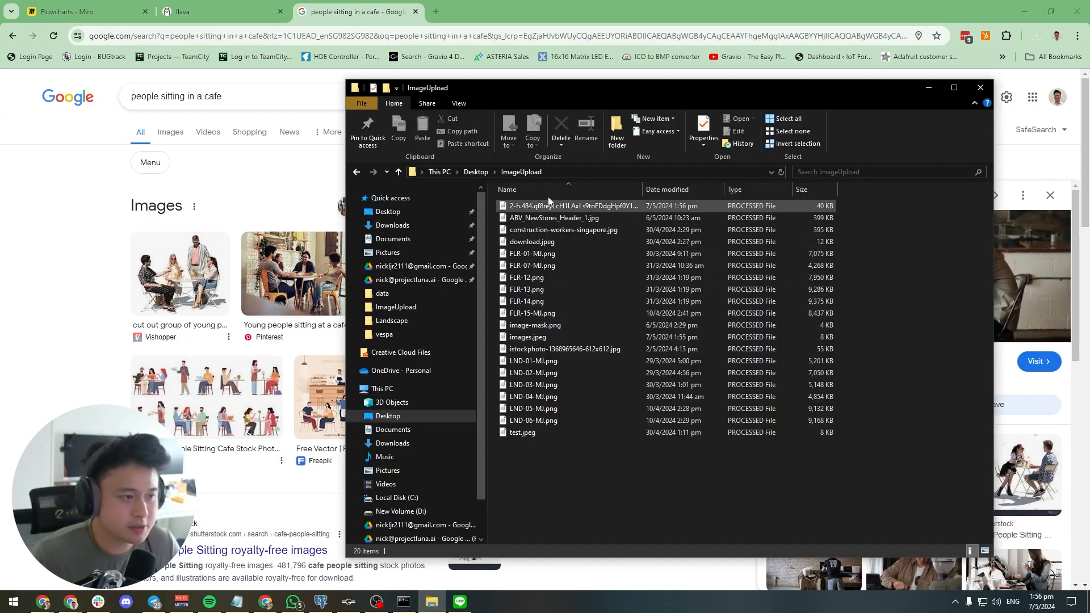
scroll(449, 391, down, 1)
click(424, 464)
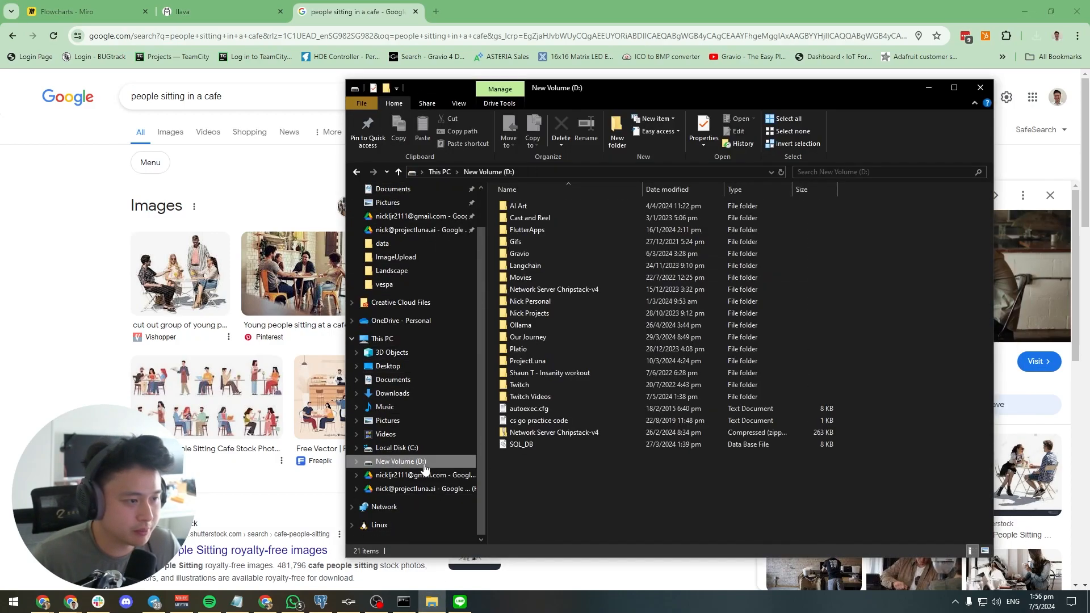
scroll(413, 244, up, 1)
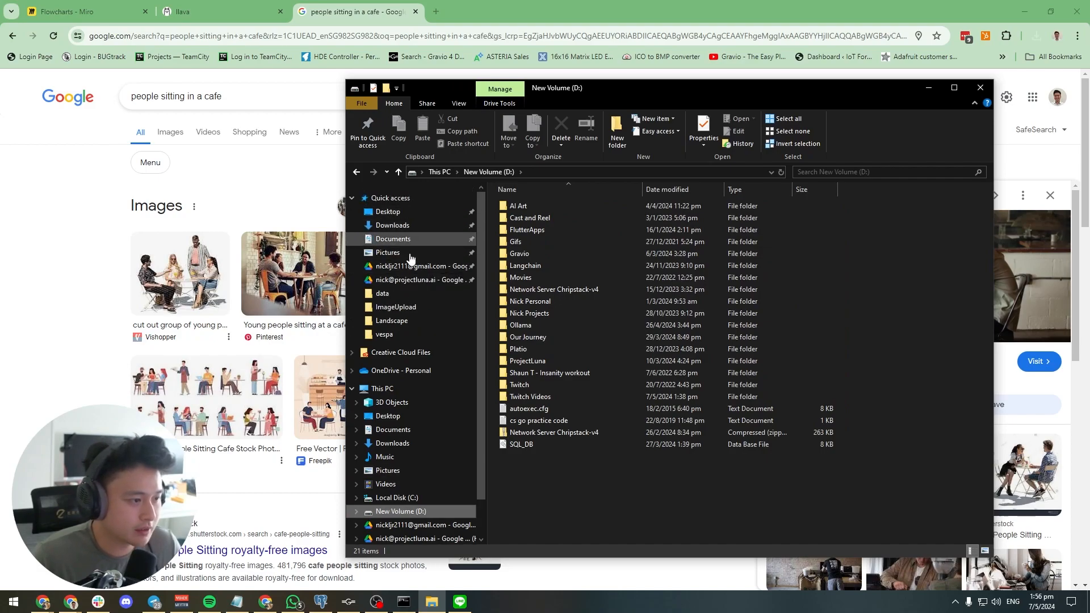
click(401, 498)
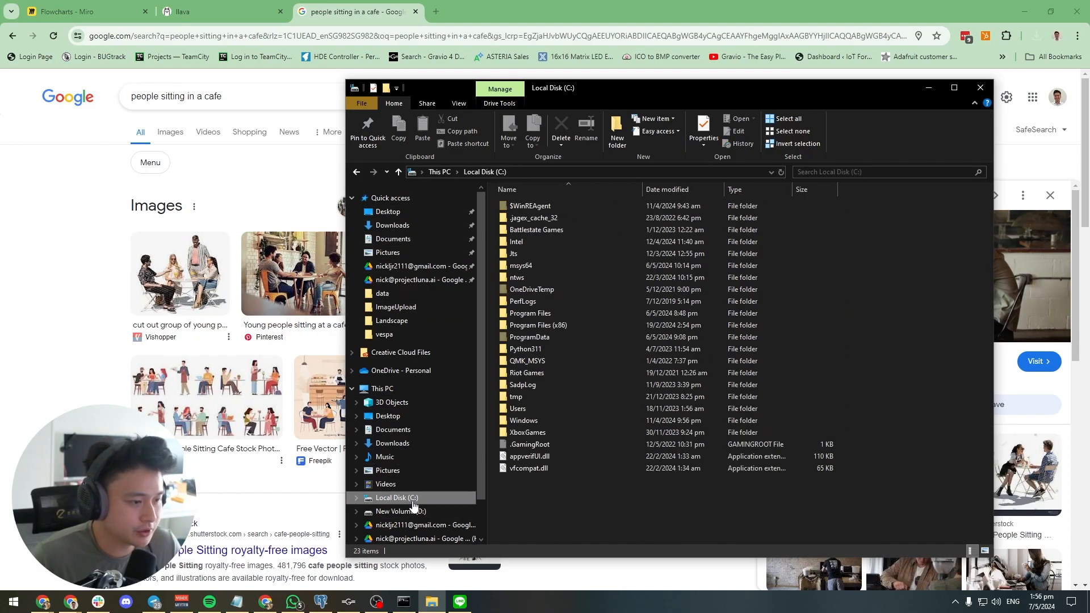
double_click(557, 337)
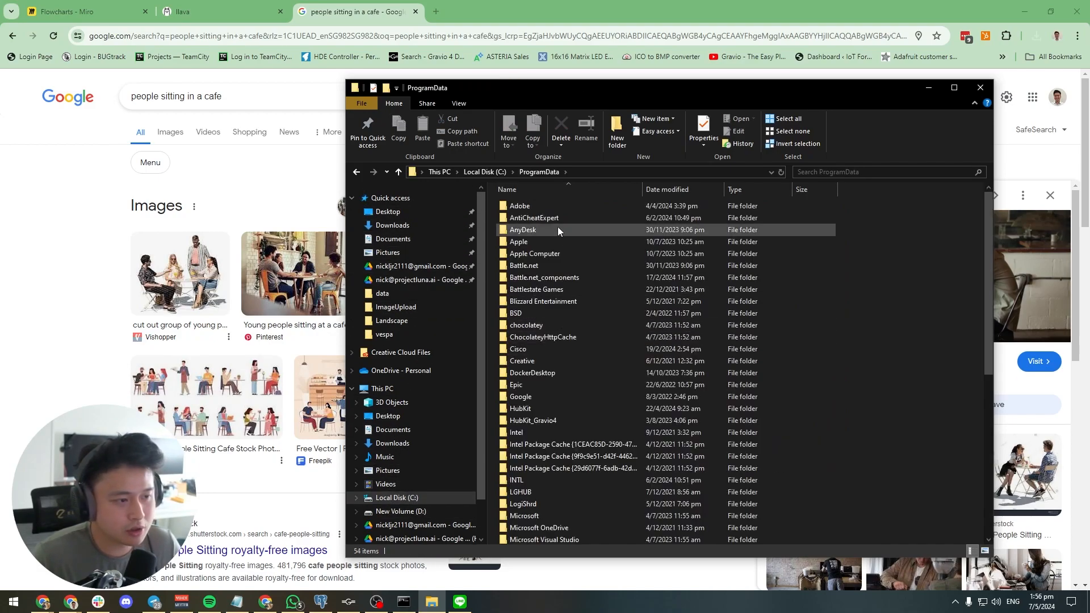
double_click(556, 406)
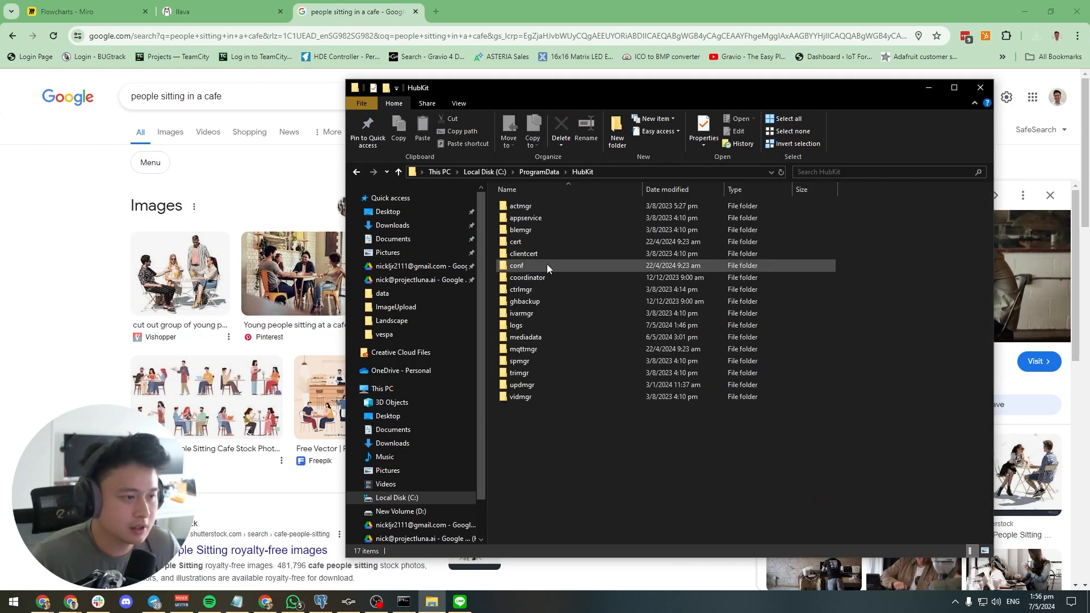
double_click(554, 206)
double_click(551, 218)
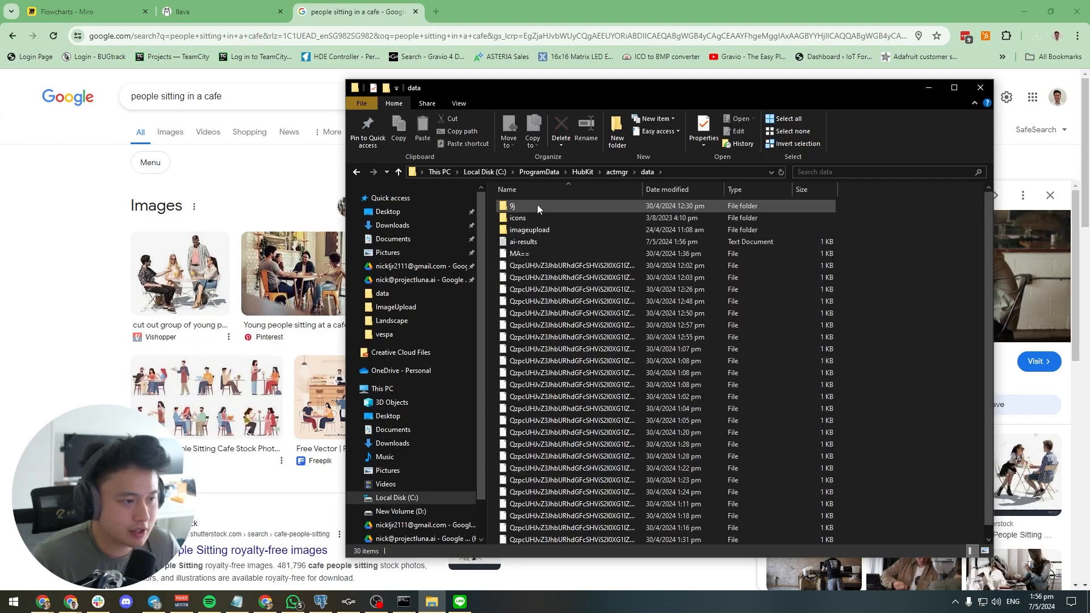
click(542, 247)
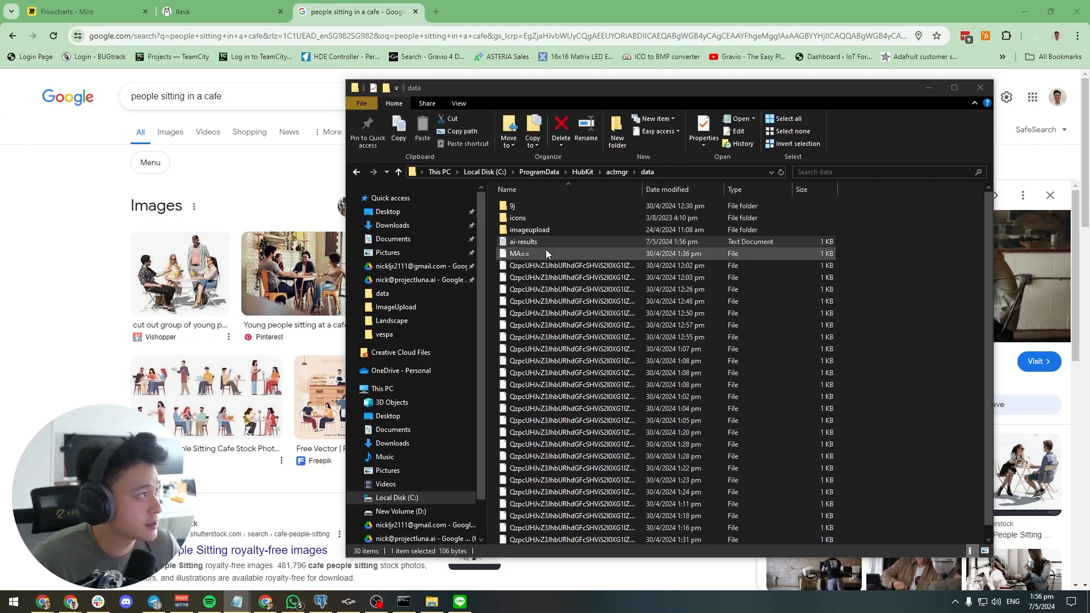
key(Return)
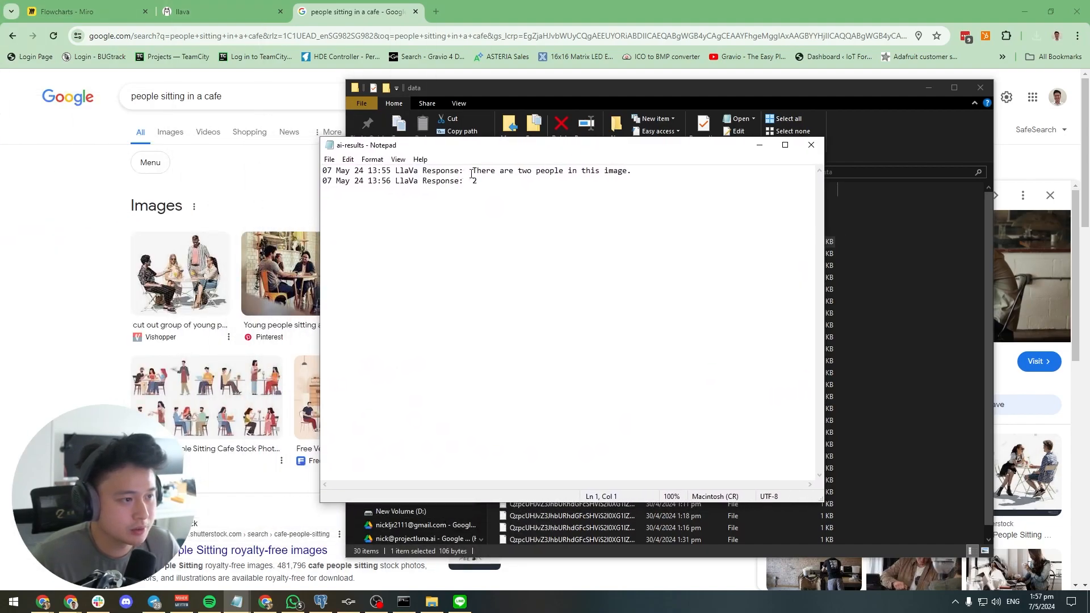
Compare the LlaVa responses logged in ai-results with the LINE Notify messages, and return to the Flowcharts board in Miro
drag(473, 171, 631, 179)
click(624, 180)
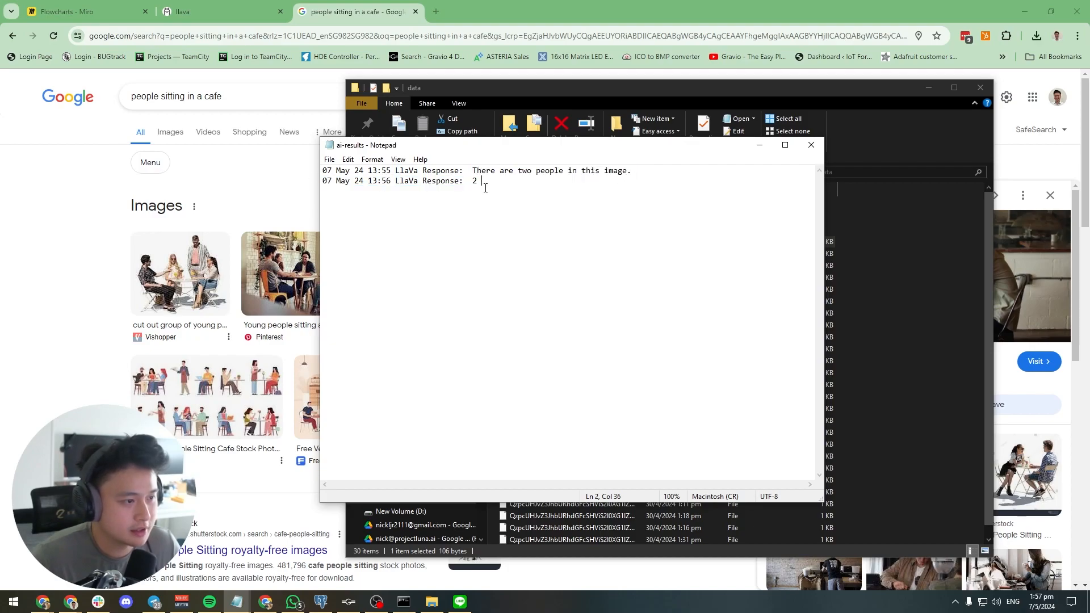
click(460, 601)
drag(827, 201, 908, 151)
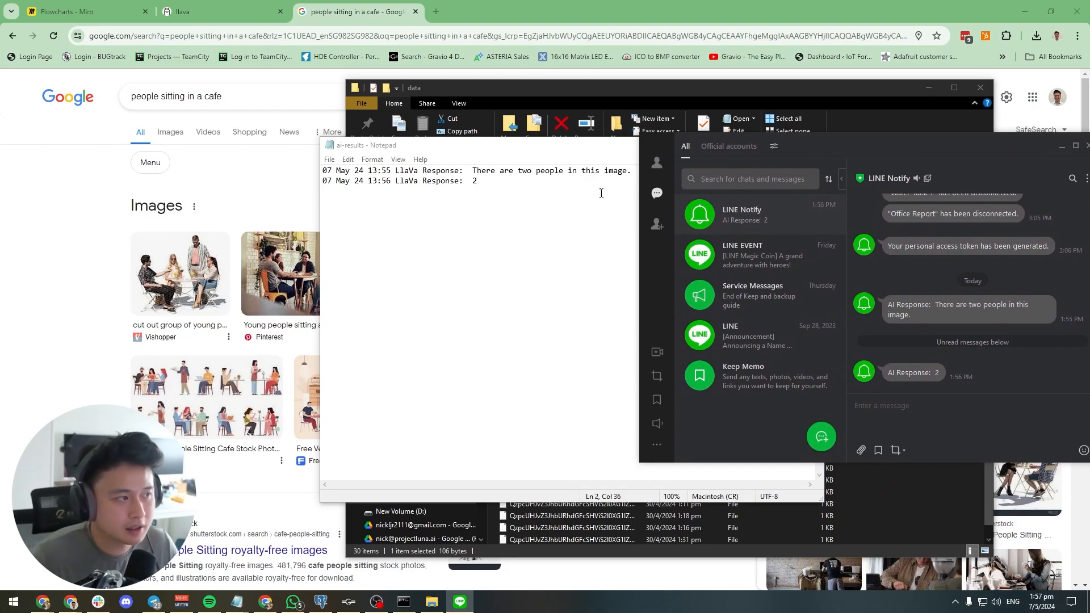
click(75, 12)
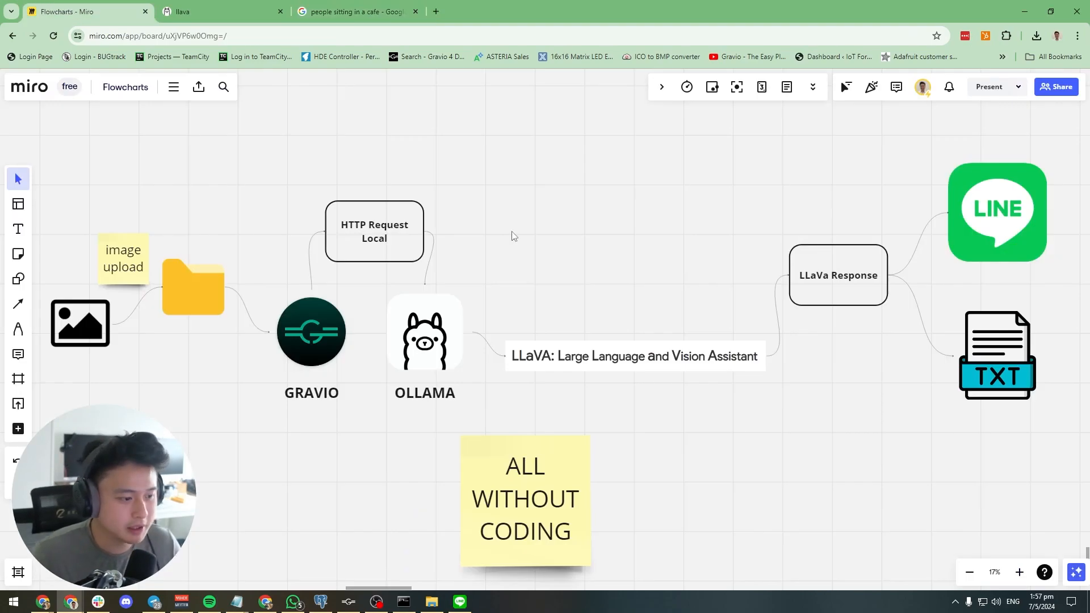